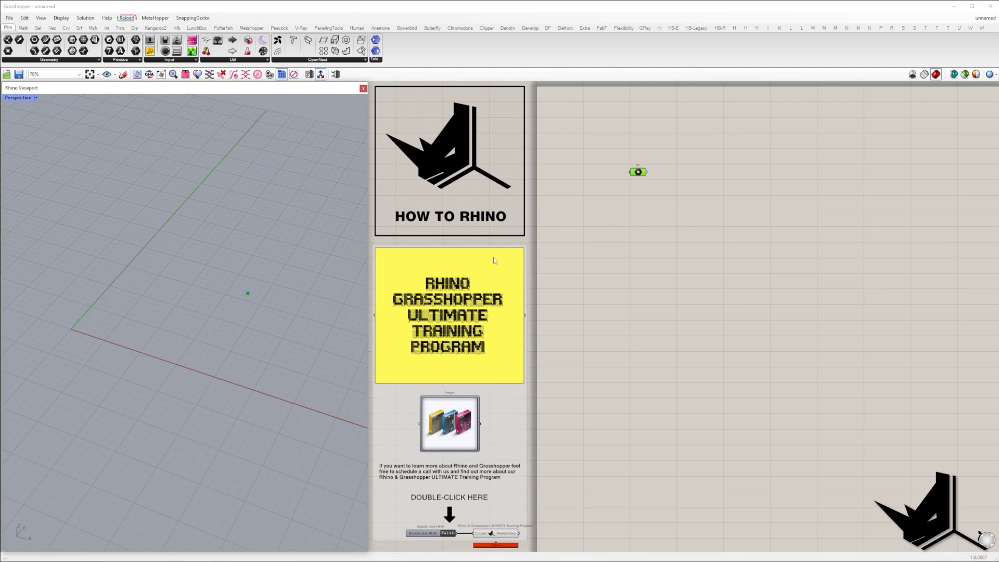
- Add an XY Plane at the point and a Circle component based on that plane
{"action": "double_click", "coordinate": [745, 232]}
{"action": "type", "text": "x"}
{"action": "key", "text": "Return"}
{"action": "double_click", "coordinate": [757, 233]}
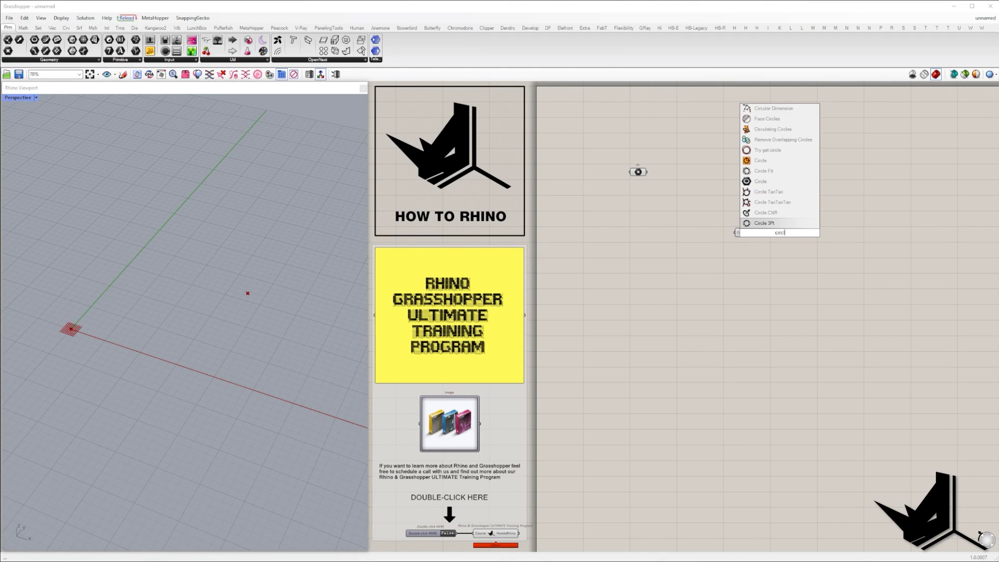
- Drive the circle's radius with a number slider set to 1.000
{"action": "double_click", "coordinate": [694, 272]}
{"action": "left_click_drag", "start_coordinate": [761, 225], "coordinate": [775, 239]}
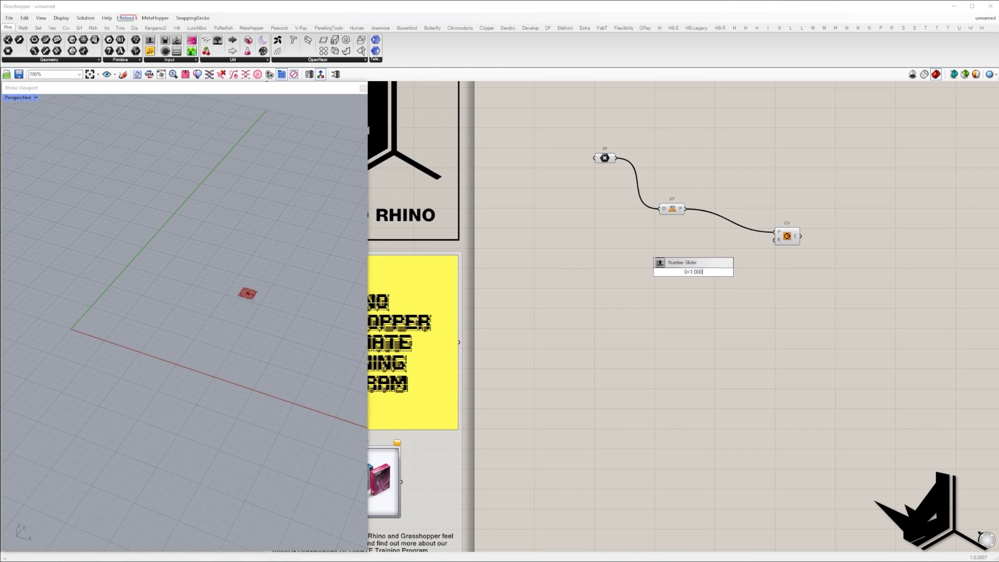
{"action": "type", "text": "0<1.000"}
{"action": "key", "text": "Return"}
{"action": "left_click", "coordinate": [787, 236]}
{"action": "double_click", "coordinate": [800, 184]}
{"action": "key", "text": "Escape"}
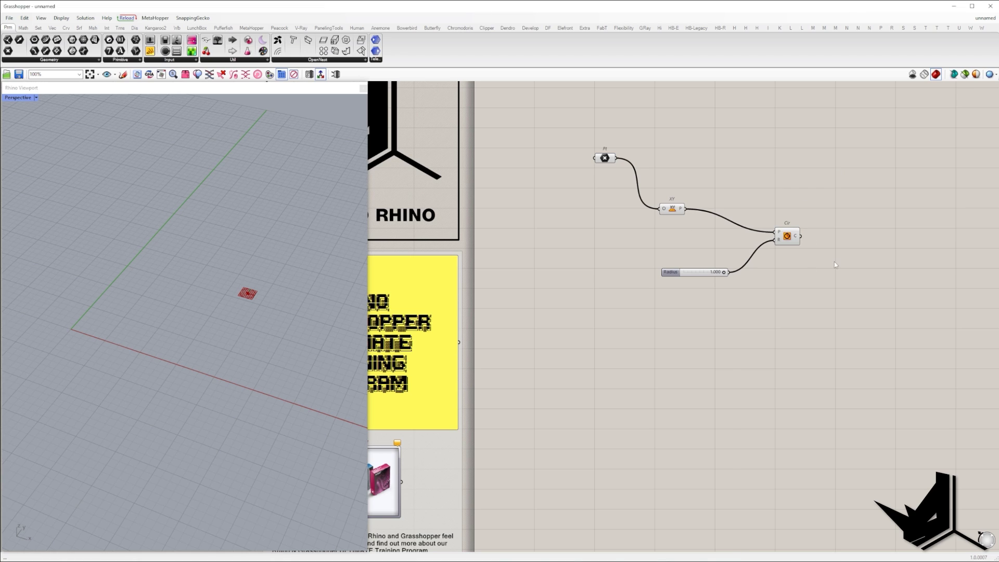
- Hide the preview of the XY Plane component so only the circle and its centre point are displayed
{"action": "left_click", "coordinate": [787, 236]}
{"action": "middle_click", "coordinate": [788, 236]}
{"action": "right_click_drag", "start_coordinate": [289, 313], "coordinate": [294, 348]}
{"action": "scroll", "coordinate": [294, 348], "scroll_direction": "down", "scroll_amount": 6}
{"action": "left_click", "coordinate": [614, 250]}
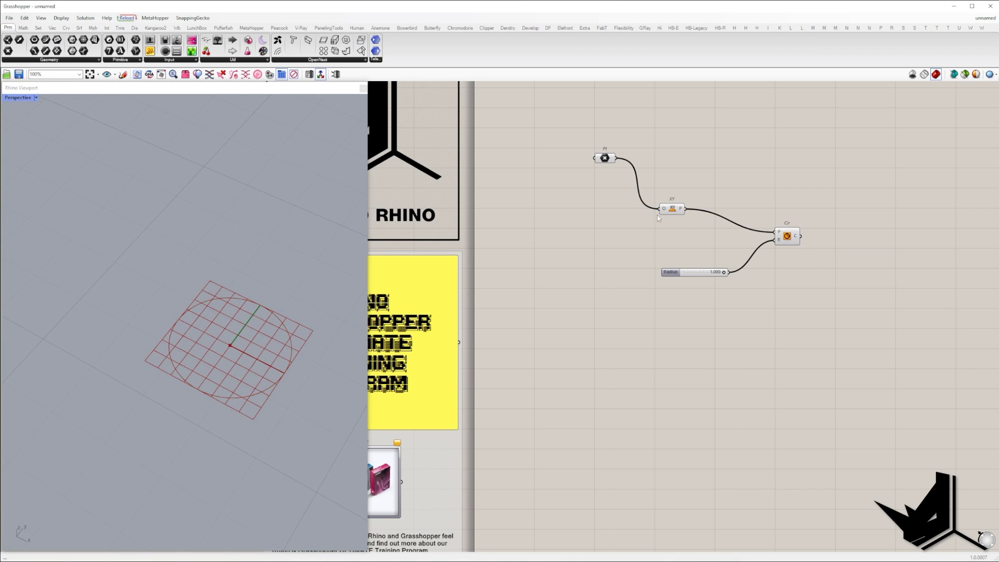
{"action": "left_click", "coordinate": [672, 208]}
{"action": "middle_click", "coordinate": [675, 291]}
{"action": "left_click", "coordinate": [651, 278]}
- Divide the circle with a Divide Curve component, controlled by a count slider set to 27
{"action": "double_click", "coordinate": [863, 284]}
{"action": "type", "text": "divide"}
{"action": "left_click", "coordinate": [867, 264]}
{"action": "left_click_drag", "start_coordinate": [850, 277], "coordinate": [816, 248]}
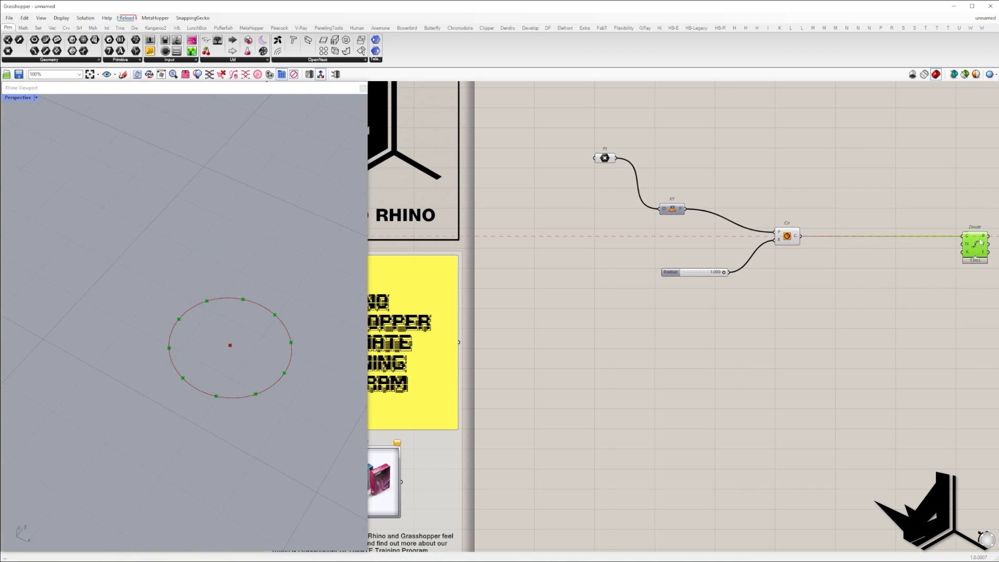
{"action": "right_click_drag", "start_coordinate": [909, 272], "coordinate": [713, 305]}
{"action": "double_click", "coordinate": [712, 305]}
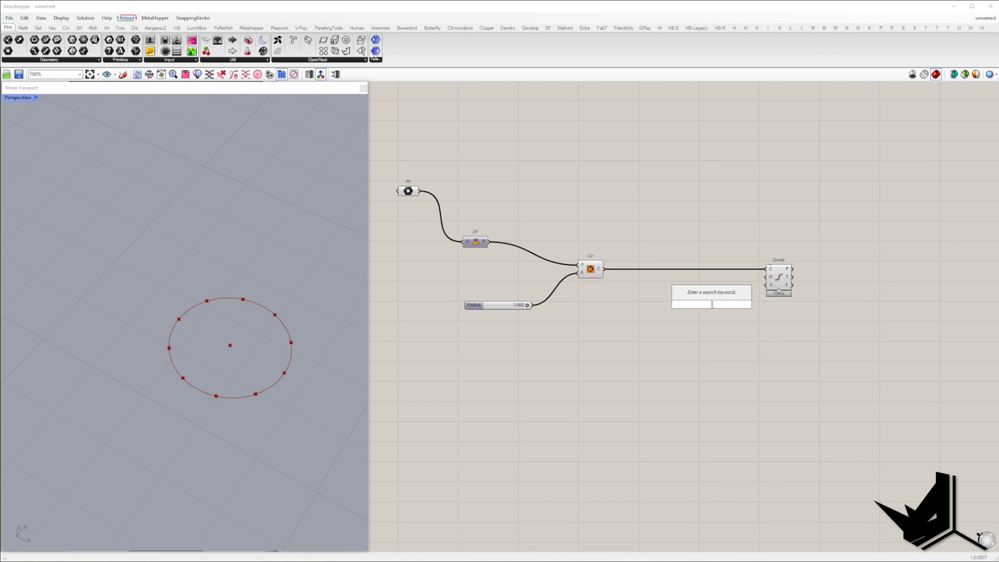
- Add a Line component running from the centre point to the circle's division points
{"action": "double_click", "coordinate": [820, 234]}
{"action": "type", "text": "line"}
{"action": "left_click", "coordinate": [815, 215]}
{"action": "left_click_drag", "start_coordinate": [808, 238], "coordinate": [819, 194]}
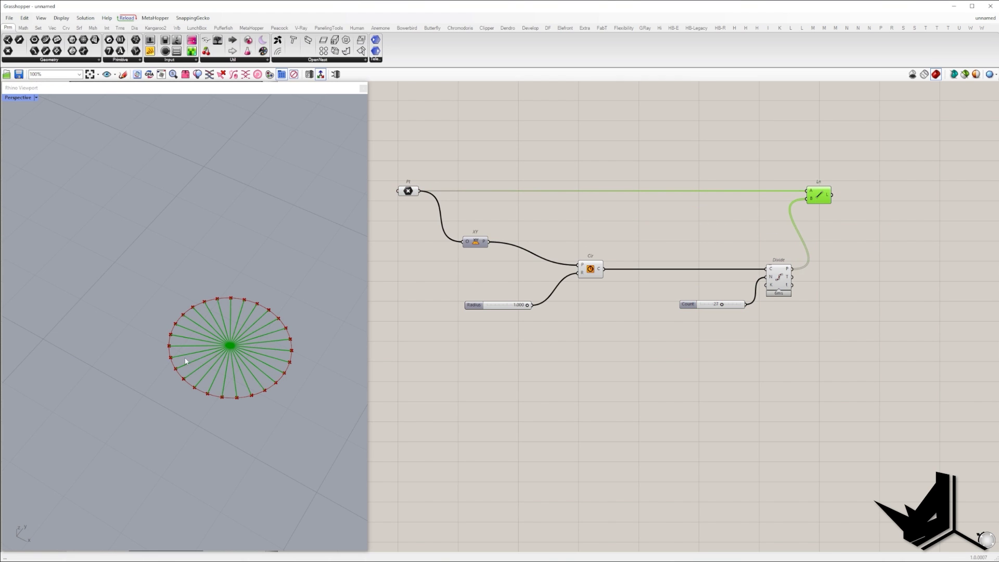
- Extract the end points of the radial lines with an End Points component
{"action": "scroll", "coordinate": [231, 359], "scroll_direction": "up", "scroll_amount": 2}
{"action": "left_click", "coordinate": [754, 343]}
{"action": "right_click_drag", "start_coordinate": [755, 343], "coordinate": [680, 345]}
{"action": "scroll", "coordinate": [681, 345], "scroll_direction": "down", "scroll_amount": 2}
{"action": "double_click", "coordinate": [793, 277]}
{"action": "type", "text": "end"}
{"action": "left_click", "coordinate": [788, 267]}
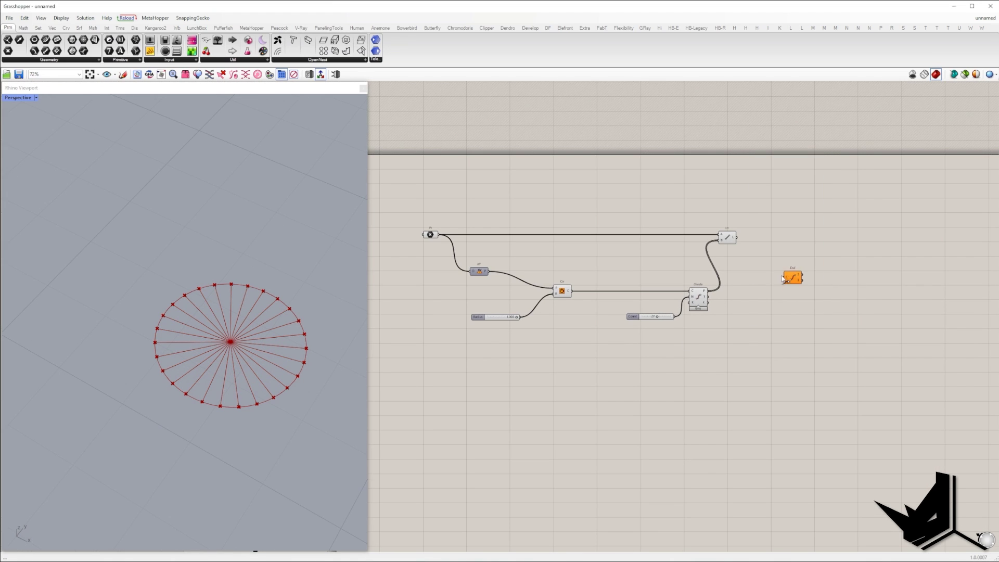
{"action": "scroll", "coordinate": [783, 279], "scroll_direction": "up", "scroll_amount": 2}
{"action": "left_click_drag", "start_coordinate": [783, 278], "coordinate": [810, 221]}
- Add an Arc 3Pt component using the lines' start points as point A and end points as point C
{"action": "right_click_drag", "start_coordinate": [809, 247], "coordinate": [644, 264]}
{"action": "double_click", "coordinate": [738, 253]}
{"action": "type", "text": "arc"}
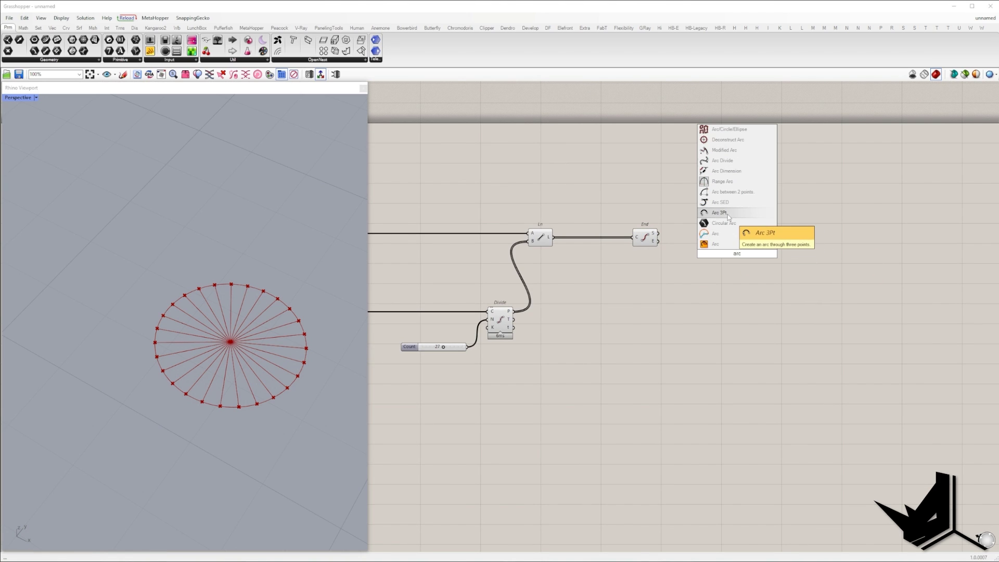
{"action": "left_click", "coordinate": [728, 213]}
{"action": "left_click_drag", "start_coordinate": [658, 241], "coordinate": [725, 261]}
{"action": "left_click_drag", "start_coordinate": [737, 254], "coordinate": [916, 240]}
{"action": "scroll", "coordinate": [788, 288], "scroll_direction": "down", "scroll_amount": 2}
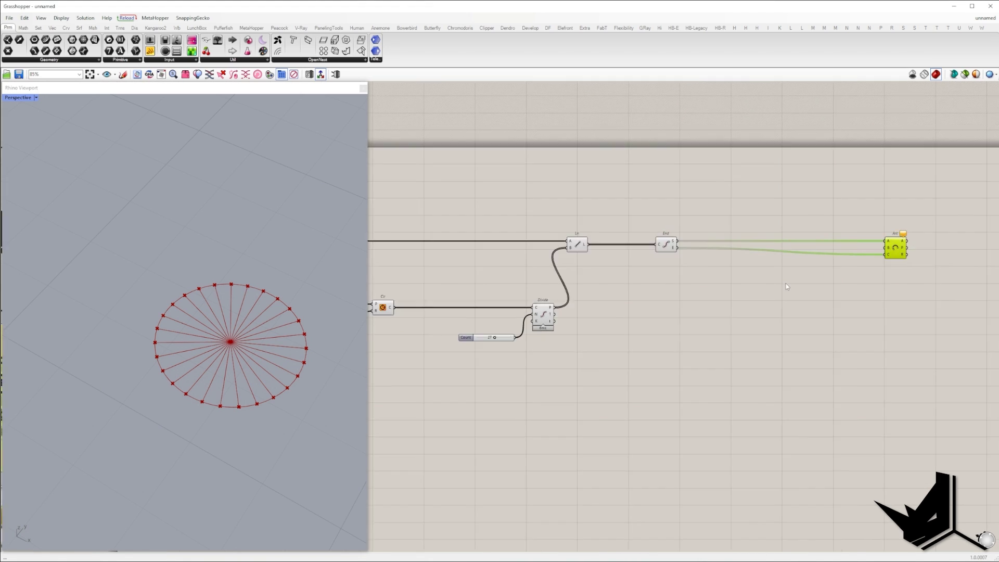
- Add an Evaluate Curve component fed by the radial lines and reparameterize its curve input
{"action": "right_click_drag", "start_coordinate": [755, 323], "coordinate": [878, 329]}
{"action": "mouse_move", "coordinate": [821, 399]}
{"action": "left_mouse_down"}
{"action": "mouse_move", "coordinate": [559, 255]}
{"action": "mouse_move", "coordinate": [741, 328]}
{"action": "left_mouse_up"}
{"action": "right_click_drag", "start_coordinate": [869, 314], "coordinate": [645, 318]}
{"action": "scroll", "coordinate": [572, 314], "scroll_direction": "up", "scroll_amount": 3}
{"action": "double_click", "coordinate": [534, 348]}
{"action": "type", "text": "eval"}
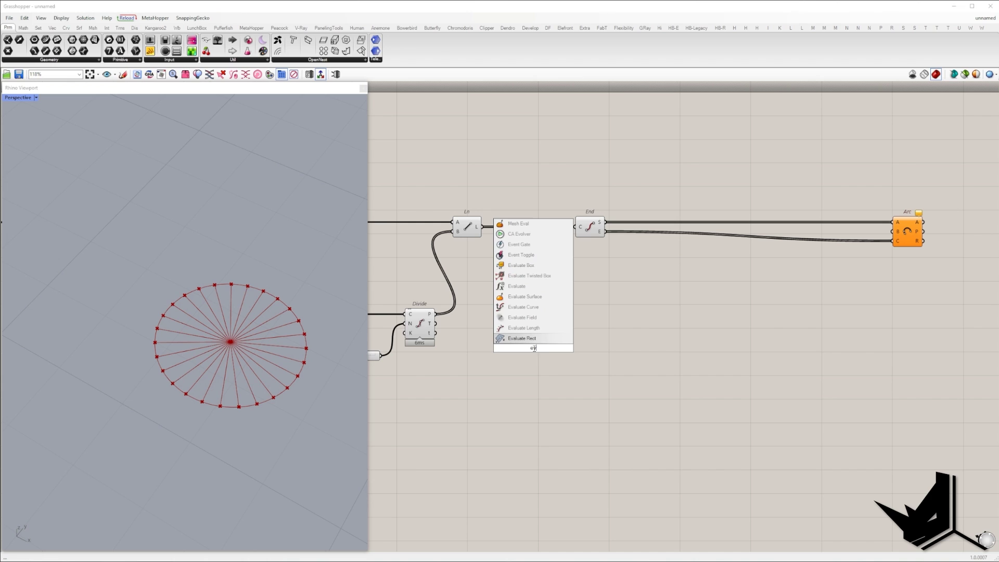
{"action": "left_click", "coordinate": [539, 298]}
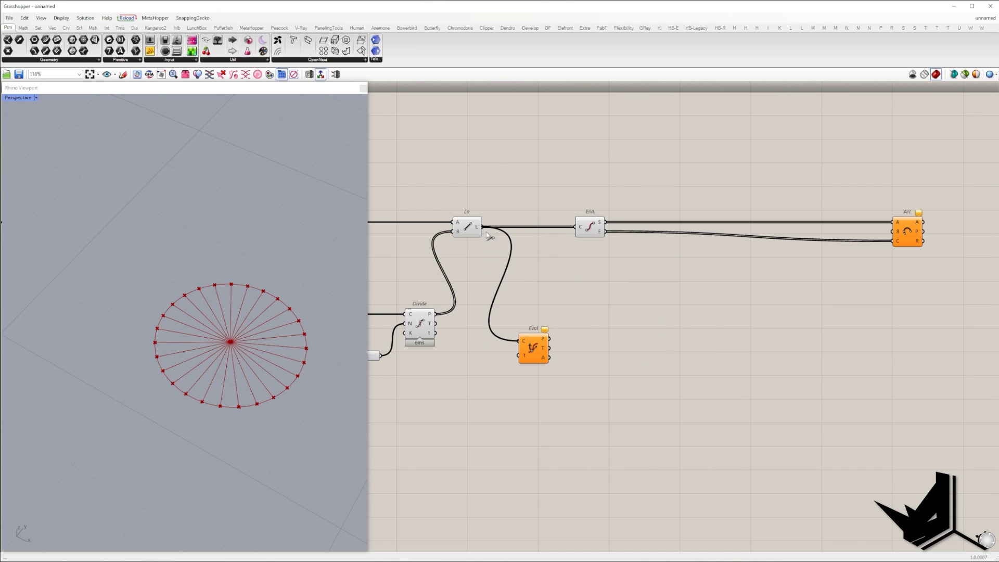
{"action": "left_click_drag", "start_coordinate": [542, 358], "coordinate": [572, 336]}
{"action": "right_click", "coordinate": [551, 319]}
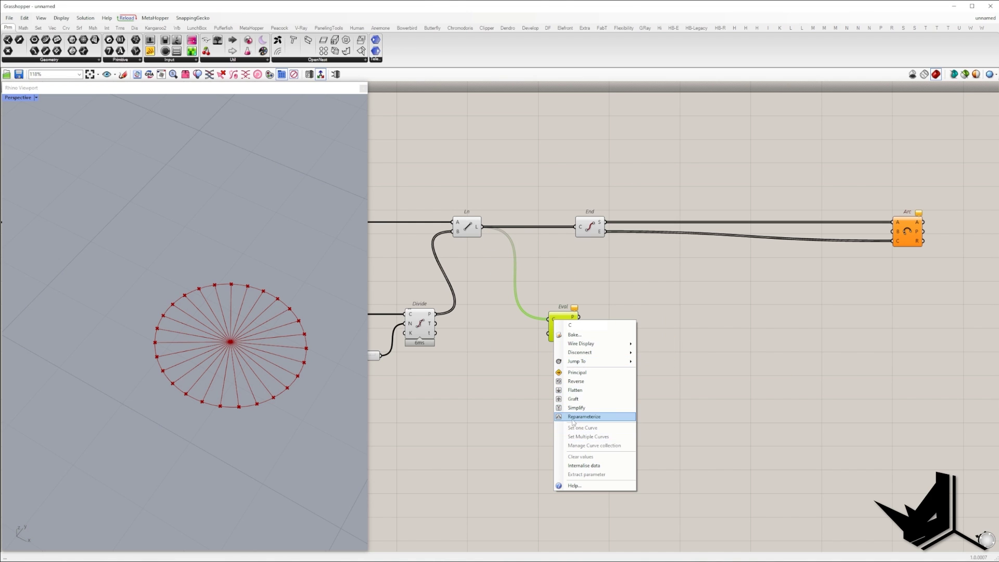
{"action": "left_click", "coordinate": [573, 417]}
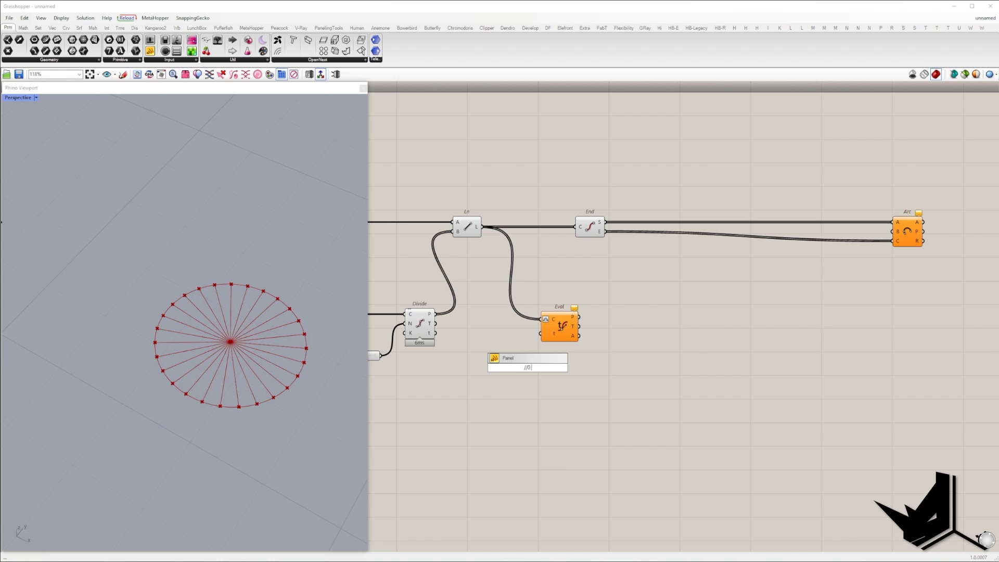
- Set the evaluation parameter to 0.5 with a panel to get the lines' midpoints
{"action": "scroll", "coordinate": [536, 364], "scroll_direction": "up", "scroll_amount": 2}
{"action": "left_click_drag", "start_coordinate": [539, 367], "coordinate": [541, 333]}
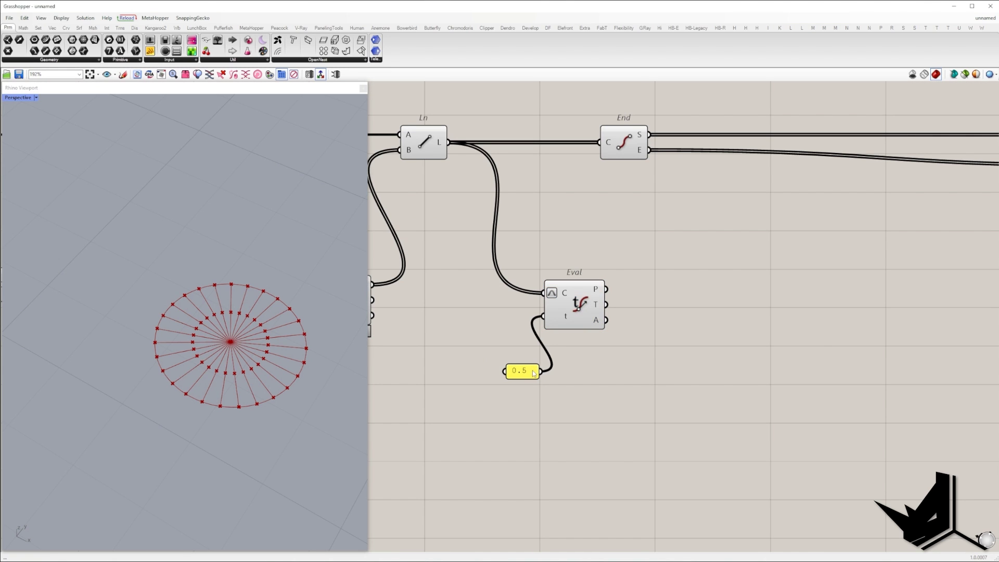
{"action": "scroll", "coordinate": [497, 354], "scroll_direction": "down", "scroll_amount": 2}
{"action": "left_click", "coordinate": [569, 333]}
{"action": "scroll", "coordinate": [573, 335], "scroll_direction": "down", "scroll_amount": 2}
{"action": "right_click_drag", "start_coordinate": [628, 332], "coordinate": [580, 335]}
{"action": "left_click", "coordinate": [580, 334]}
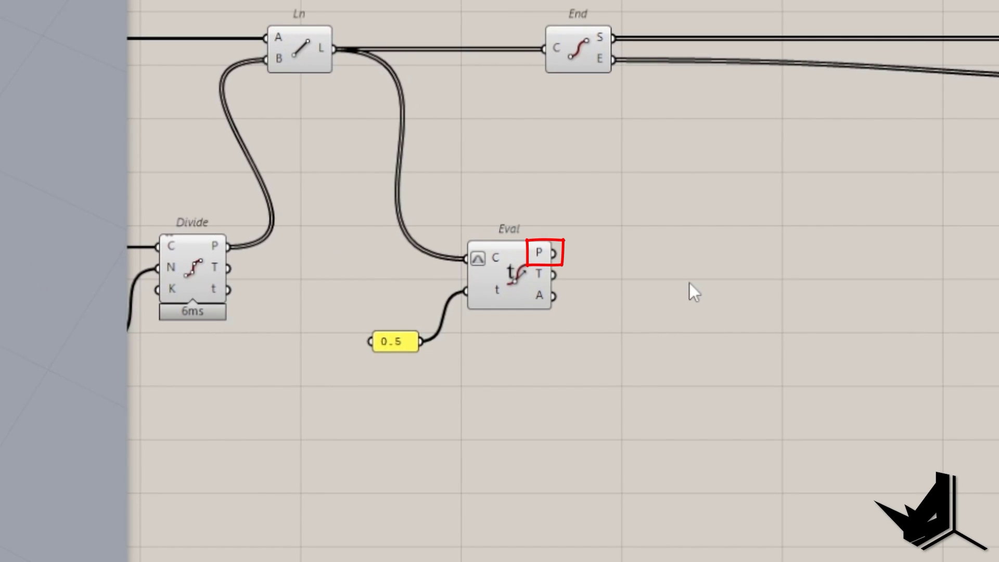
- Add a Move component that takes the evaluated midpoints as its geometry
{"action": "double_click", "coordinate": [689, 282]}
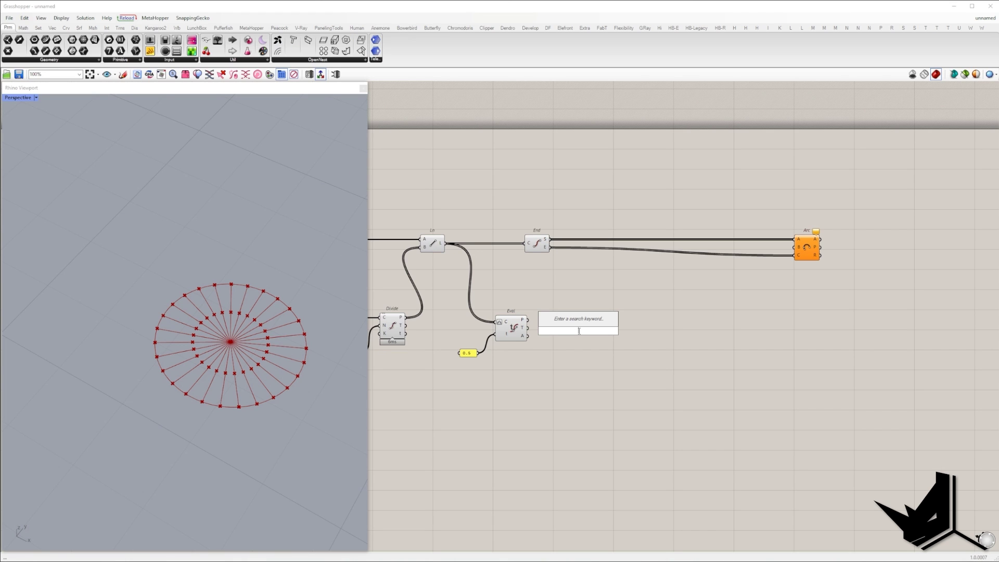
{"action": "type", "text": "move"}
{"action": "key", "text": "Return"}
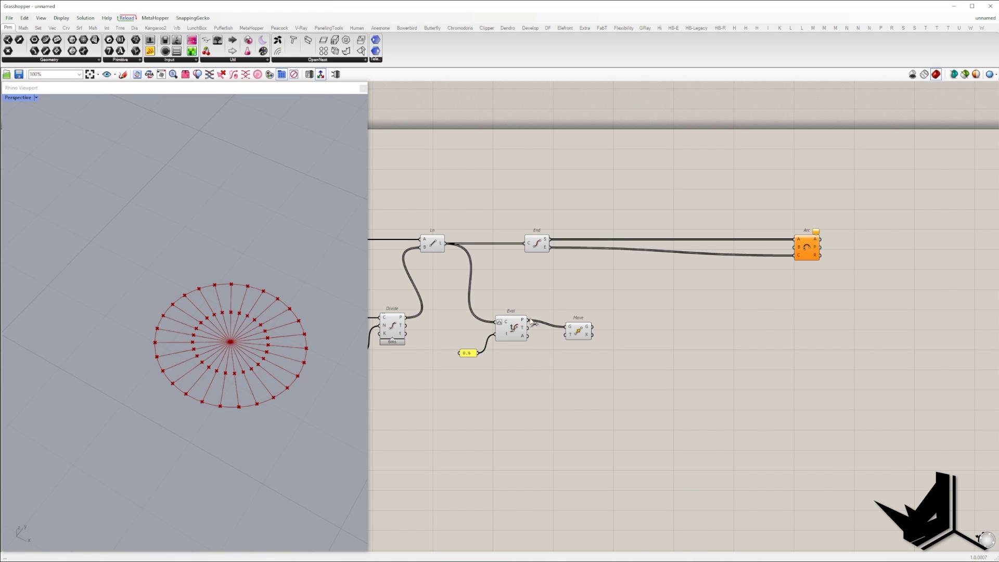
- Add a Unit Z vector and a Cross Product component combining the line tangents with it
{"action": "double_click", "coordinate": [557, 378]}
{"action": "type", "text": "z"}
{"action": "key", "text": "Return"}
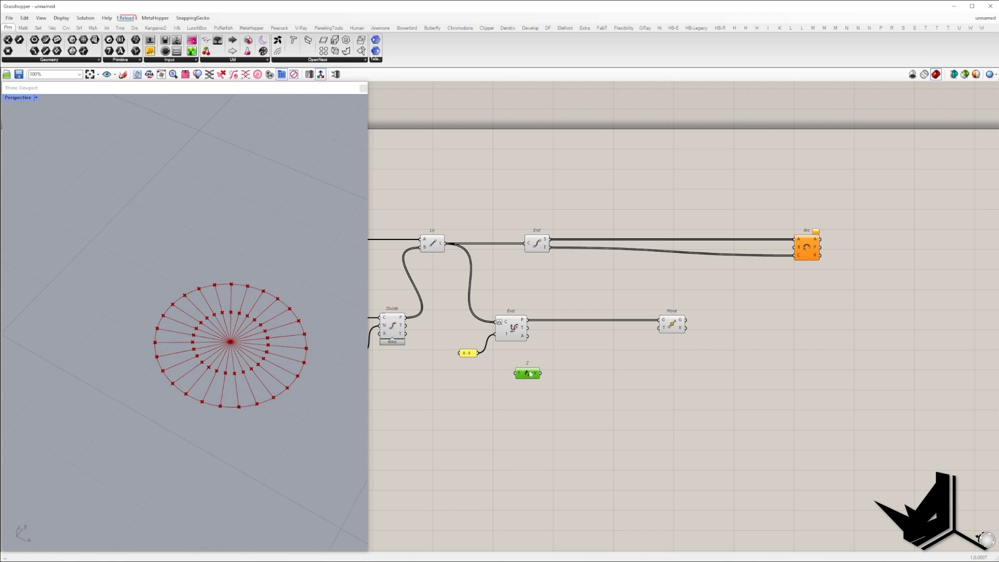
{"action": "double_click", "coordinate": [555, 350]}
{"action": "type", "text": "cross"}
{"action": "left_click", "coordinate": [550, 321]}
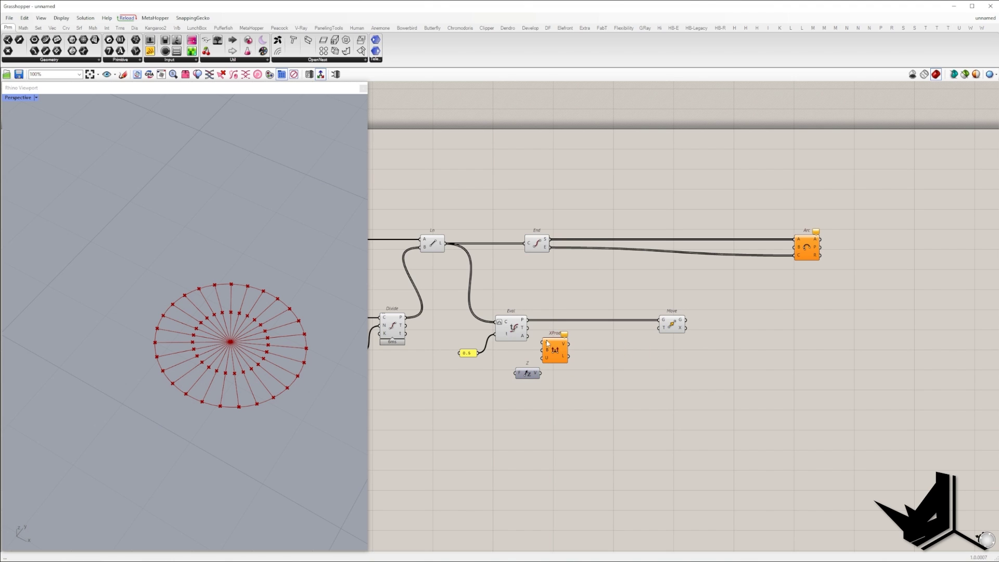
- Add an Amplitude component to the cross product vector with a 0.30 slider, driving the midpoints' move
{"action": "double_click", "coordinate": [618, 370]}
{"action": "type", "text": "amp"}
{"action": "key", "text": "Return"}
{"action": "left_click_drag", "start_coordinate": [606, 363], "coordinate": [598, 367]}
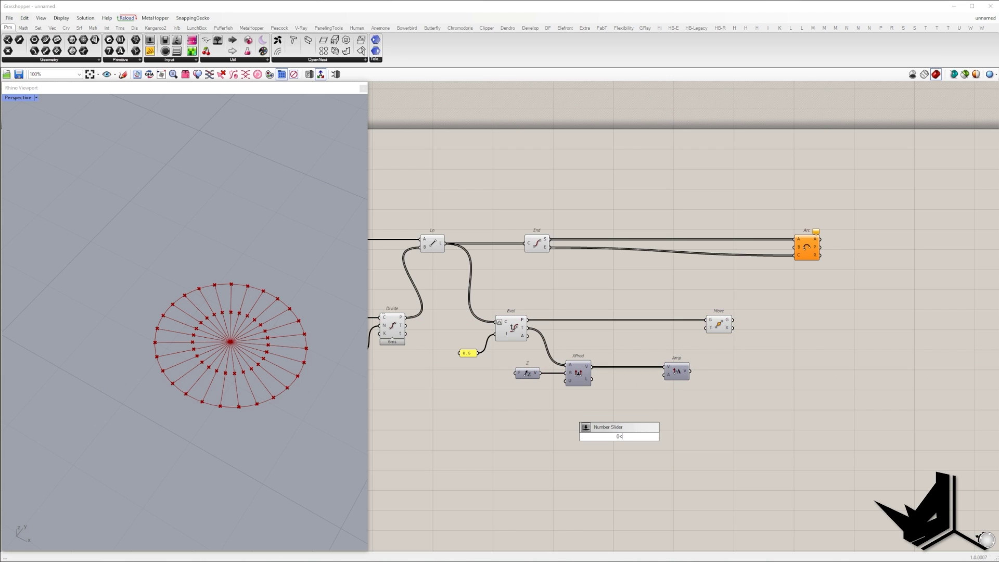
{"action": "key", "text": "Return"}
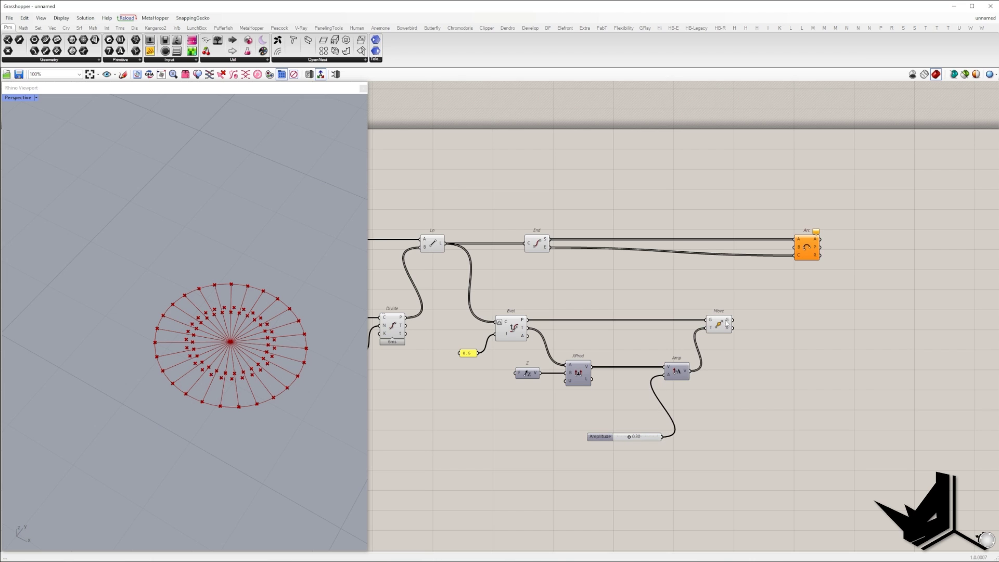
- Feed the moved midpoints into the arc's point B and hide the previews of the preceding components
{"action": "left_click_drag", "start_coordinate": [798, 255], "coordinate": [797, 247]}
{"action": "left_click", "coordinate": [806, 248]}
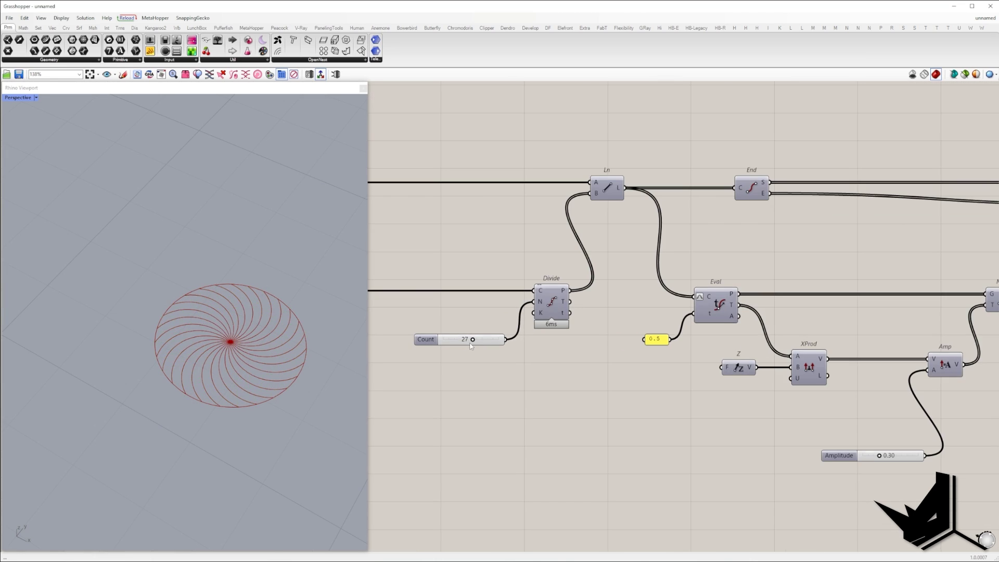
- Add a Divide Curve component that divides the spiral arcs
{"action": "double_click", "coordinate": [756, 266]}
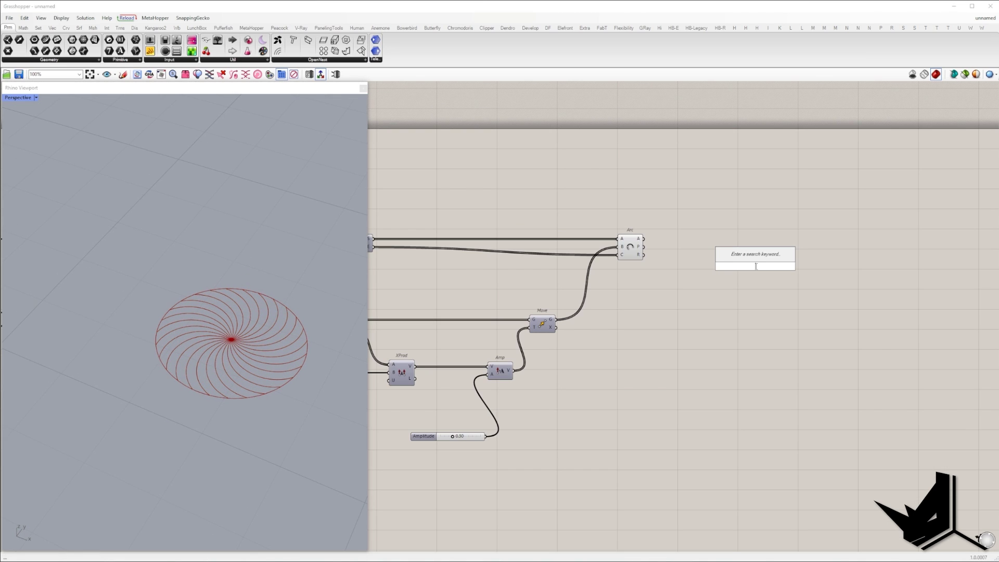
{"action": "type", "text": "divide"}
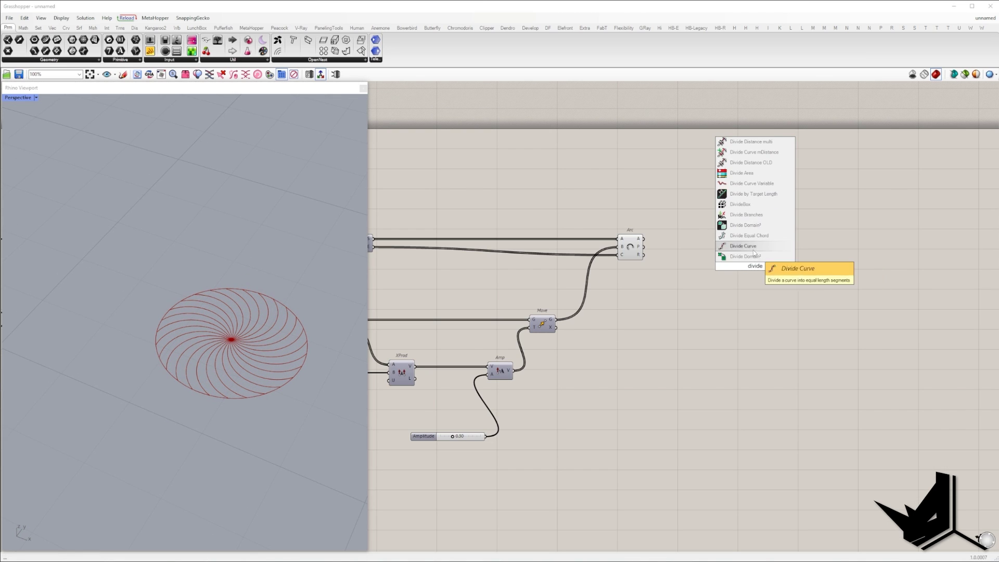
{"action": "left_click", "coordinate": [756, 248]}
{"action": "left_click_drag", "start_coordinate": [744, 258], "coordinate": [809, 248]}
- Control the arcs' division count with a number slider ranging from 1 to 30 and set to 14
{"action": "double_click", "coordinate": [759, 282]}
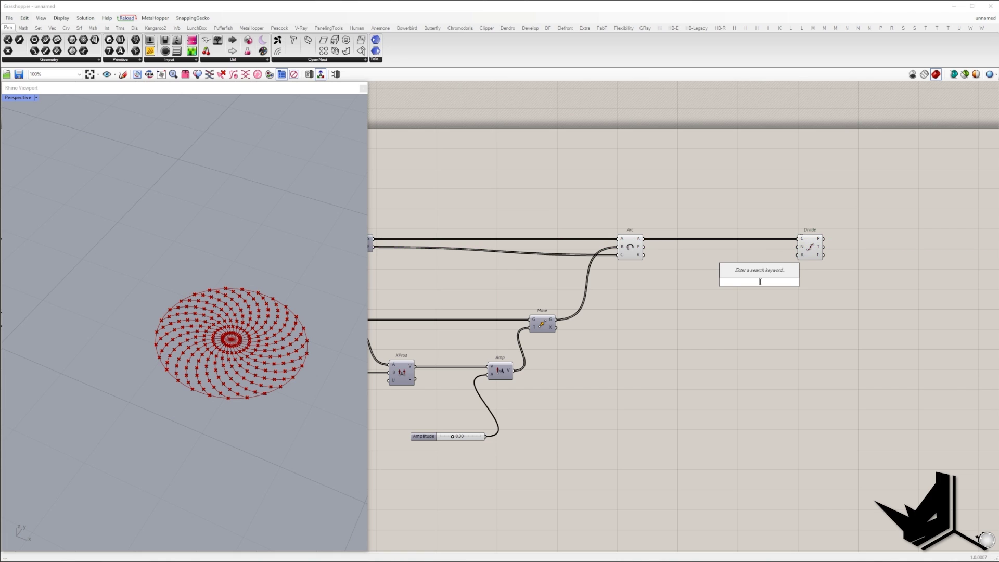
{"action": "type", "text": "1<14<30"}
{"action": "key", "text": "Return"}
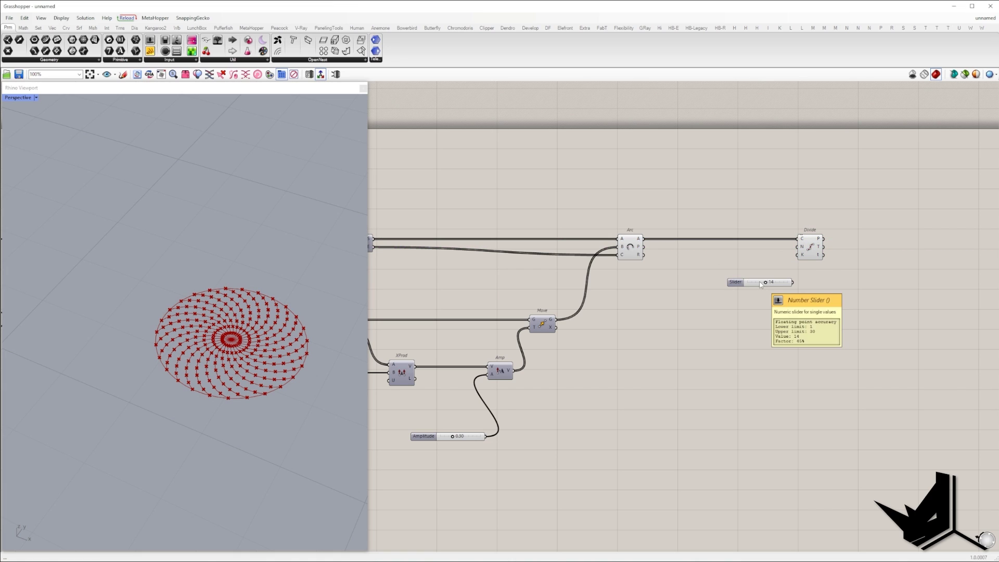
{"action": "left_click_drag", "start_coordinate": [797, 247], "coordinate": [791, 283]}
{"action": "left_click_drag", "start_coordinate": [731, 283], "coordinate": [709, 276]}
{"action": "left_click", "coordinate": [812, 251]}
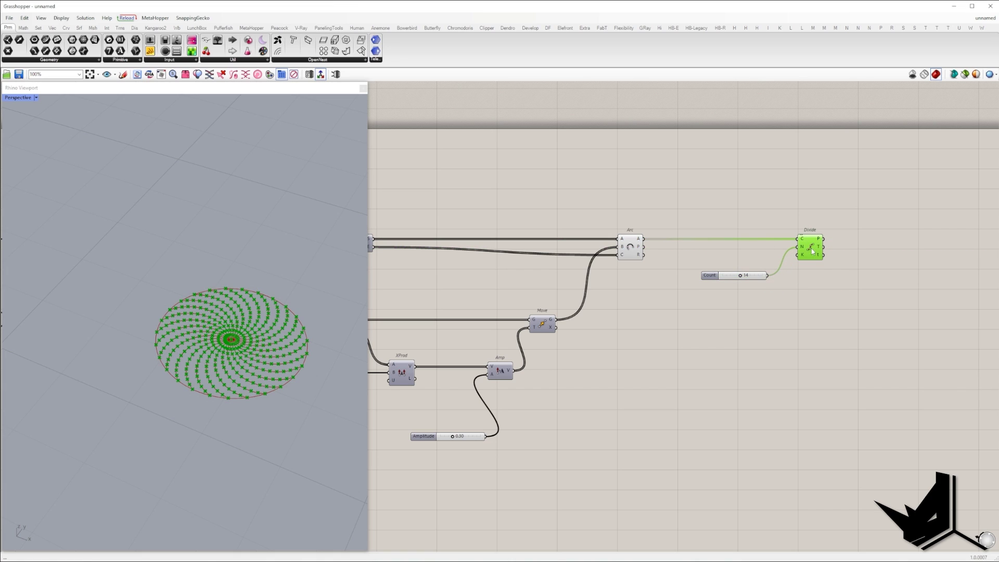
- Hide the preview of the Arc 3Pt component, keeping the division points displayed
{"action": "left_click", "coordinate": [636, 250]}
{"action": "right_click_drag", "start_coordinate": [714, 260], "coordinate": [564, 289]}
{"action": "right_click", "coordinate": [504, 224]}
{"action": "left_click", "coordinate": [528, 237]}
{"action": "scroll", "coordinate": [254, 338], "scroll_direction": "up", "scroll_amount": 6}
{"action": "mouse_move", "coordinate": [254, 312]}
{"action": "right_mouse_down"}
{"action": "mouse_move", "coordinate": [253, 347]}
{"action": "mouse_move", "coordinate": [249, 310]}
{"action": "right_mouse_up"}
{"action": "left_click", "coordinate": [721, 254]}
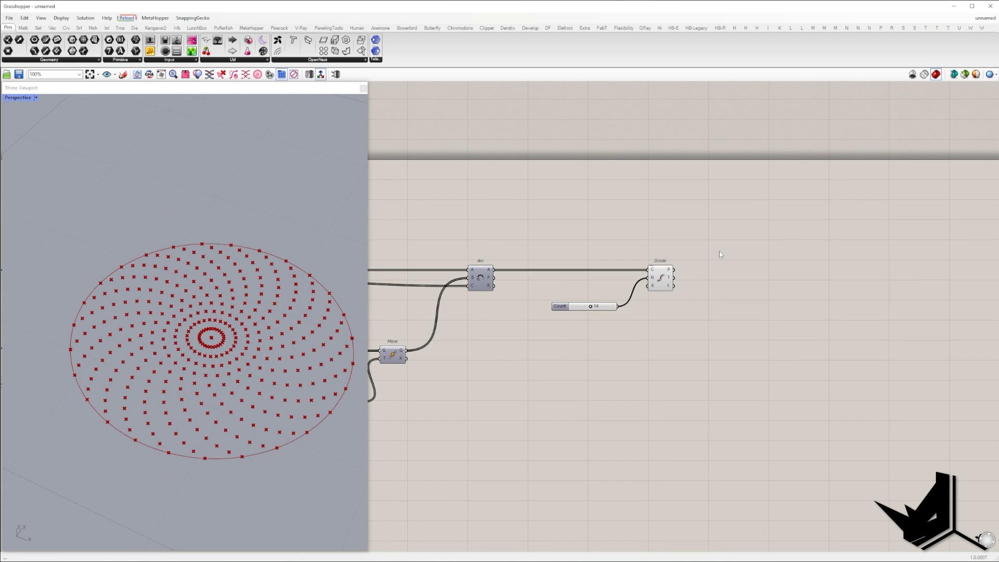
- Flatten the points output of the arcs' Divide Curve component
{"action": "right_click", "coordinate": [669, 270]}
{"action": "left_click", "coordinate": [688, 302]}
{"action": "right_click_drag", "start_coordinate": [736, 282], "coordinate": [702, 282]}
- Generate a Voronoi diagram from the flattened division points and examine the cells around the centre
{"action": "double_click", "coordinate": [707, 278]}
{"action": "type", "text": "voron"}
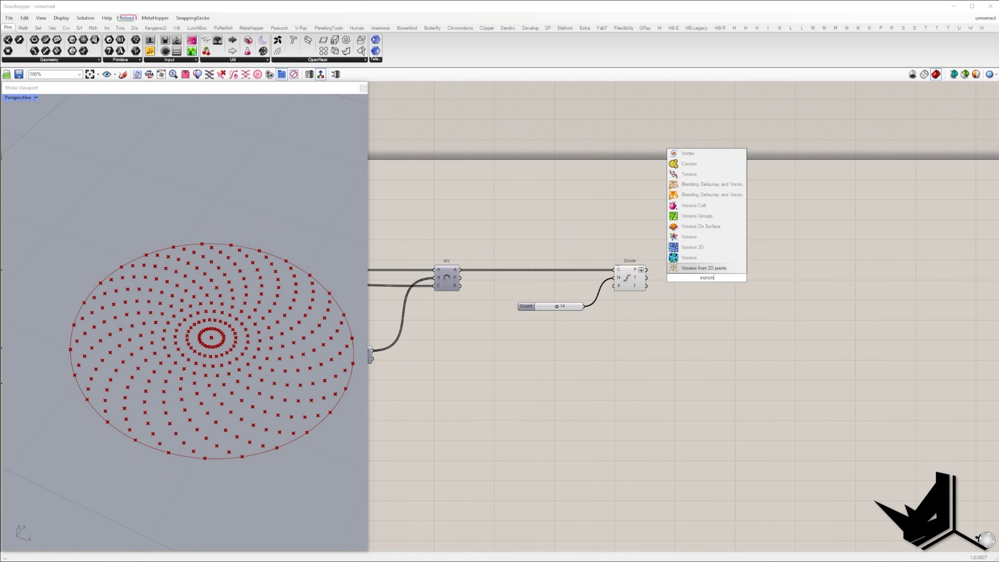
{"action": "left_click", "coordinate": [689, 257]}
{"action": "left_click_drag", "start_coordinate": [646, 270], "coordinate": [697, 265]}
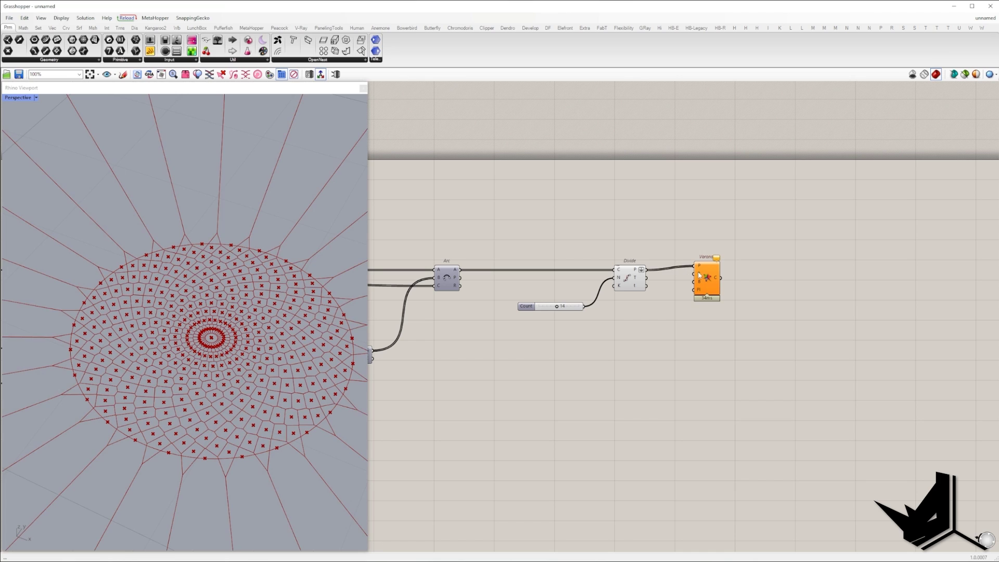
{"action": "scroll", "coordinate": [248, 337], "scroll_direction": "up", "scroll_amount": 5}
{"action": "right_click_drag", "start_coordinate": [263, 350], "coordinate": [205, 314], "text": "shift"}
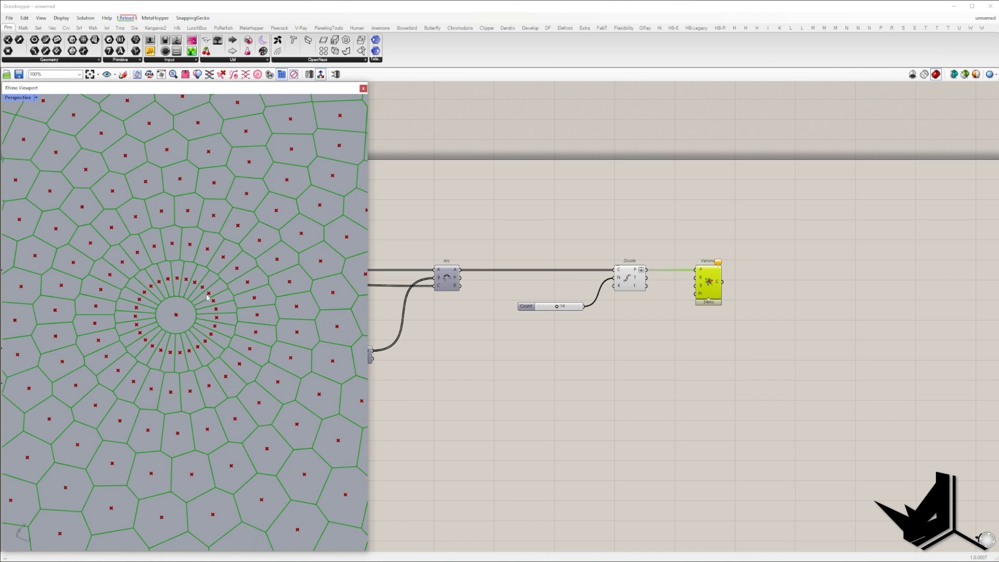
{"action": "key", "text": "Print"}
{"action": "left_click_drag", "start_coordinate": [33, 158], "coordinate": [323, 442]}
{"action": "left_click", "coordinate": [331, 368]}
{"action": "left_click_drag", "start_coordinate": [147, 257], "coordinate": [215, 359]}
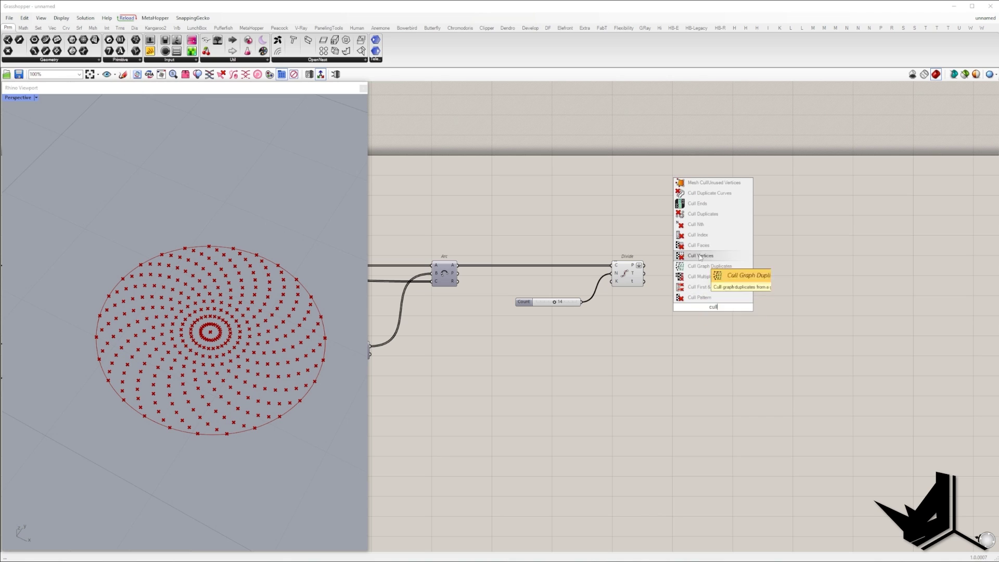
- Cull duplicates from the division points using a tolerance slider of 0.05, and hide the Divide Curve preview
{"action": "left_click", "coordinate": [725, 332]}
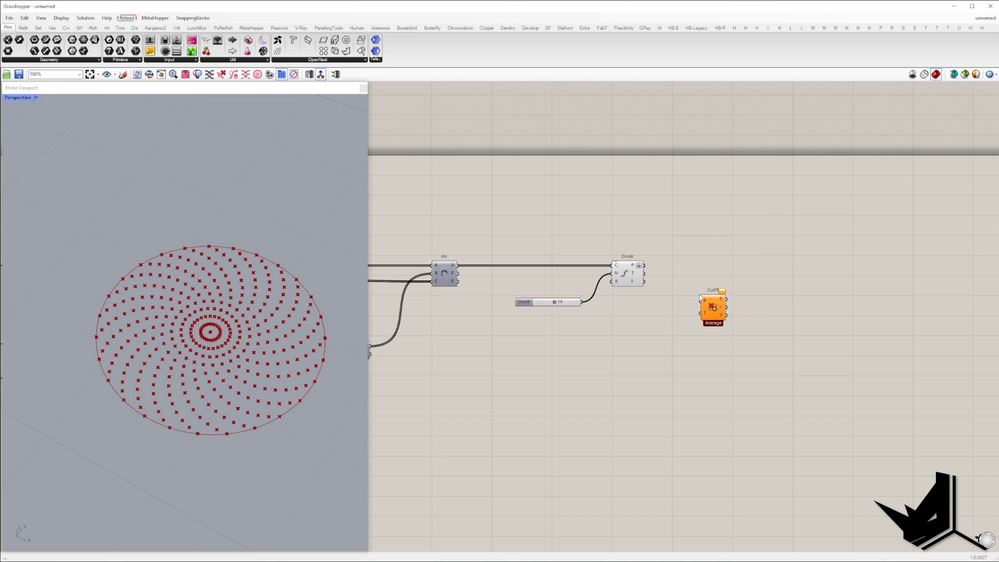
{"action": "left_click_drag", "start_coordinate": [715, 313], "coordinate": [771, 278]}
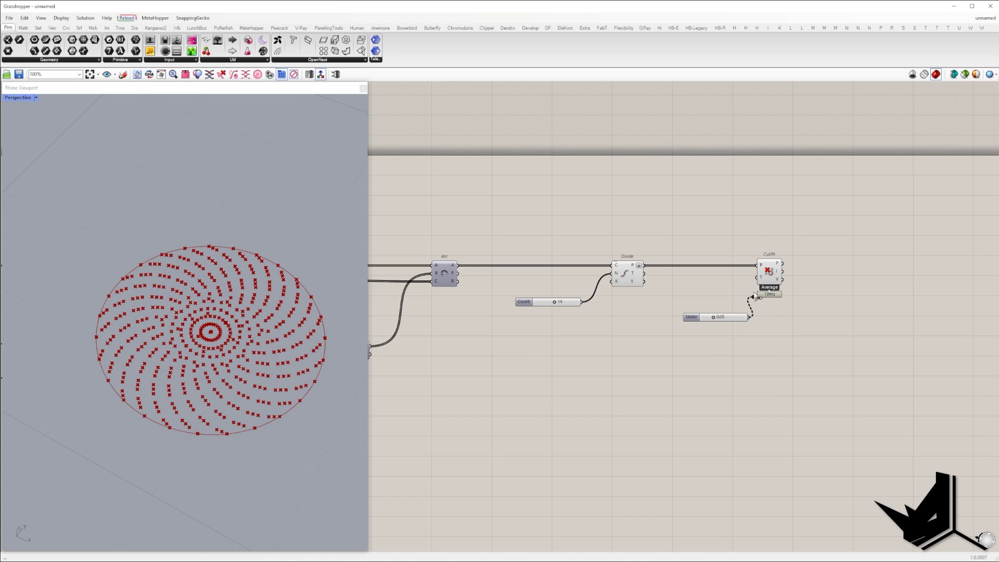
{"action": "right_click", "coordinate": [626, 281]}
{"action": "left_click", "coordinate": [638, 240]}
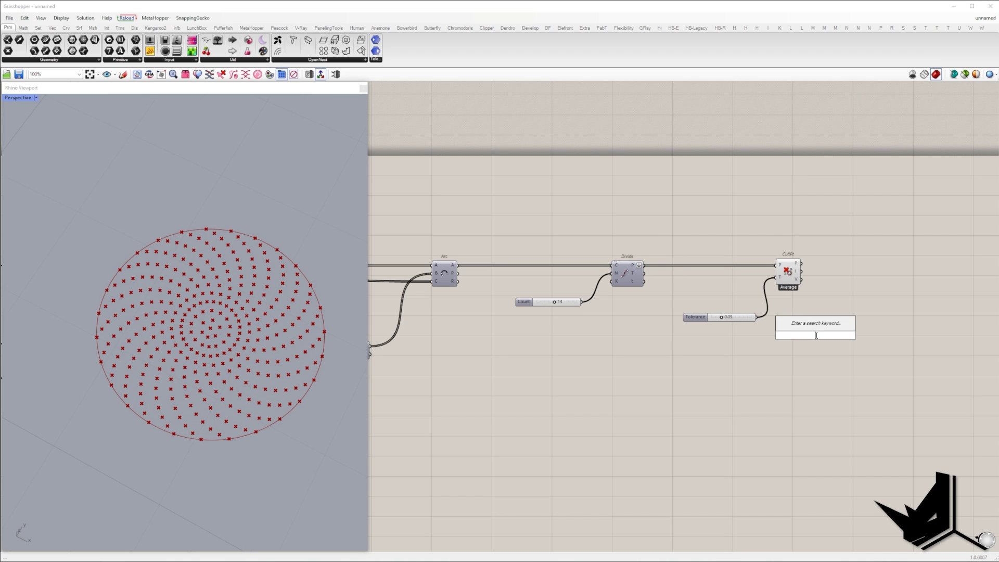
- Deconstruct the culled points into their X, Y and Z coordinates
{"action": "type", "text": "deco"}
{"action": "left_click", "coordinate": [813, 328]}
{"action": "right_click_drag", "start_coordinate": [812, 347], "coordinate": [553, 378]}
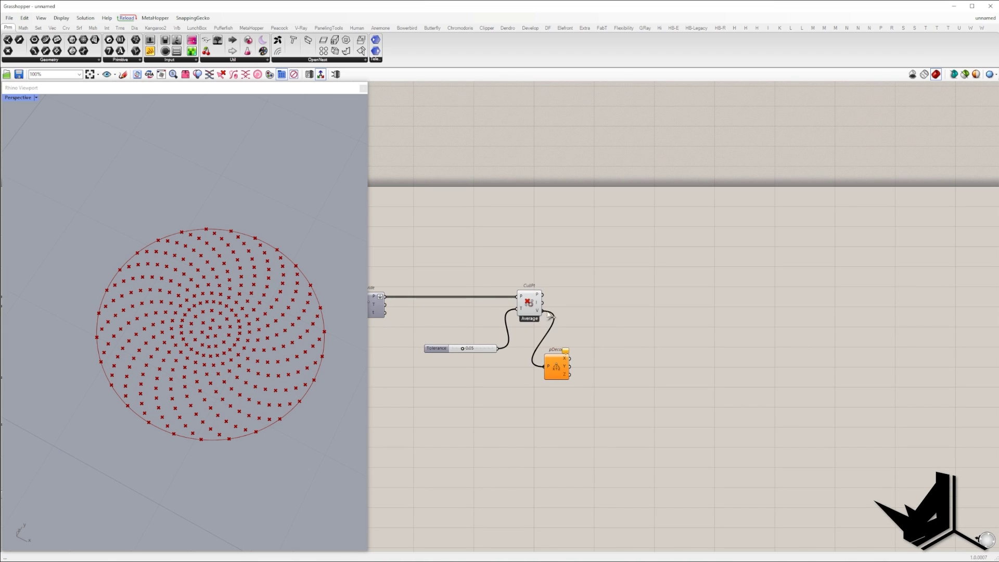
{"action": "right_click_drag", "start_coordinate": [730, 312], "coordinate": [596, 306]}
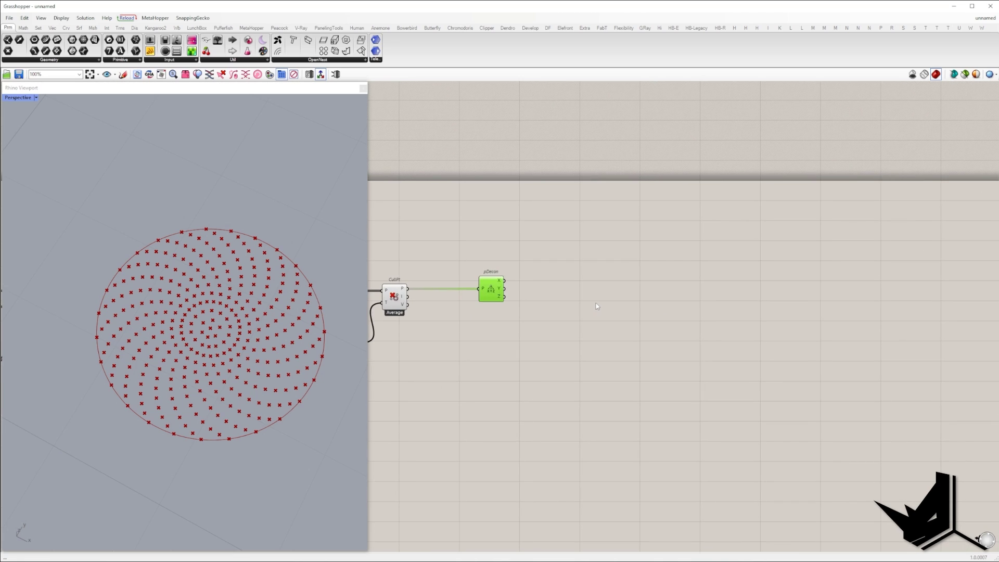
- Add two Addition components, feeding the X coordinates into one and the Y coordinates into the other
{"action": "double_click", "coordinate": [596, 303]}
{"action": "type", "text": "add"}
{"action": "left_click", "coordinate": [578, 251]}
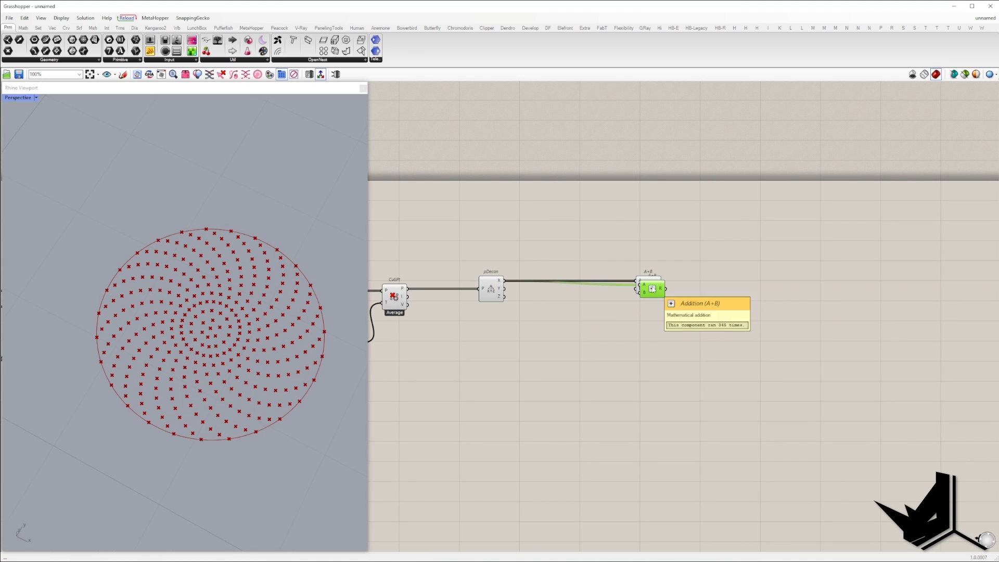
{"action": "left_click_drag", "start_coordinate": [654, 287], "coordinate": [644, 327], "text": "alt"}
- Add a number slider set to 0.010 and connect it to a Negative component
{"action": "right_click_drag", "start_coordinate": [629, 371], "coordinate": [738, 361]}
{"action": "double_click", "coordinate": [661, 360]}
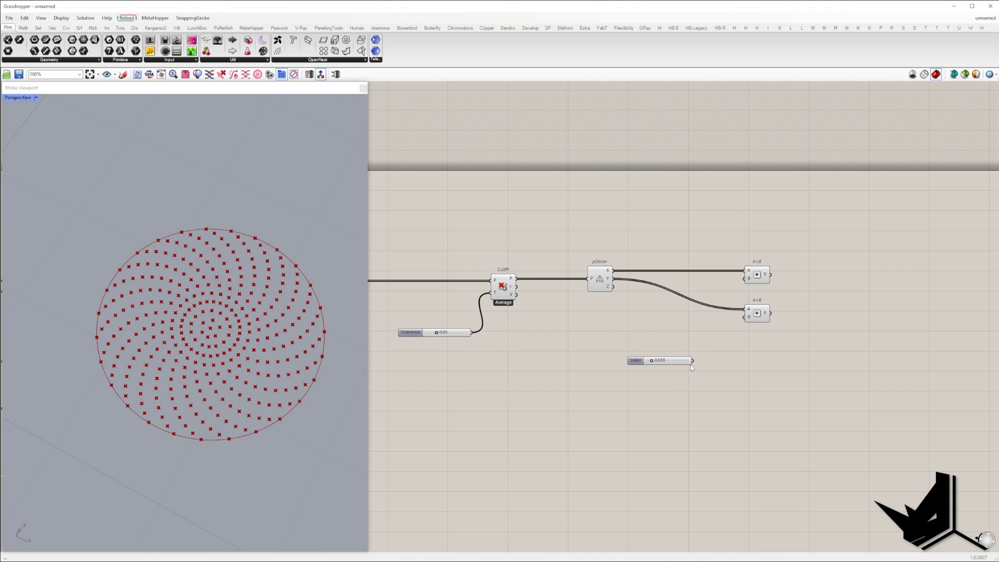
{"action": "double_click", "coordinate": [627, 387]}
{"action": "type", "text": "neg"}
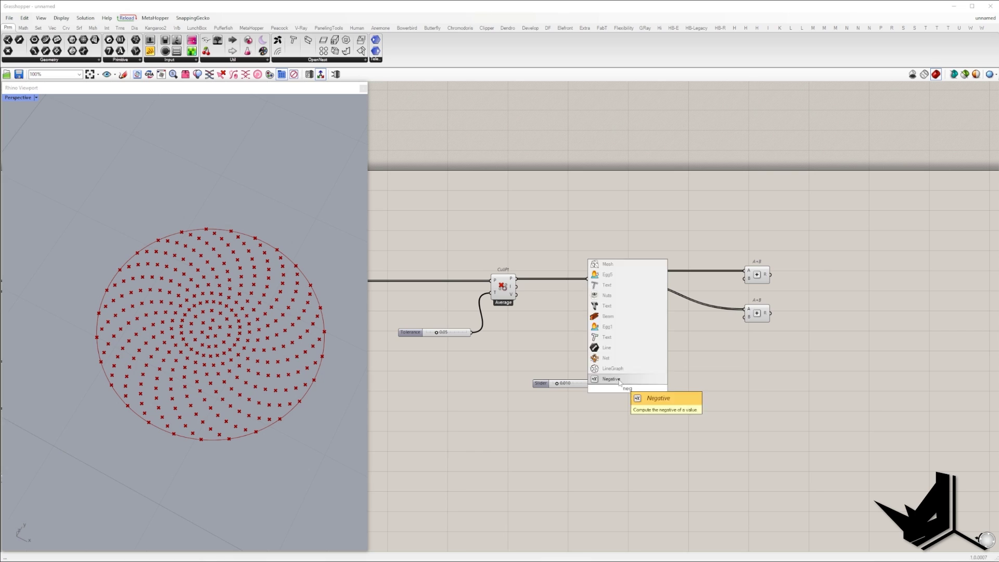
{"action": "left_click", "coordinate": [619, 379]}
{"action": "left_click_drag", "start_coordinate": [618, 389], "coordinate": [595, 384]}
- Construct a domain running from the negated slider value to the positive slider value
{"action": "double_click", "coordinate": [660, 414]}
{"action": "type", "text": "con dom"}
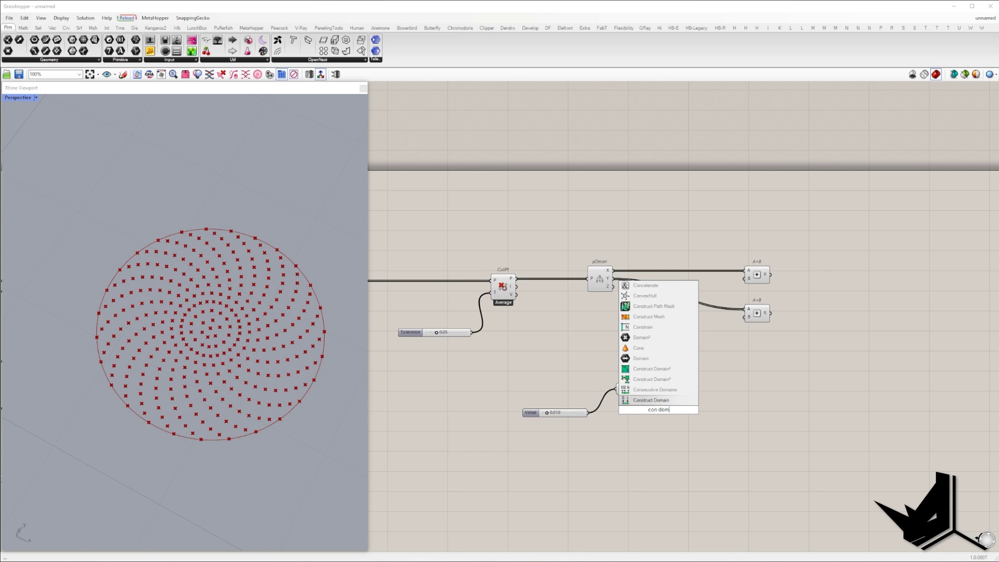
{"action": "left_click", "coordinate": [655, 402]}
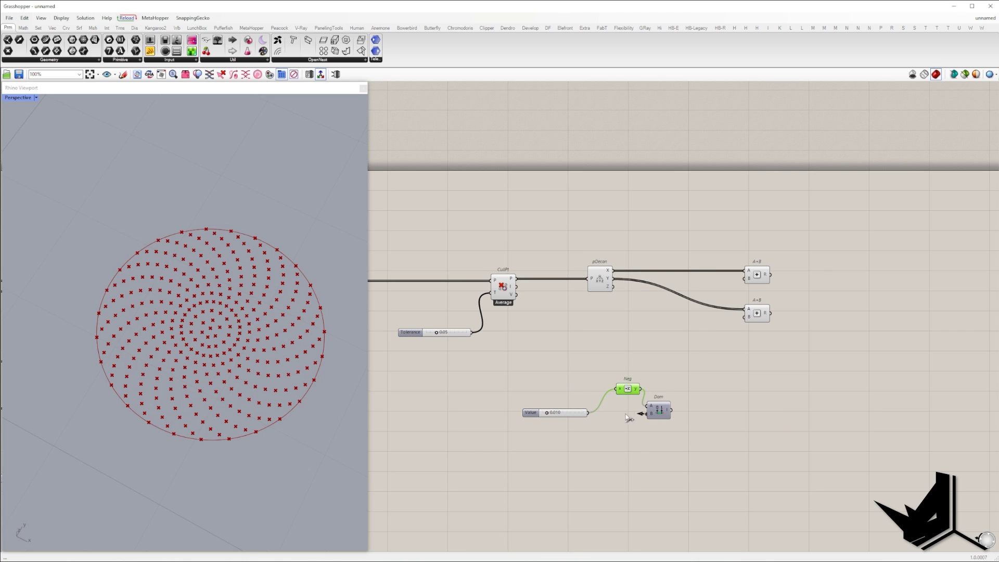
- Add a Random component that uses the constructed domain as its range
{"action": "double_click", "coordinate": [718, 413]}
{"action": "type", "text": "ra"}
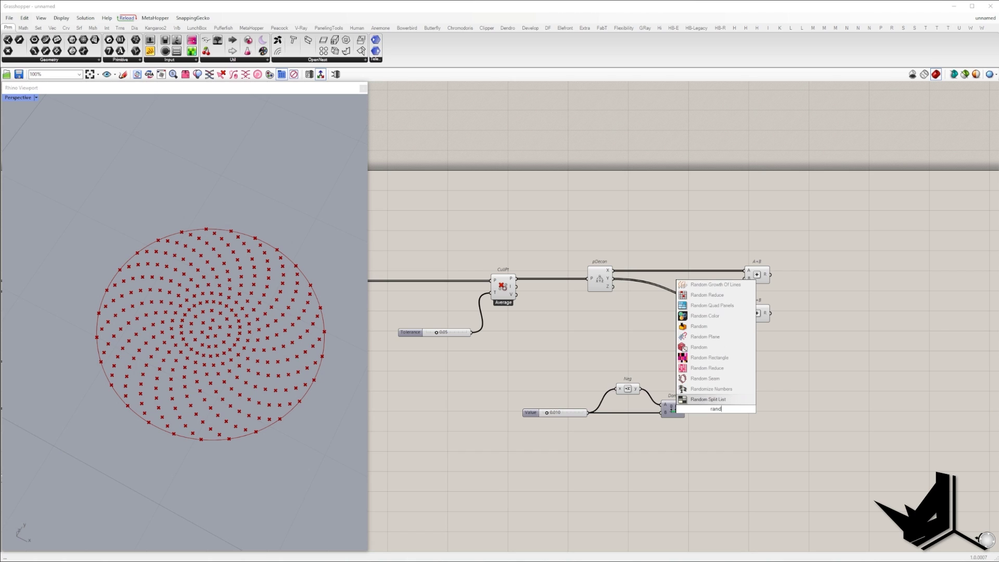
{"action": "type", "text": "nd"}
{"action": "left_click", "coordinate": [699, 327]}
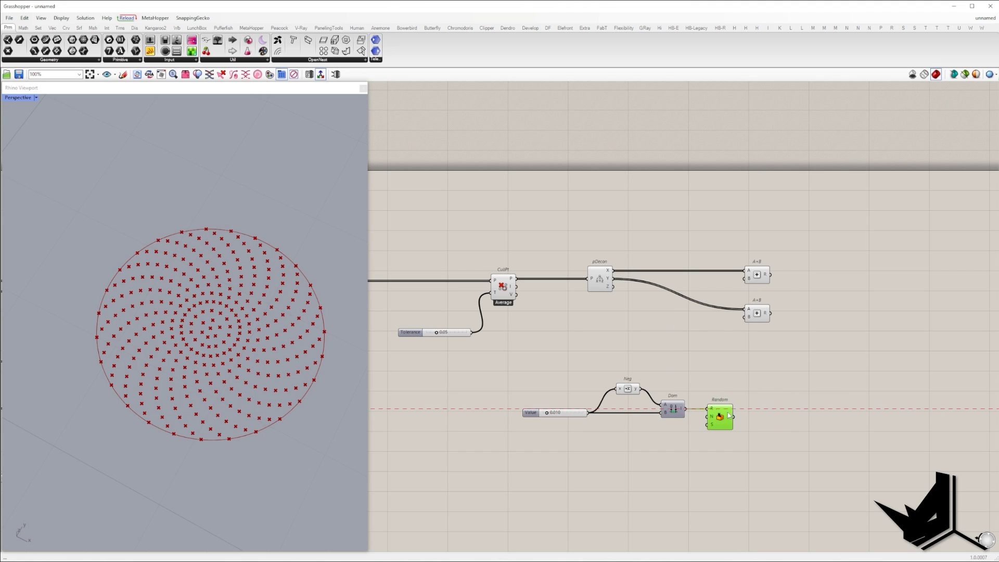
{"action": "left_click_drag", "start_coordinate": [728, 415], "coordinate": [749, 416]}
- Add a List Length component fed by the culled points
{"action": "left_click", "coordinate": [624, 473]}
{"action": "right_click_drag", "start_coordinate": [593, 483], "coordinate": [701, 467]}
{"action": "scroll", "coordinate": [703, 466], "scroll_direction": "down", "scroll_amount": 1}
{"action": "double_click", "coordinate": [737, 439]}
{"action": "type", "text": "list le"}
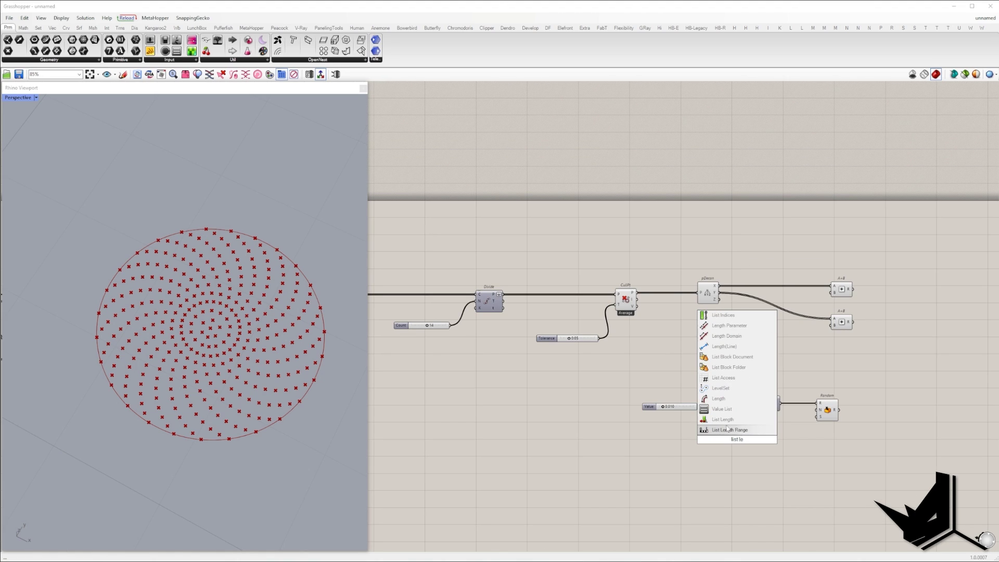
{"action": "key", "text": "Return"}
{"action": "left_click_drag", "start_coordinate": [637, 296], "coordinate": [638, 295]}
{"action": "right_click_drag", "start_coordinate": [651, 317], "coordinate": [516, 312]}
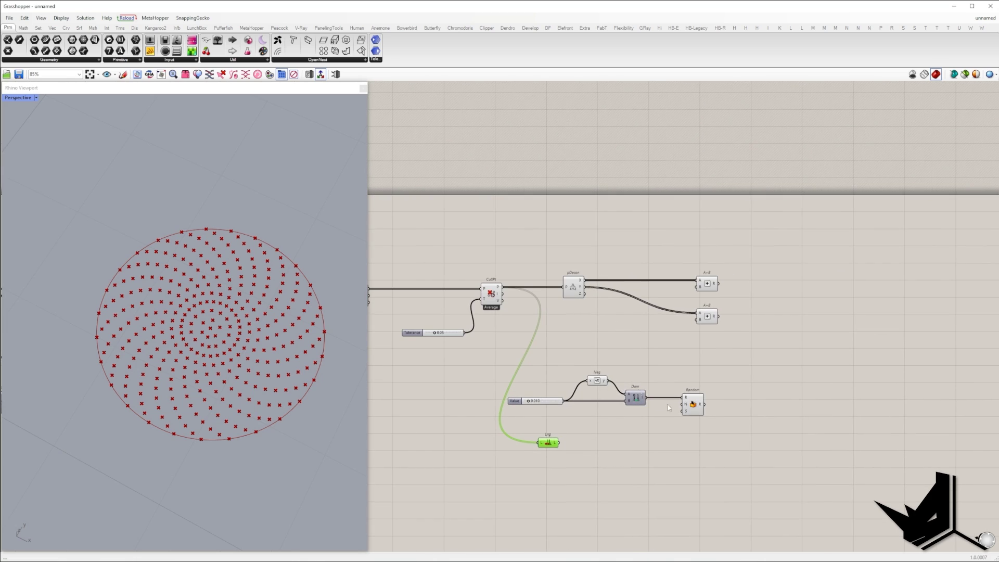
- Move the slider, Negative, Domain and Random group aside and connect the list length to Random's number input
{"action": "left_click_drag", "start_coordinate": [517, 369], "coordinate": [722, 424]}
{"action": "left_click_drag", "start_coordinate": [693, 406], "coordinate": [767, 407]}
{"action": "left_click", "coordinate": [747, 428]}
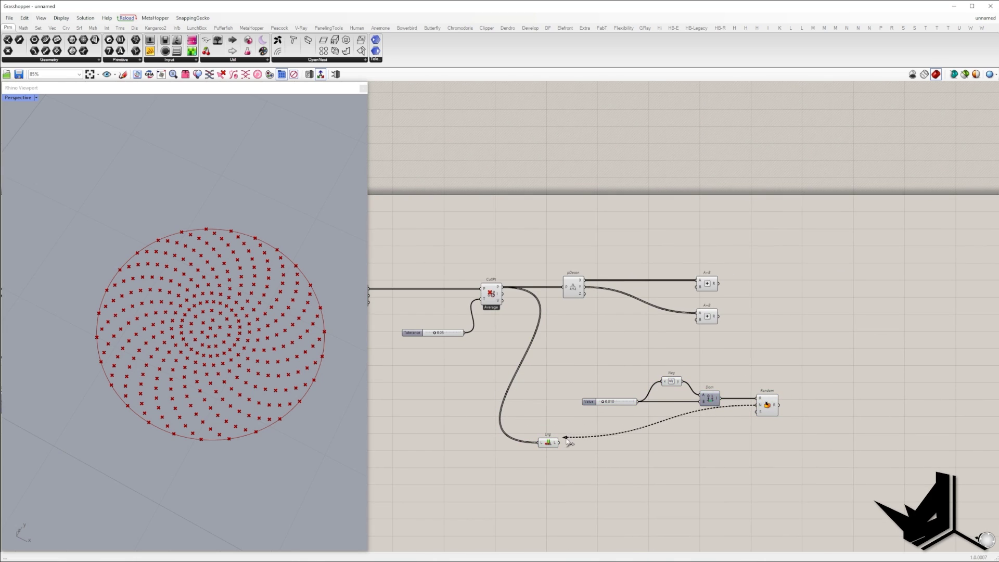
{"action": "left_click_drag", "start_coordinate": [566, 439], "coordinate": [559, 443]}
- Add a number slider for Random's seed and set it to 209
{"action": "right_click_drag", "start_coordinate": [719, 436], "coordinate": [666, 353]}
{"action": "double_click", "coordinate": [666, 353]}
{"action": "type", "text": "0"}
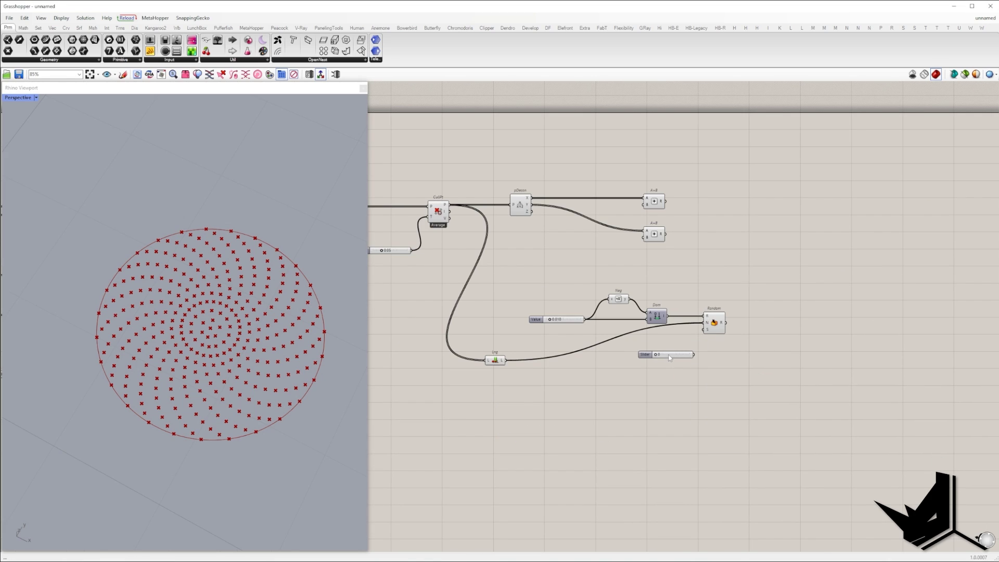
{"action": "scroll", "coordinate": [668, 357], "scroll_direction": "up", "scroll_amount": 3}
- Duplicate the whole random number group below the original and set the copy's seed to 557
{"action": "scroll", "coordinate": [708, 337], "scroll_direction": "down", "scroll_amount": 5}
{"action": "left_click_drag", "start_coordinate": [619, 297], "coordinate": [786, 357]}
{"action": "left_click_drag", "start_coordinate": [719, 325], "coordinate": [717, 401], "text": "alt"}
{"action": "left_click", "coordinate": [688, 410]}
{"action": "scroll", "coordinate": [680, 421], "scroll_direction": "up", "scroll_amount": 3}
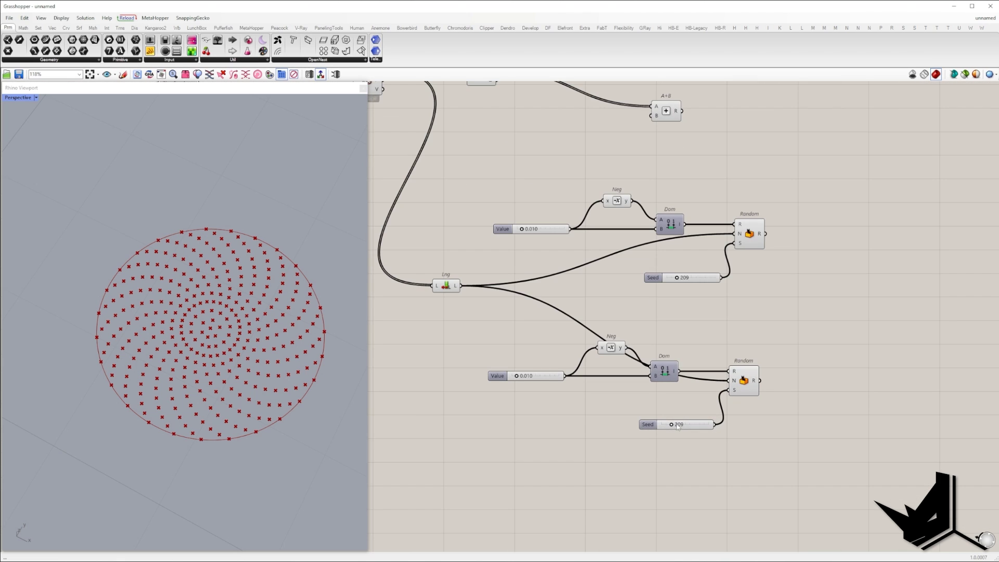
{"action": "scroll", "coordinate": [758, 299], "scroll_direction": "down", "scroll_amount": 2}
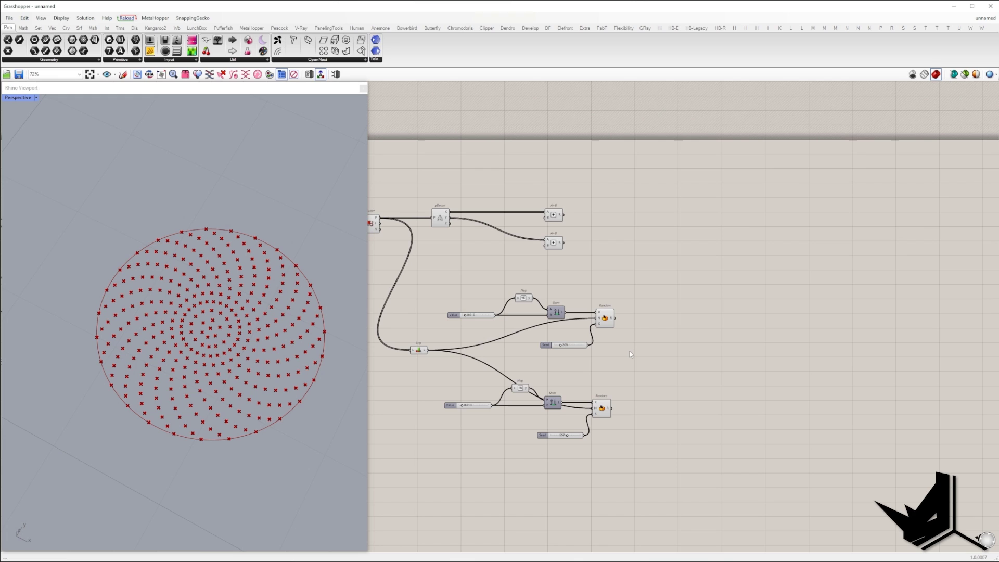
- Move both Addition components beyond the random groups and connect one Random output to each of their B inputs
{"action": "left_click_drag", "start_coordinate": [621, 290], "coordinate": [539, 210]}
{"action": "left_click_drag", "start_coordinate": [554, 243], "coordinate": [722, 243]}
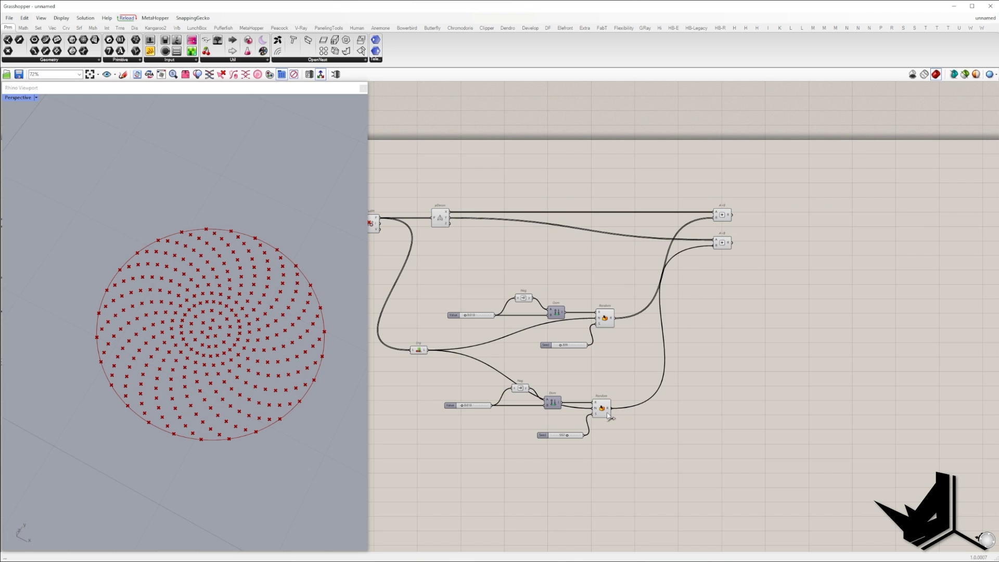
{"action": "left_click_drag", "start_coordinate": [608, 416], "coordinate": [607, 415]}
- Construct points from the two addition results as X and Y and the original Z coordinates
{"action": "right_click_drag", "start_coordinate": [770, 264], "coordinate": [683, 306]}
{"action": "type", "text": "con poin"}
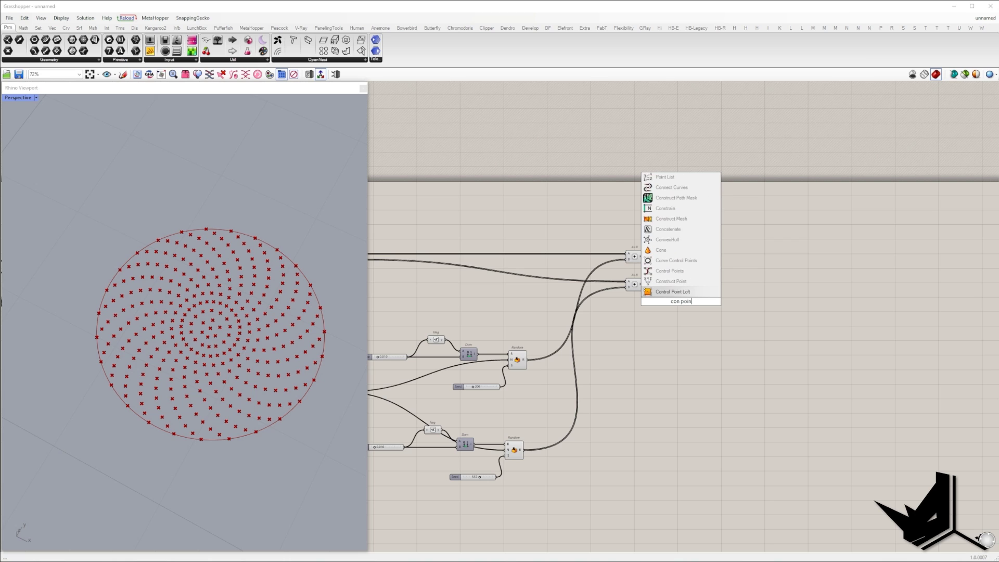
{"action": "left_click", "coordinate": [681, 281]}
{"action": "scroll", "coordinate": [679, 296], "scroll_direction": "up", "scroll_amount": 2}
{"action": "left_click_drag", "start_coordinate": [669, 296], "coordinate": [634, 235]}
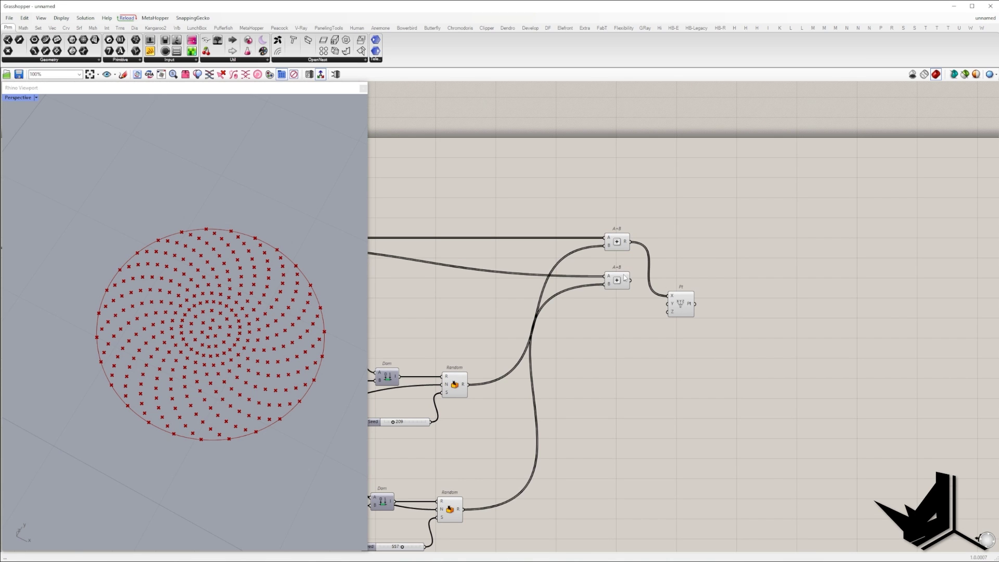
{"action": "left_click_drag", "start_coordinate": [670, 311], "coordinate": [613, 309]}
{"action": "scroll", "coordinate": [612, 309], "scroll_direction": "down", "scroll_amount": 3}
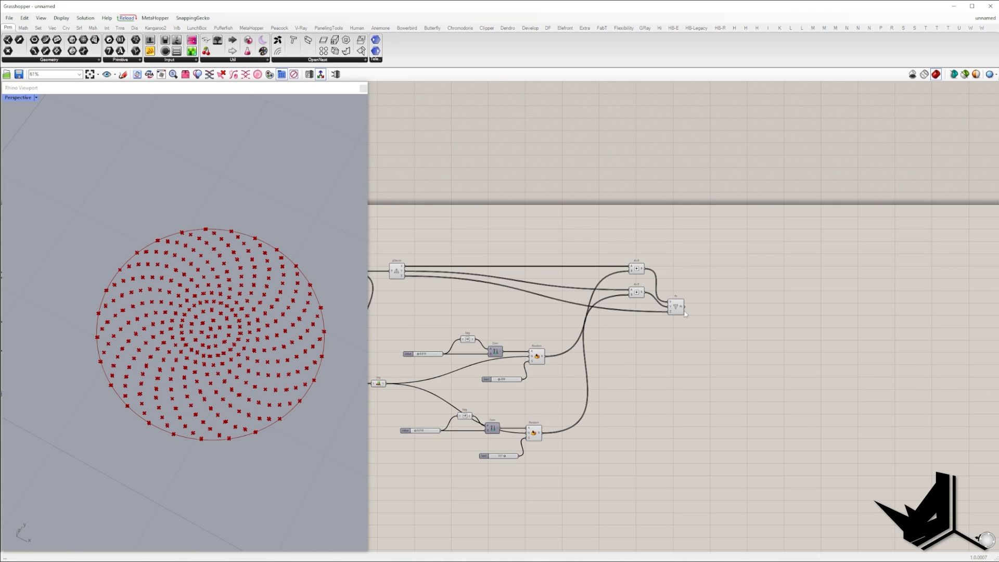
- Add a Python script component and name its inputs pts, seed and variations
{"action": "double_click", "coordinate": [819, 372]}
{"action": "type", "text": "py"}
{"action": "scroll", "coordinate": [818, 372], "scroll_direction": "up", "scroll_amount": 6}
{"action": "right_click", "coordinate": [790, 364]}
{"action": "type", "text": "pts"}
{"action": "right_click", "coordinate": [784, 386]}
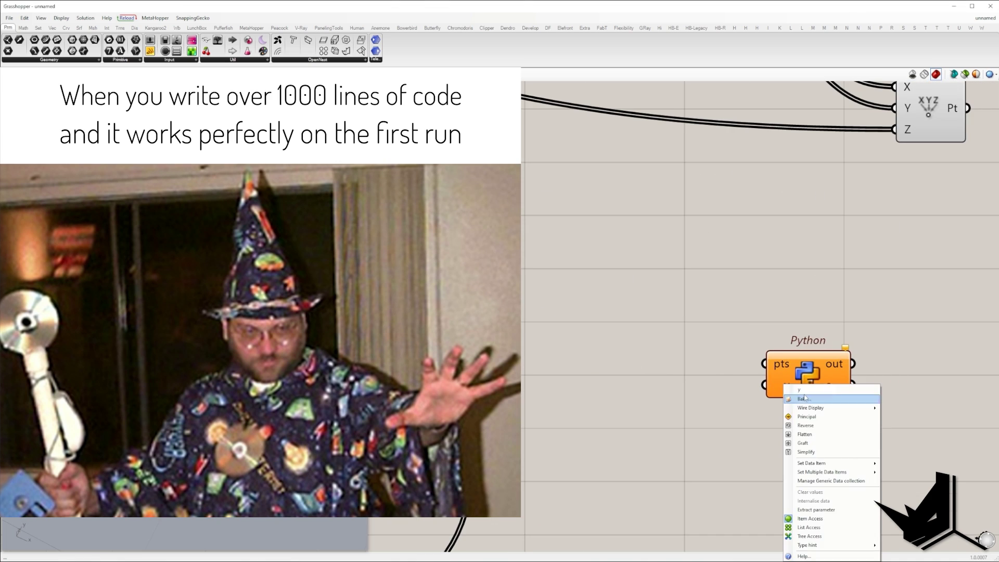
{"action": "type", "text": "seed"}
{"action": "scroll", "coordinate": [789, 392], "scroll_direction": "up", "scroll_amount": 5}
{"action": "left_click", "coordinate": [810, 399]}
{"action": "right_click", "coordinate": [786, 397]}
{"action": "type", "text": "variations"}
- Rename the Python component's result output as randomized_pts
{"action": "right_click_drag", "start_coordinate": [848, 448], "coordinate": [718, 434]}
{"action": "right_click", "coordinate": [760, 370]}
{"action": "type", "text": "randomized_pts"}
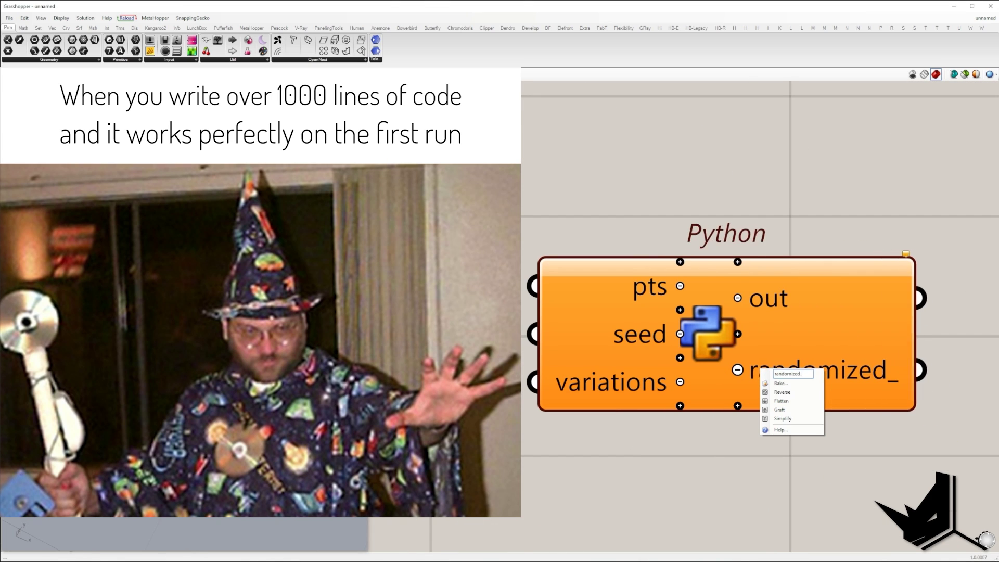
- Set the pts input to list access and choose type hints for the pts and seed inputs
{"action": "scroll", "coordinate": [700, 377], "scroll_direction": "down", "scroll_amount": 2}
{"action": "right_click", "coordinate": [657, 316]}
{"action": "left_click", "coordinate": [686, 459]}
{"action": "right_click", "coordinate": [655, 309]}
{"action": "left_click", "coordinate": [773, 401]}
{"action": "right_click", "coordinate": [655, 344]}
{"action": "left_click", "coordinate": [770, 345]}
{"action": "left_click", "coordinate": [763, 329]}
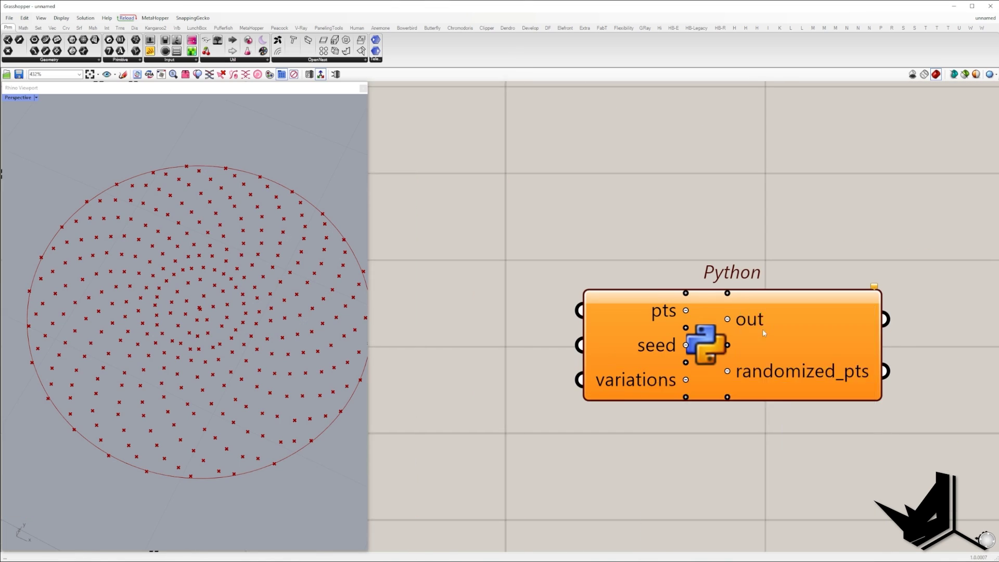
- Wire the culled points, a seed slider and a variations slider into Python and script random X and Y offsets with rd.uniform
{"action": "scroll", "coordinate": [838, 370], "scroll_direction": "down", "scroll_amount": 10}
{"action": "left_click_drag", "start_coordinate": [795, 360], "coordinate": [530, 263]}
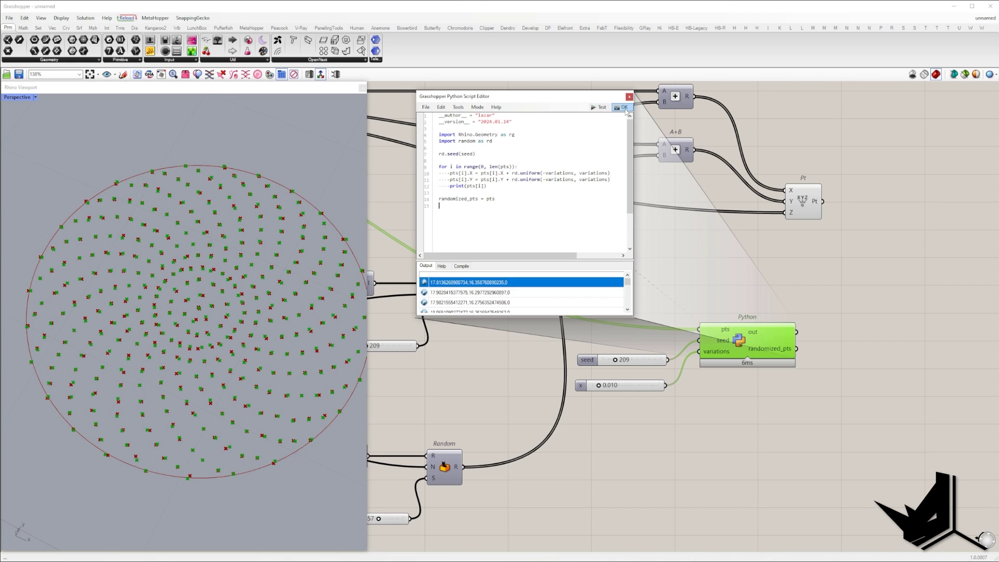
{"action": "left_click", "coordinate": [624, 108]}
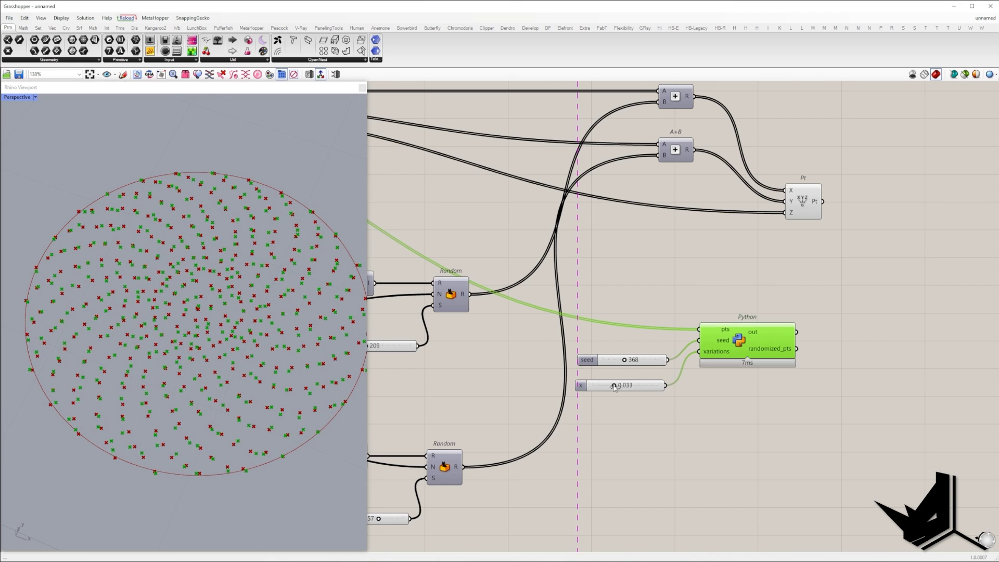
- Add a Voronoi component and connect the constructed randomized points to its points input
{"action": "scroll", "coordinate": [464, 307], "scroll_direction": "down", "scroll_amount": 5}
{"action": "double_click", "coordinate": [670, 285]}
{"action": "type", "text": "voronoi"}
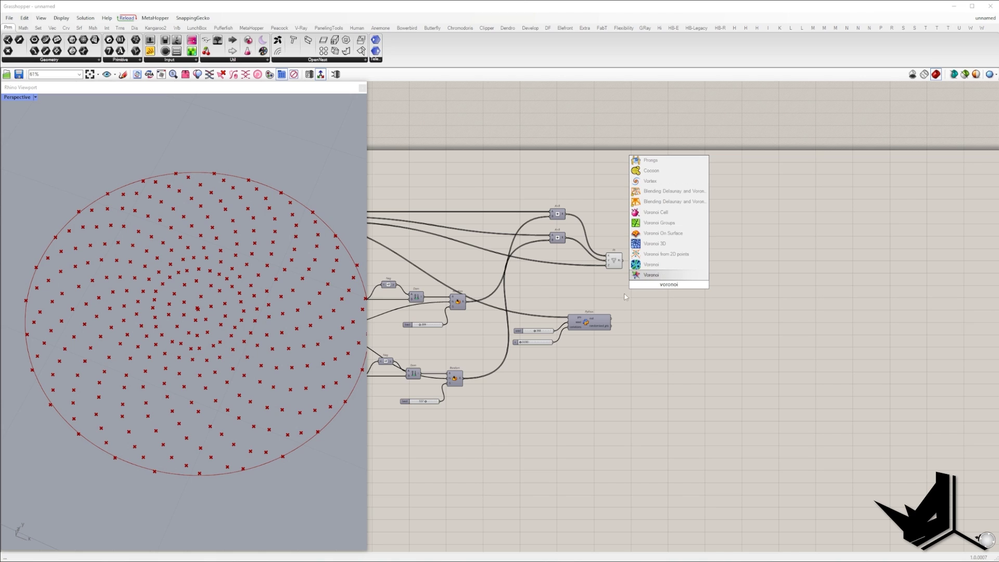
{"action": "key", "text": "Return"}
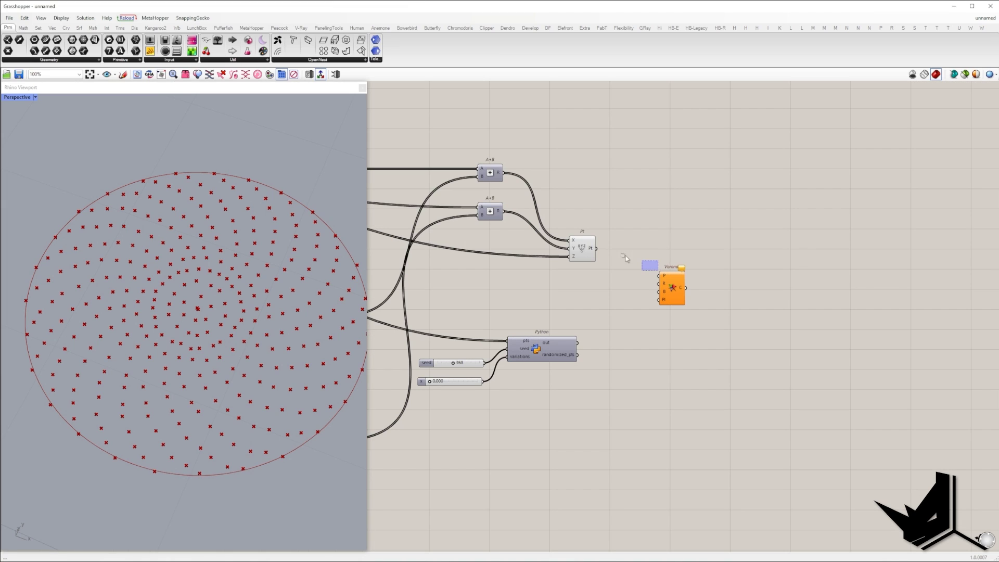
{"action": "left_click_drag", "start_coordinate": [625, 256], "coordinate": [751, 272]}
- Add an XY Plane component and use it as the Voronoi diagram's plane
{"action": "double_click", "coordinate": [724, 271]}
{"action": "type", "text": "xy"}
{"action": "left_click", "coordinate": [723, 263]}
{"action": "left_click_drag", "start_coordinate": [764, 267], "coordinate": [768, 268]}
{"action": "left_click_drag", "start_coordinate": [768, 267], "coordinate": [775, 268]}
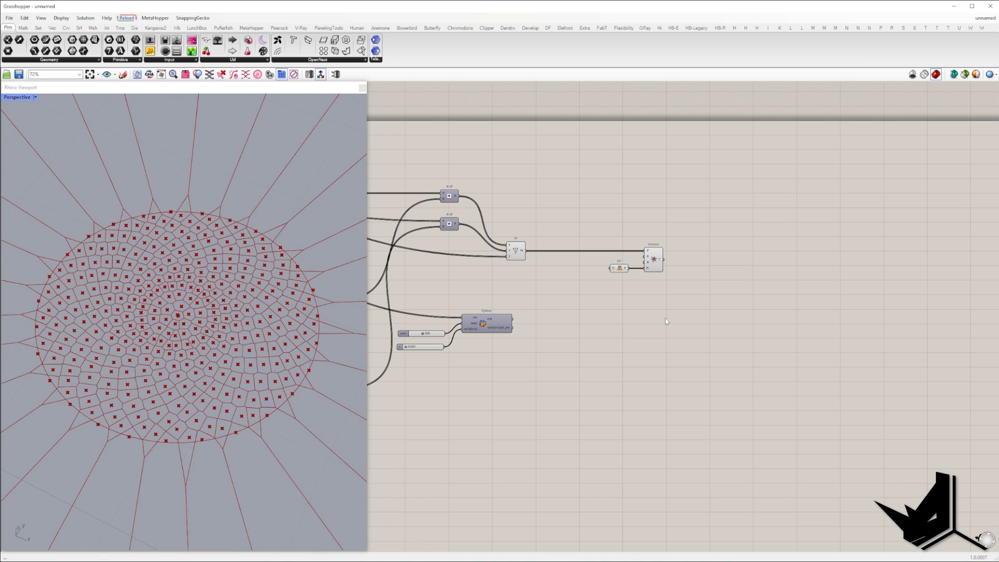
- Add a Curve | Curve intersection component and connect the Voronoi cells to its first input
{"action": "double_click", "coordinate": [644, 324]}
{"action": "type", "text": "ccx"}
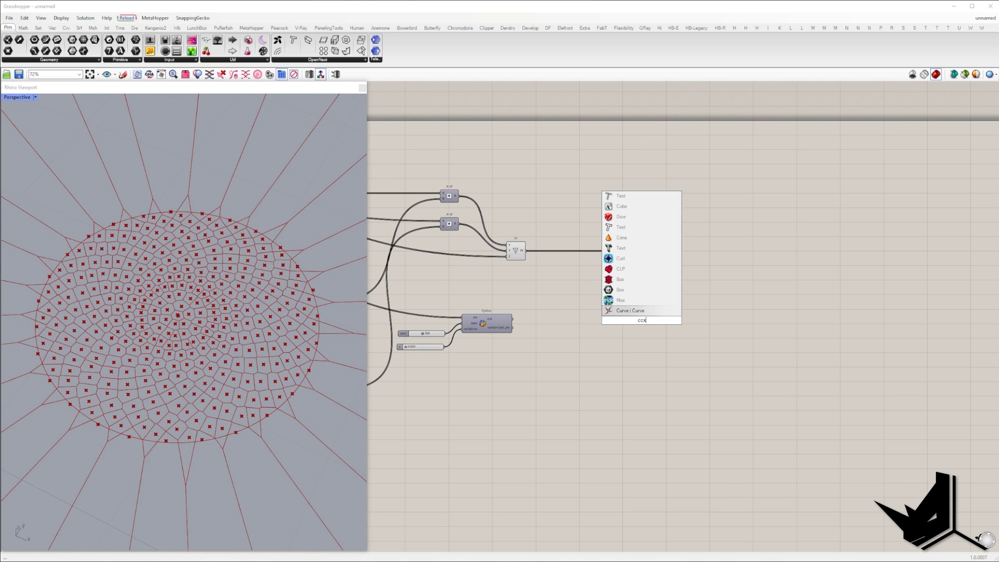
{"action": "key", "text": "Return"}
{"action": "scroll", "coordinate": [644, 318], "scroll_direction": "up", "scroll_amount": 3}
{"action": "left_click_drag", "start_coordinate": [626, 316], "coordinate": [679, 254]}
{"action": "left_click_drag", "start_coordinate": [644, 324], "coordinate": [493, 291]}
- Connect the base circle to the second curve input of the intersection component
{"action": "scroll", "coordinate": [825, 440], "scroll_direction": "down", "scroll_amount": 6}
{"action": "left_click", "coordinate": [818, 448]}
{"action": "scroll", "coordinate": [871, 389], "scroll_direction": "down", "scroll_amount": 2}
{"action": "scroll", "coordinate": [557, 416], "scroll_direction": "up", "scroll_amount": 4}
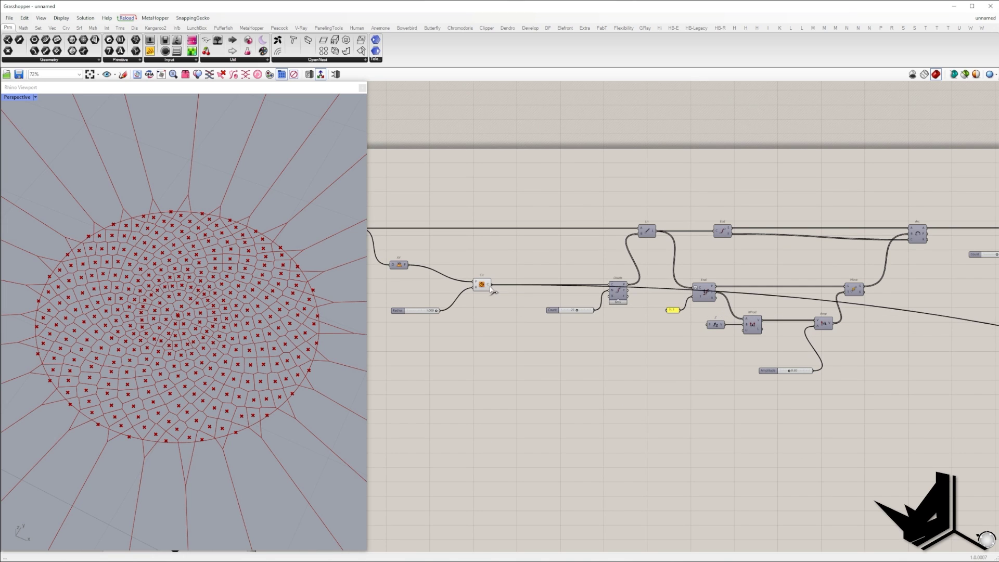
- Insert a relay on the long wire from the circle, reposition it near the intersection component, and inspect the intersection points
{"action": "double_click", "coordinate": [878, 308]}
{"action": "left_click_drag", "start_coordinate": [878, 308], "coordinate": [554, 468]}
{"action": "scroll", "coordinate": [531, 458], "scroll_direction": "down", "scroll_amount": 4}
{"action": "right_click_drag", "start_coordinate": [781, 453], "coordinate": [243, 365]}
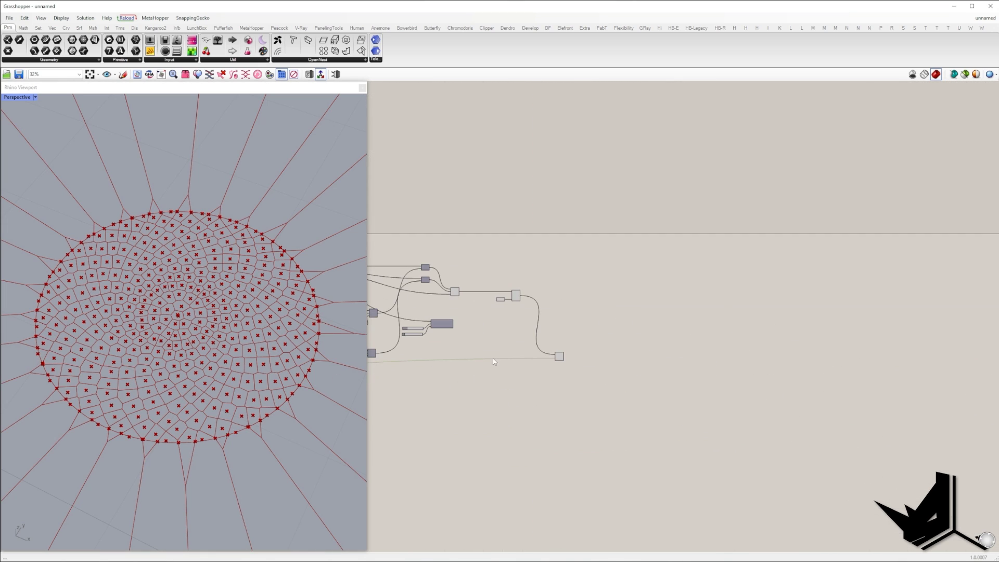
{"action": "left_click_drag", "start_coordinate": [494, 362], "coordinate": [539, 334]}
{"action": "scroll", "coordinate": [573, 359], "scroll_direction": "up", "scroll_amount": 5}
{"action": "scroll", "coordinate": [281, 337], "scroll_direction": "down", "scroll_amount": 10}
{"action": "scroll", "coordinate": [272, 344], "scroll_direction": "up", "scroll_amount": 9}
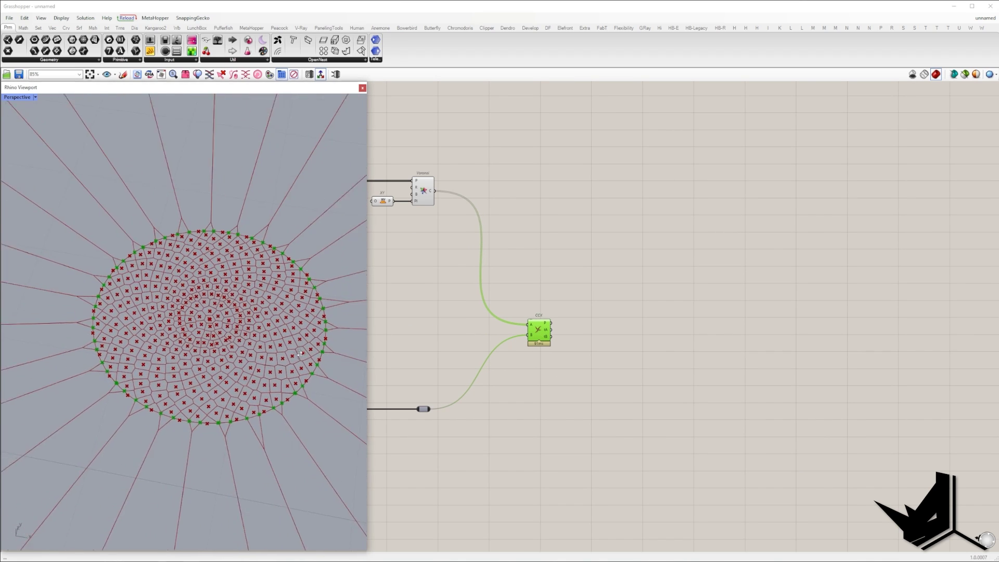
{"action": "scroll", "coordinate": [233, 359], "scroll_direction": "up", "scroll_amount": 3}
{"action": "scroll", "coordinate": [233, 359], "scroll_direction": "down", "scroll_amount": 2}
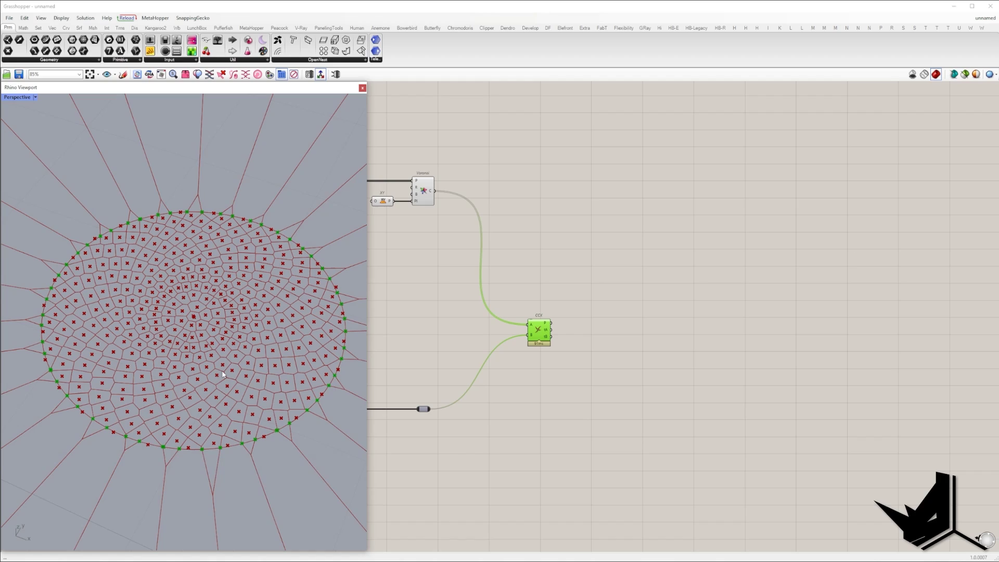
- Add a List Length component and feed it the intersection points from the Curve | Curve component
{"action": "double_click", "coordinate": [608, 309]}
{"action": "type", "text": "list le"}
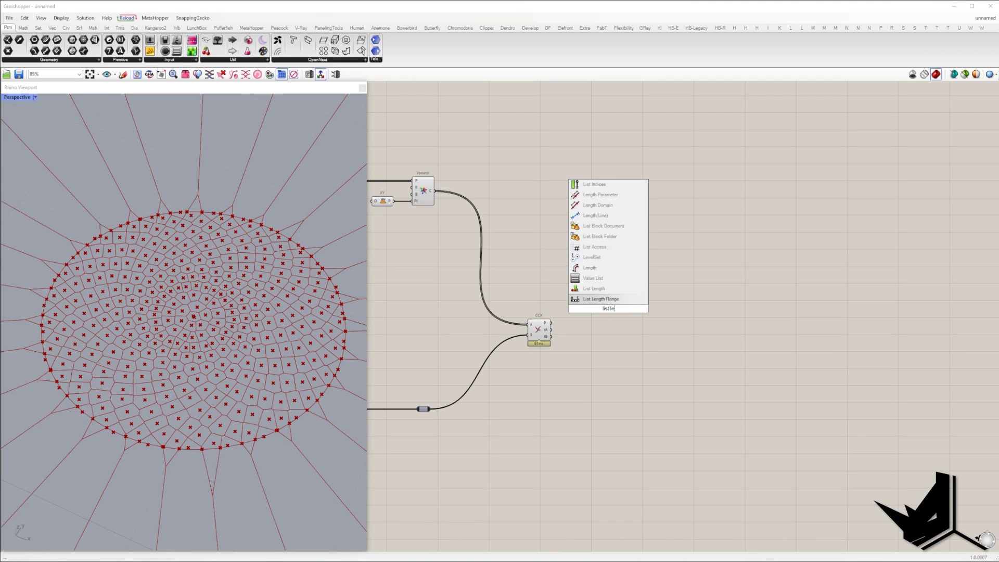
{"action": "key", "text": "Return"}
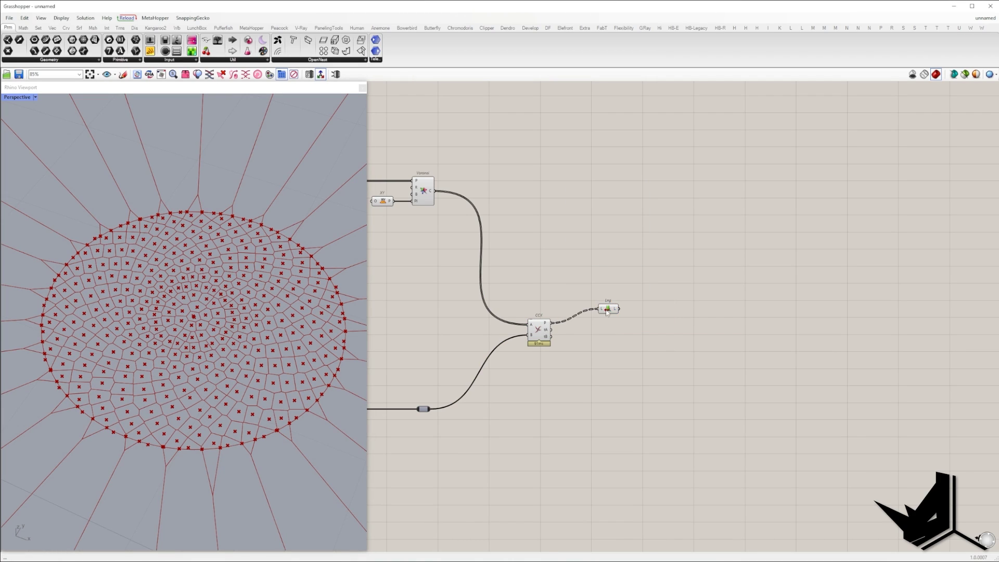
- Add a Boolean parameter fed by the list length, with its data flattened and inverted
{"action": "double_click", "coordinate": [635, 317]}
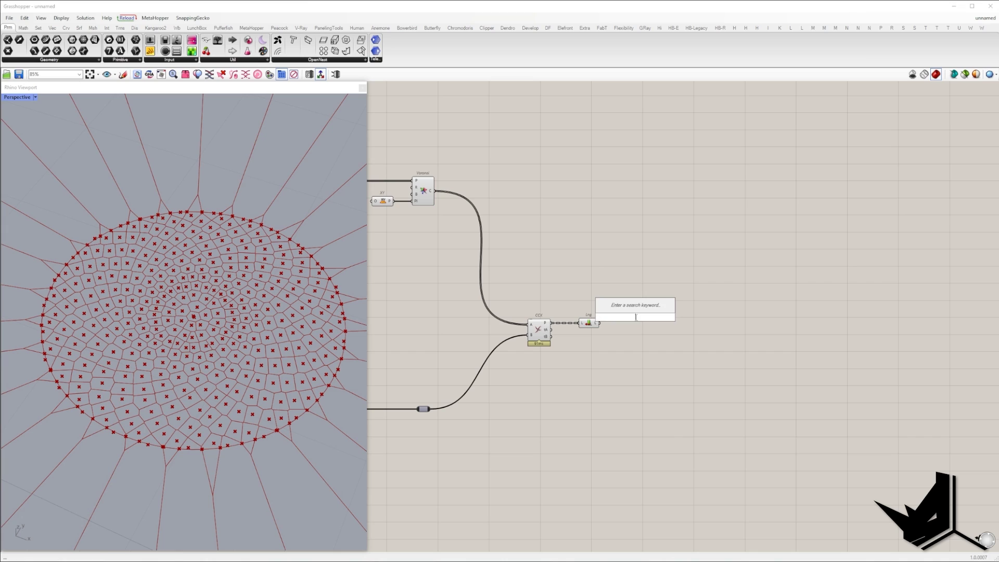
{"action": "type", "text": "bool"}
{"action": "key", "text": "Return"}
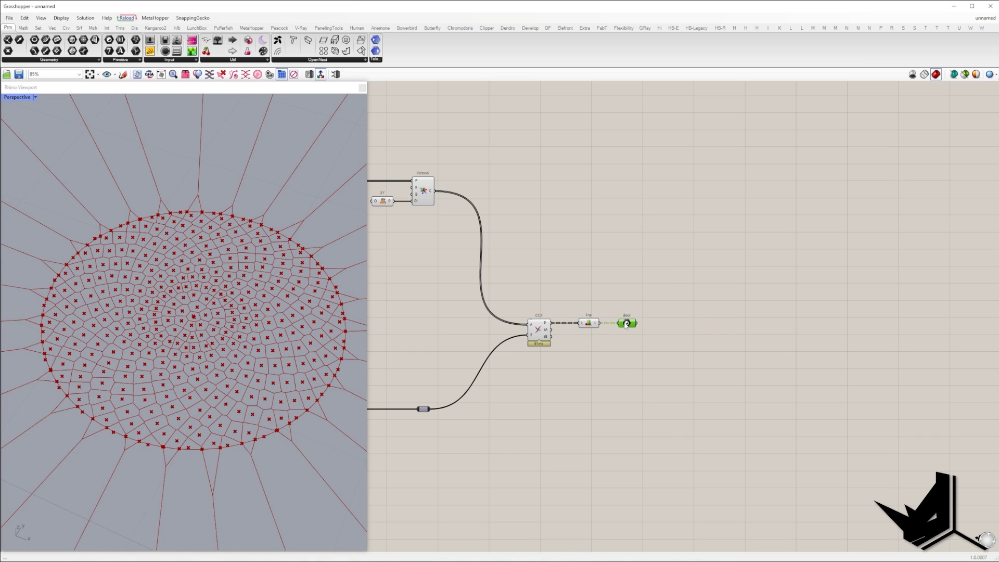
{"action": "right_click", "coordinate": [628, 324]}
{"action": "left_click", "coordinate": [655, 386]}
{"action": "right_click", "coordinate": [624, 326]}
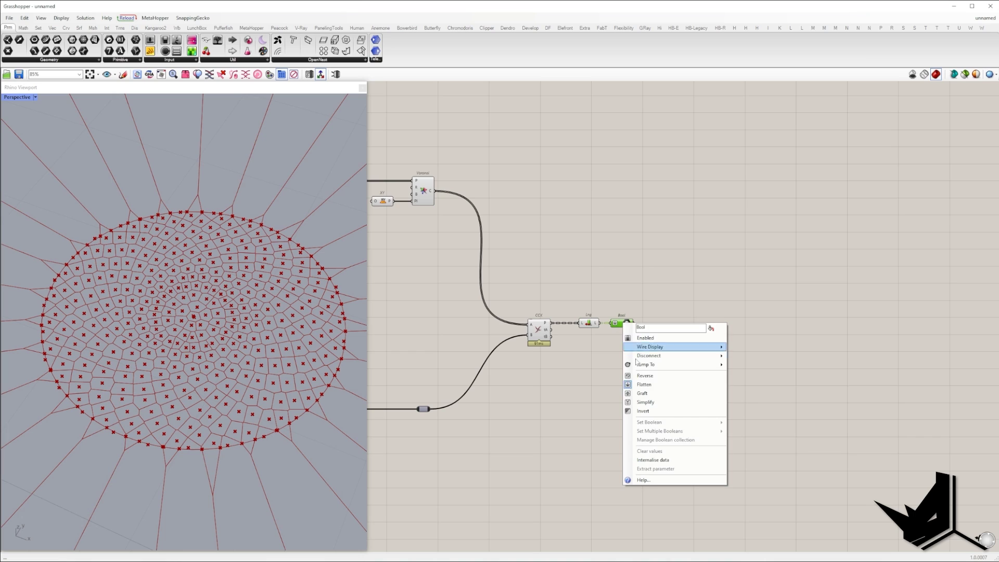
{"action": "left_click", "coordinate": [644, 412]}
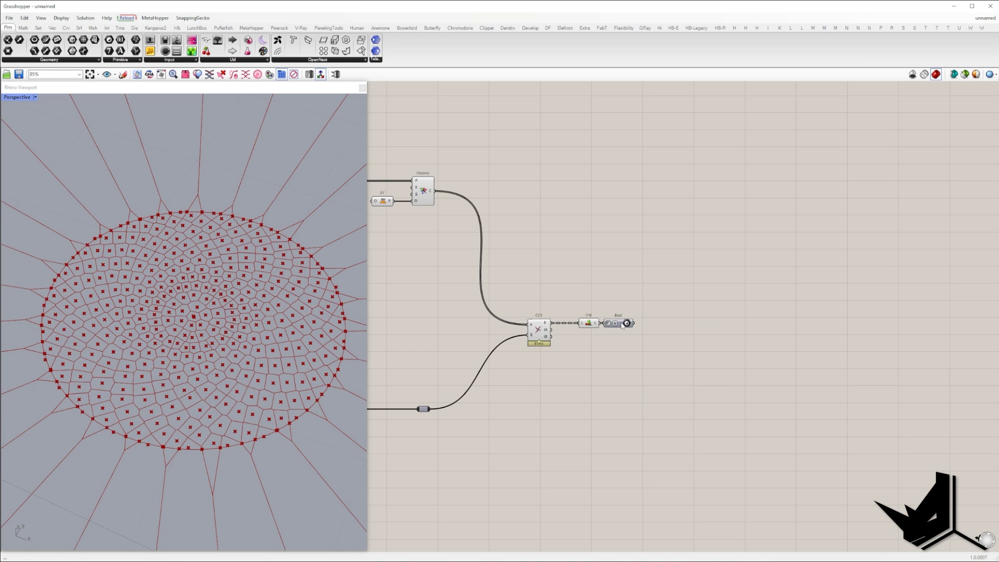
- Add a Cull Pattern component with the Voronoi cells as its list and the Boolean values as its pattern
{"action": "right_click", "coordinate": [658, 294]}
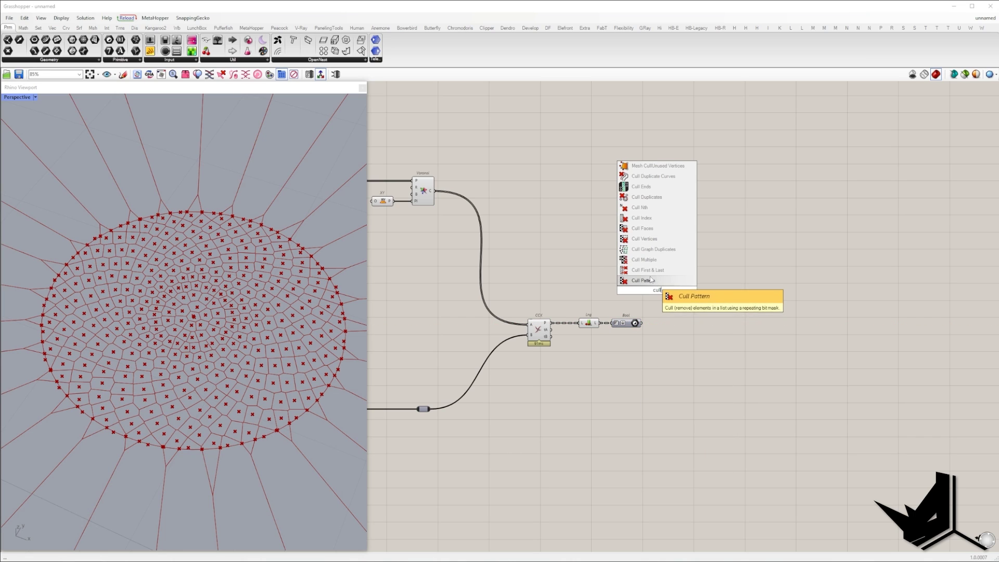
{"action": "left_click", "coordinate": [654, 285]}
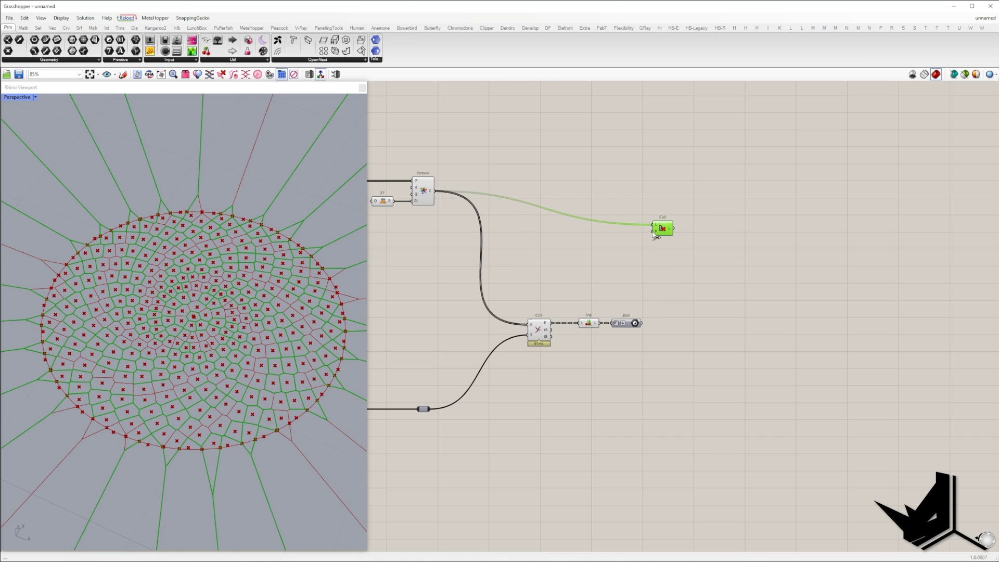
{"action": "left_click_drag", "start_coordinate": [665, 227], "coordinate": [713, 194]}
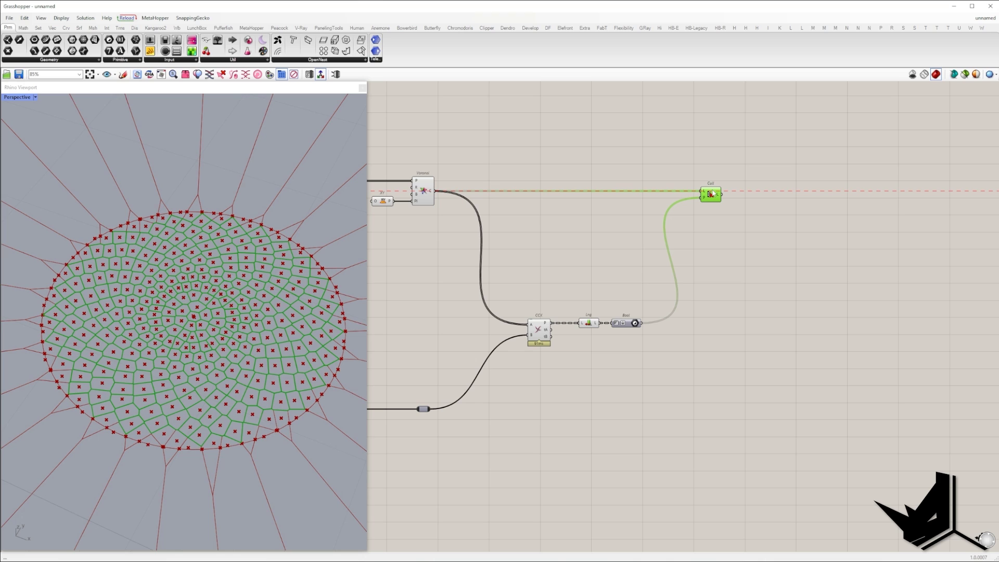
- Hide the previews of the Voronoi, plane, intersection, list length and Boolean components, and of the upstream points
{"action": "scroll", "coordinate": [677, 294], "scroll_direction": "down", "scroll_amount": 2}
{"action": "left_click_drag", "start_coordinate": [629, 368], "coordinate": [449, 204]}
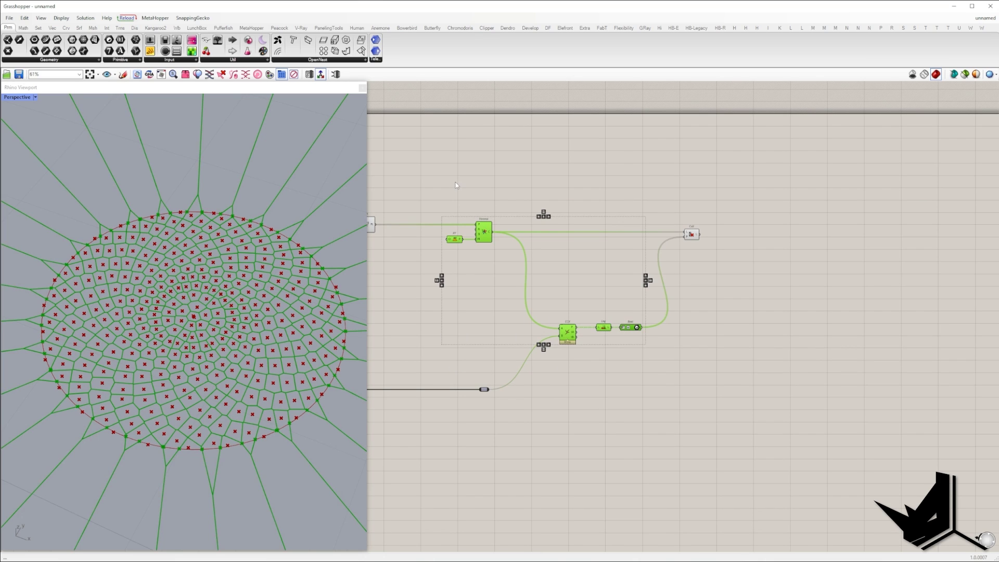
{"action": "right_click", "coordinate": [455, 182]}
{"action": "left_click", "coordinate": [467, 196]}
{"action": "left_click", "coordinate": [445, 201]}
{"action": "mouse_move", "coordinate": [271, 223]}
{"action": "right_mouse_down"}
{"action": "mouse_move", "coordinate": [260, 286]}
{"action": "mouse_move", "coordinate": [276, 221]}
{"action": "right_mouse_up"}
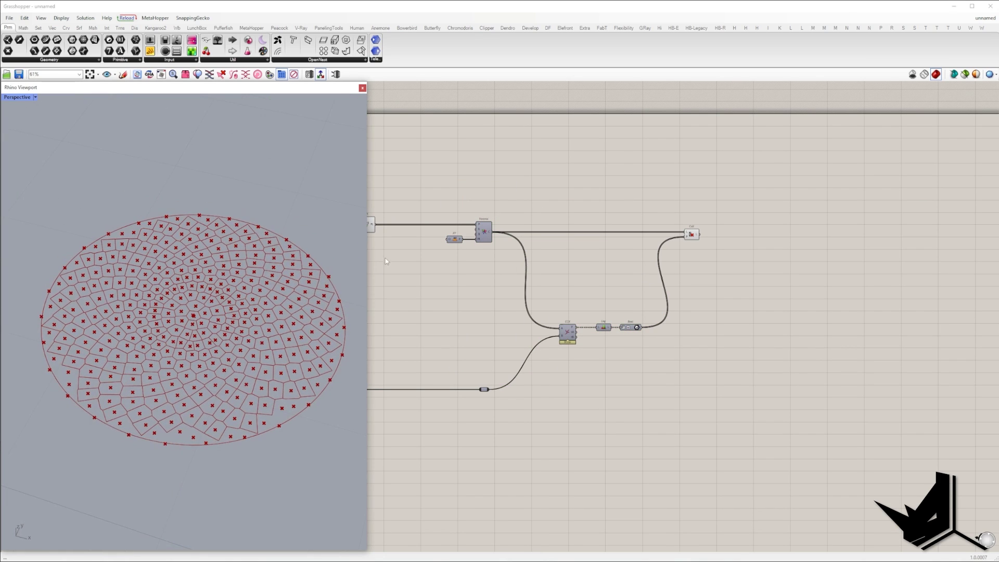
{"action": "right_click_drag", "start_coordinate": [376, 232], "coordinate": [494, 238]}
{"action": "left_click", "coordinate": [486, 234]}
{"action": "right_click", "coordinate": [507, 189]}
{"action": "left_click", "coordinate": [515, 201]}
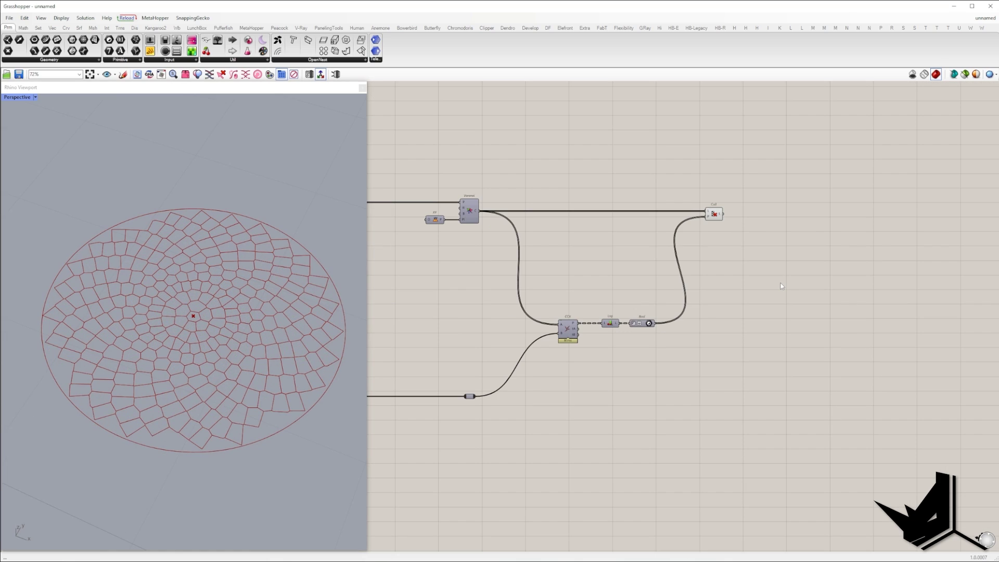
- Add a Polygon Center component and connect the culled cells to it
{"action": "double_click", "coordinate": [782, 283]}
{"action": "type", "text": "center"}
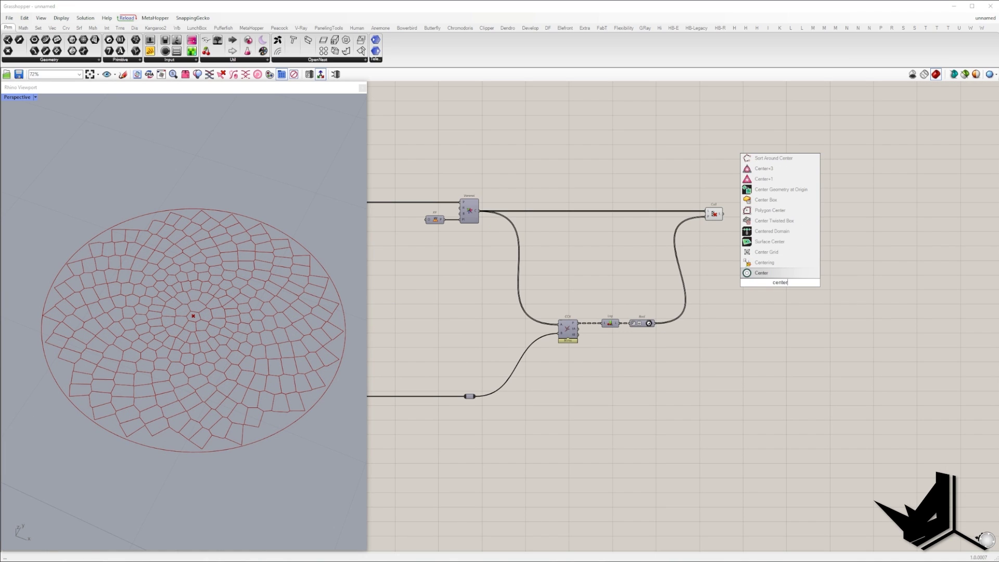
{"action": "left_click", "coordinate": [780, 210]}
{"action": "right_click_drag", "start_coordinate": [729, 247], "coordinate": [474, 260]}
{"action": "scroll", "coordinate": [472, 237], "scroll_direction": "up", "scroll_amount": 1}
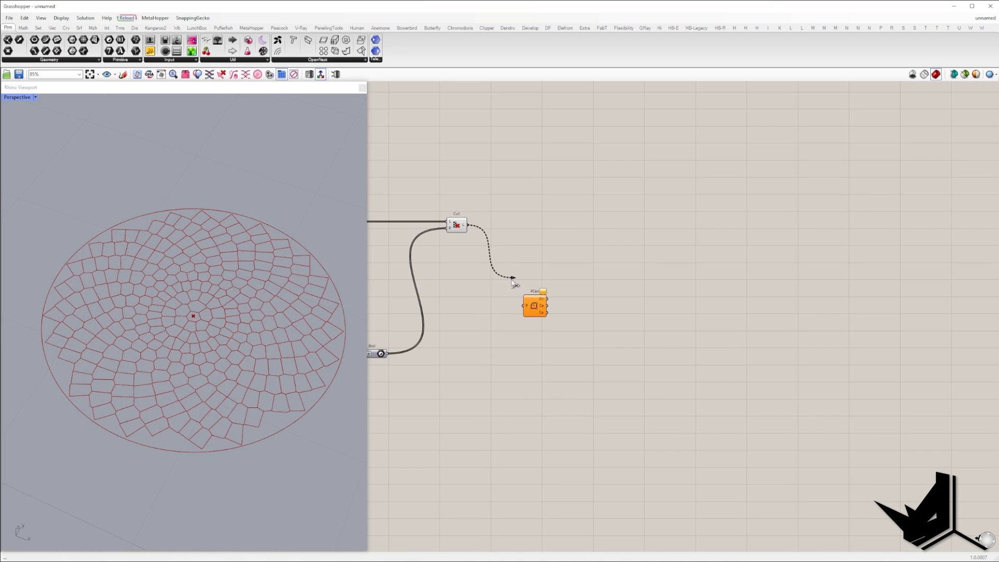
{"action": "left_click_drag", "start_coordinate": [519, 303], "coordinate": [520, 304]}
- Add a Line SDL component that starts from the first centre output of Polygon Center
{"action": "right_click_drag", "start_coordinate": [622, 323], "coordinate": [509, 308]}
{"action": "double_click", "coordinate": [519, 306]}
{"action": "type", "text": "sd"}
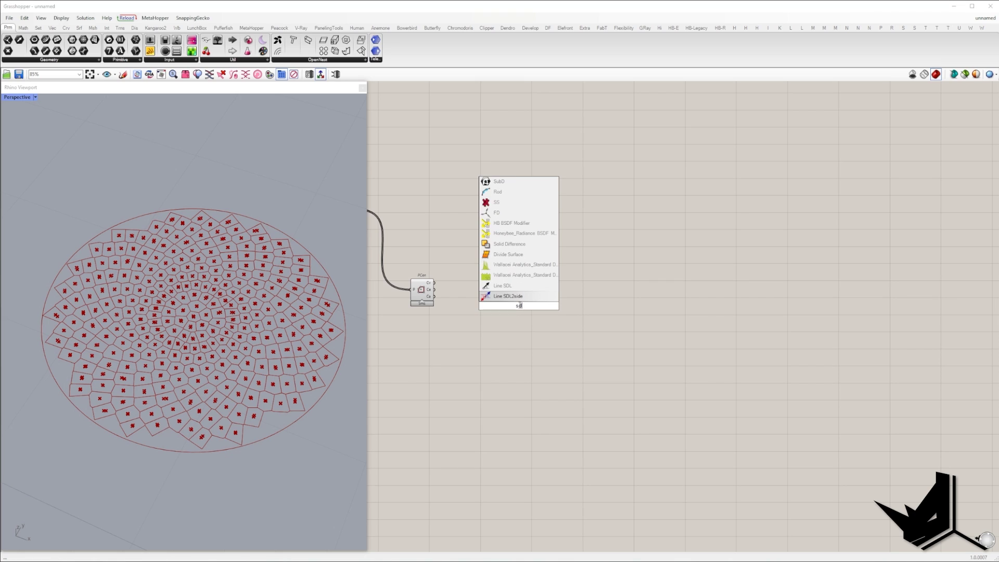
{"action": "left_click", "coordinate": [503, 289]}
{"action": "left_click_drag", "start_coordinate": [449, 286], "coordinate": [435, 283]}
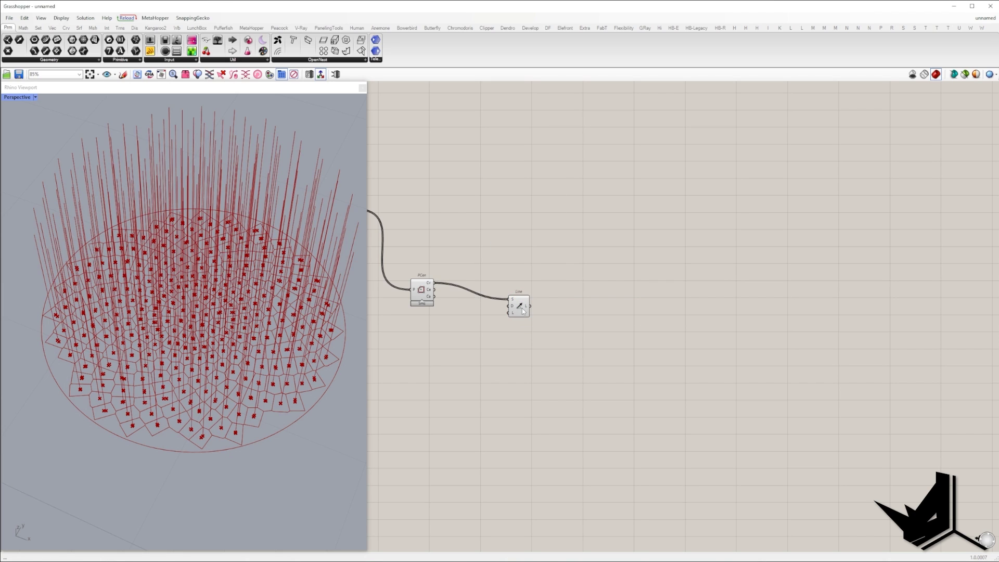
- Place the Line SDL component farther along the canvas and set its direction with a Unit Z vector
{"action": "left_click_drag", "start_coordinate": [522, 308], "coordinate": [855, 292]}
{"action": "double_click", "coordinate": [798, 311]}
{"action": "type", "text": "z"}
{"action": "left_click", "coordinate": [792, 302]}
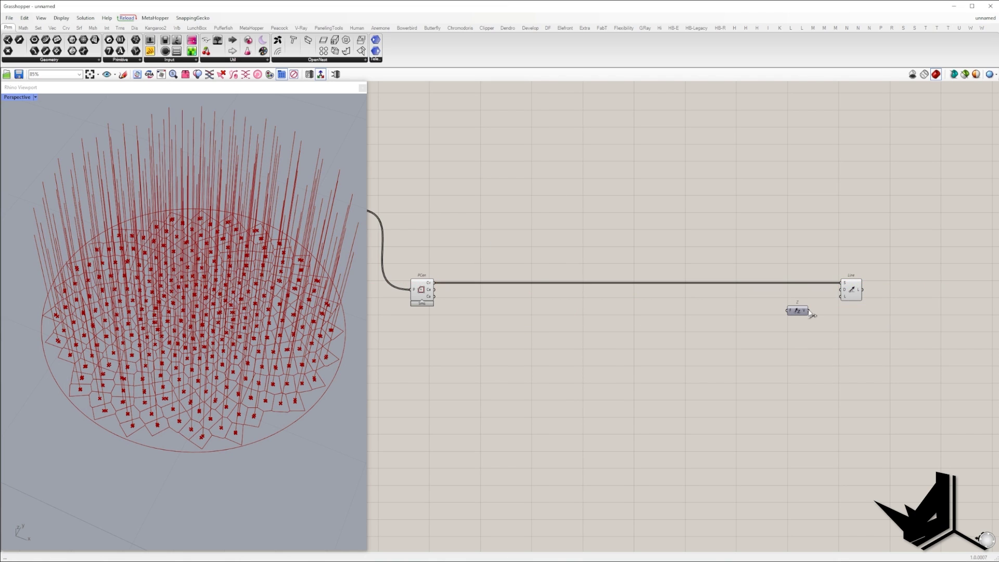
{"action": "right_click_drag", "start_coordinate": [723, 324], "coordinate": [786, 328]}
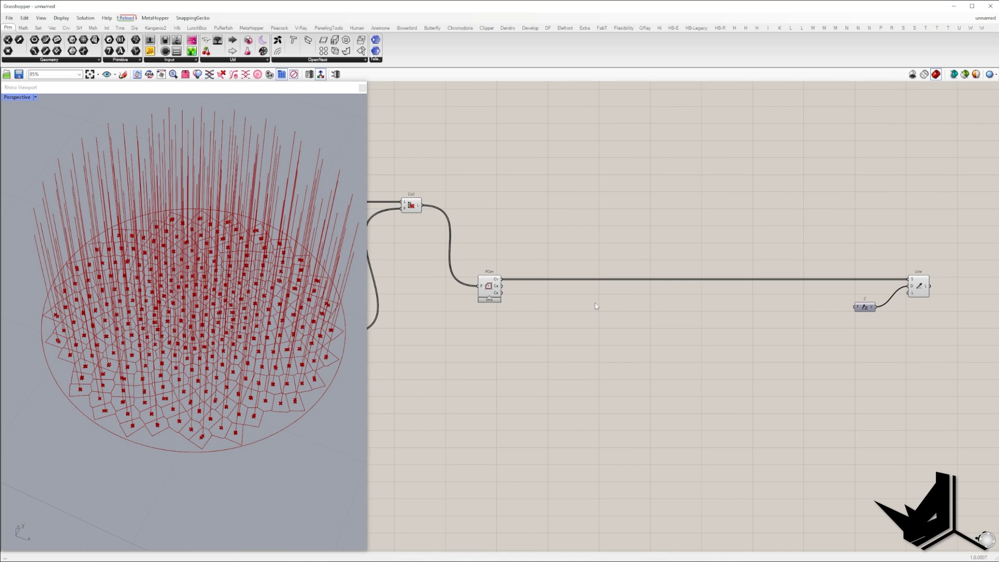
- Add a Distance component below the main wire and connect the cell centres to its first point input
{"action": "double_click", "coordinate": [595, 307]}
{"action": "type", "text": "dista"}
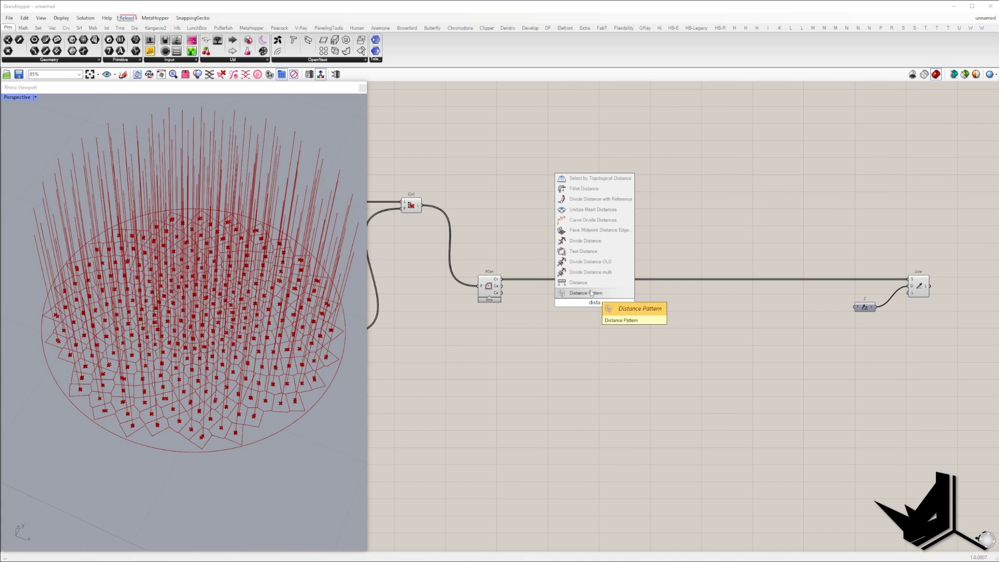
{"action": "left_click", "coordinate": [579, 283]}
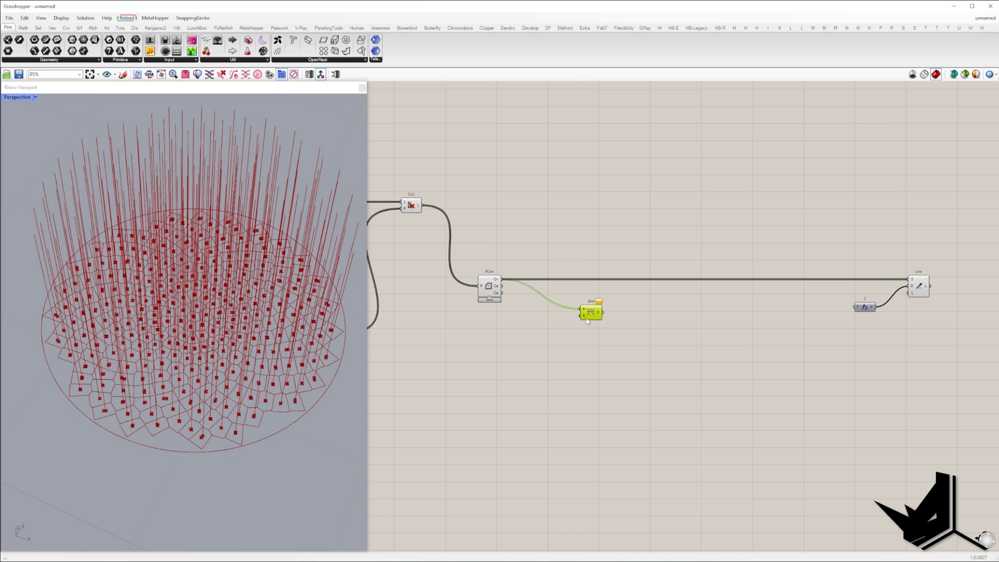
{"action": "left_click_drag", "start_coordinate": [586, 318], "coordinate": [564, 371]}
- Add an Area component for the base circle and connect its centroid to the second input of Distance
{"action": "right_click_drag", "start_coordinate": [467, 373], "coordinate": [781, 362]}
{"action": "double_click", "coordinate": [594, 380]}
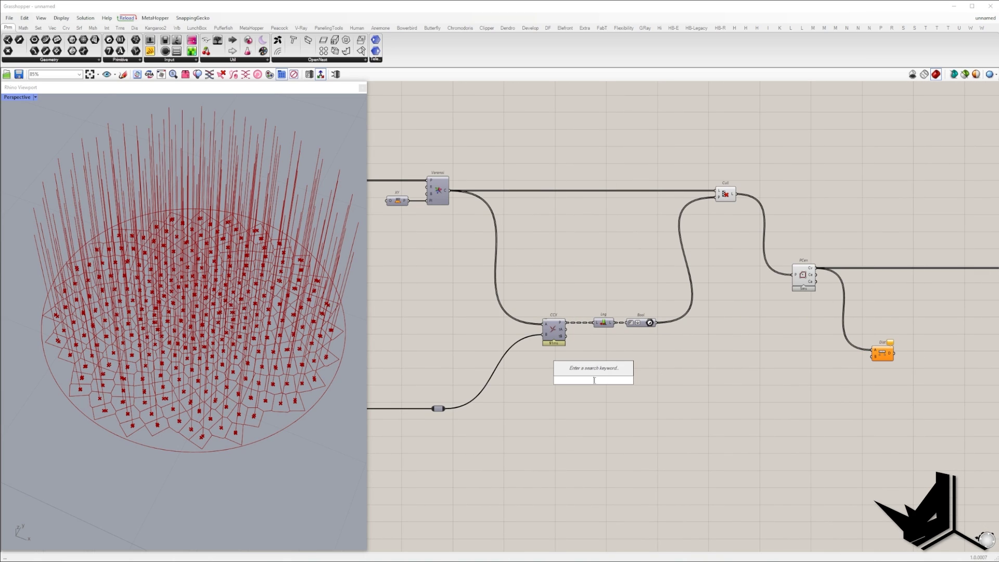
{"action": "type", "text": "area"}
{"action": "left_click", "coordinate": [598, 379]}
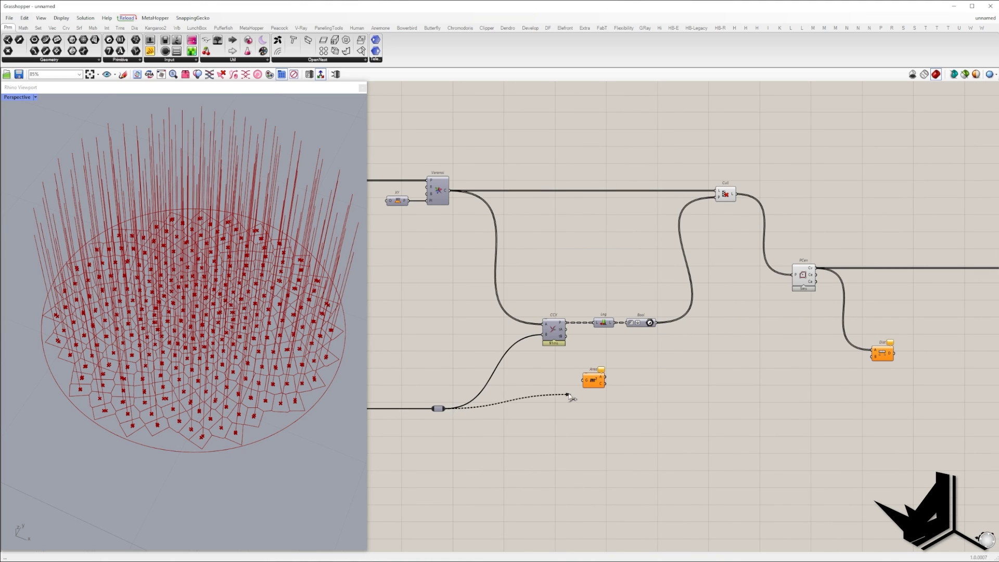
{"action": "left_click_drag", "start_coordinate": [605, 390], "coordinate": [672, 415]}
{"action": "left_click_drag", "start_coordinate": [890, 368], "coordinate": [873, 357]}
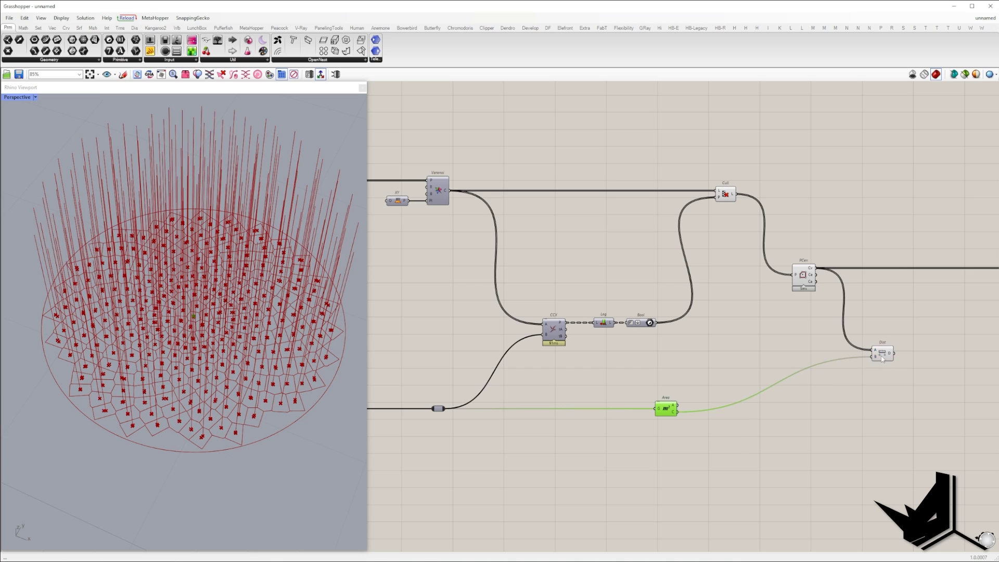
- Add a Remap Numbers component for the distances and use their Bounds as its source domain
{"action": "double_click", "coordinate": [647, 342]}
{"action": "type", "text": "remap"}
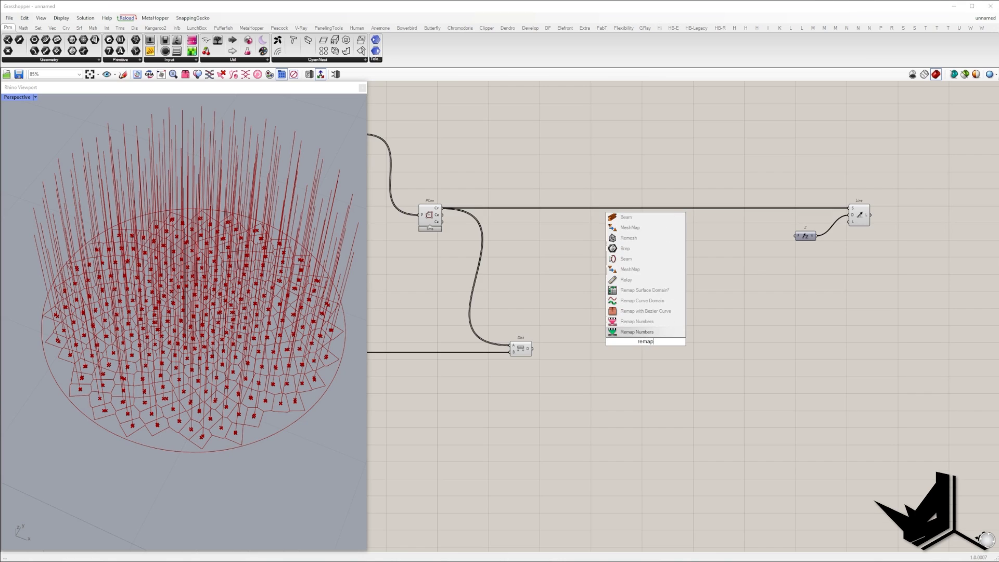
{"action": "left_click", "coordinate": [645, 333]}
{"action": "left_click_drag", "start_coordinate": [633, 334], "coordinate": [533, 348]}
{"action": "left_click_drag", "start_coordinate": [645, 348], "coordinate": [532, 350]}
{"action": "double_click", "coordinate": [626, 368]}
{"action": "type", "text": "bounds"}
{"action": "left_click", "coordinate": [626, 359]}
- Add a Construct Domain component and connect it as the target domain of Remap Numbers
{"action": "type", "text": "construct domain"}
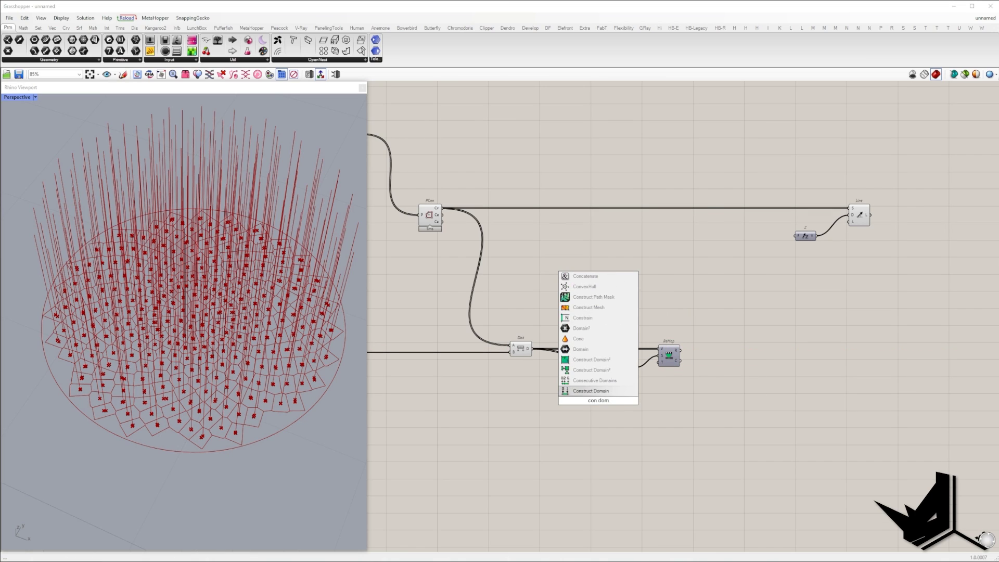
{"action": "left_click", "coordinate": [599, 390]}
{"action": "left_click_drag", "start_coordinate": [599, 400], "coordinate": [626, 400]}
{"action": "left_click_drag", "start_coordinate": [637, 400], "coordinate": [659, 362]}
- Add number sliders 0<0.05<0.100 and 0<0.30<1 and connect them as the domain's start and end
{"action": "double_click", "coordinate": [566, 417]}
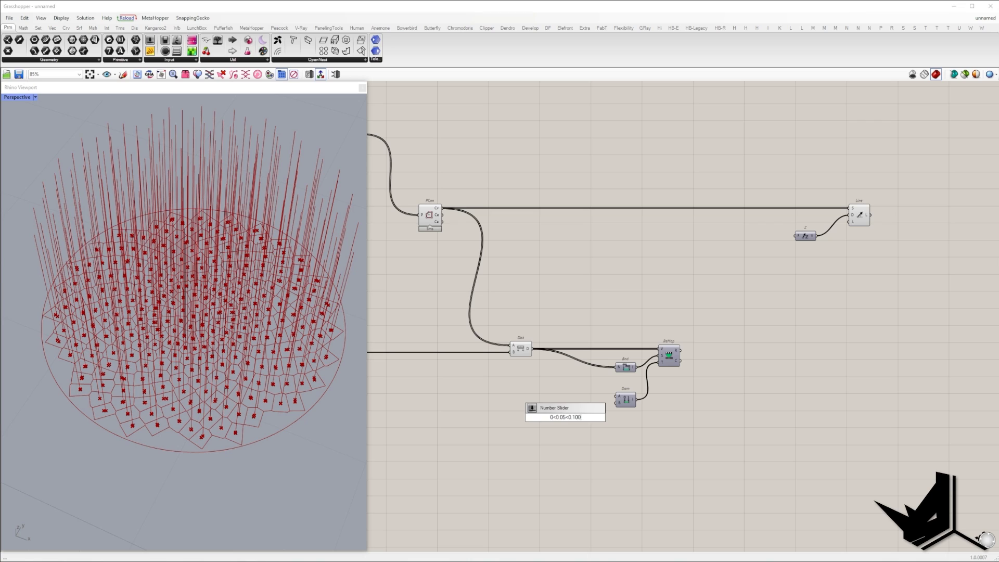
{"action": "key", "text": "Return"}
{"action": "double_click", "coordinate": [556, 430]}
{"action": "type", "text": "0<0.30<"}
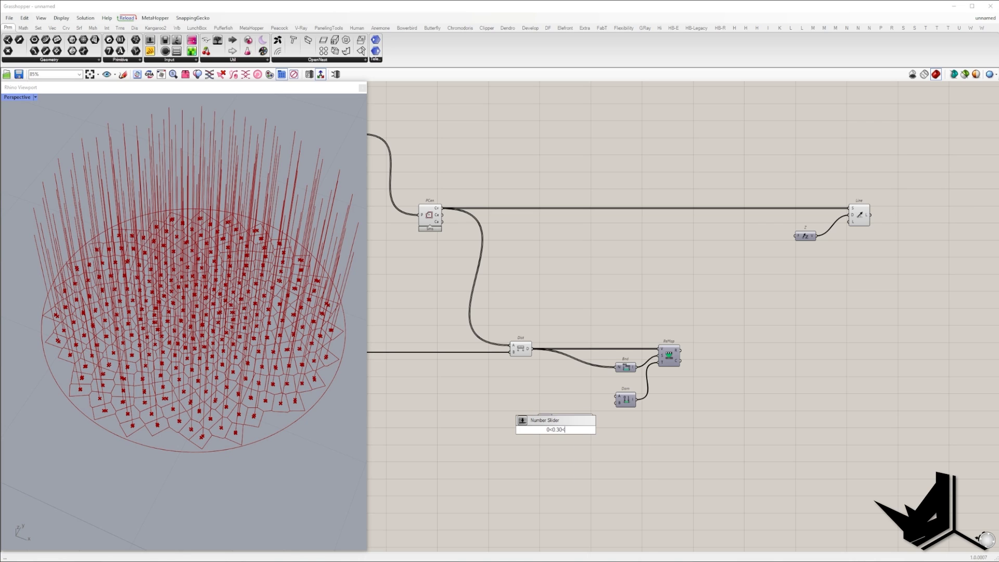
{"action": "type", "text": "1"}
{"action": "key", "text": "Return"}
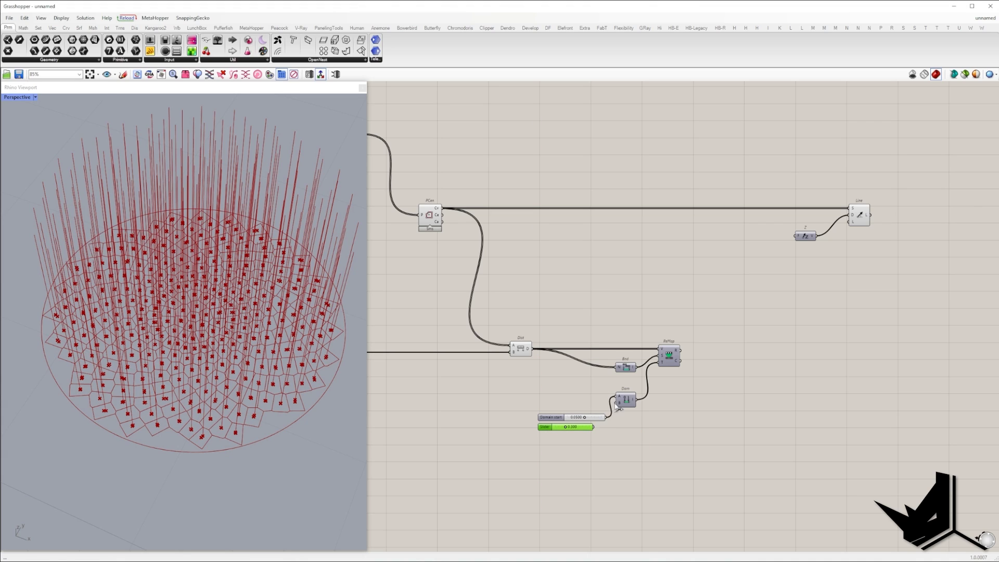
{"action": "left_click_drag", "start_coordinate": [616, 404], "coordinate": [593, 427]}
{"action": "left_click_drag", "start_coordinate": [626, 401], "coordinate": [637, 424]}
- Connect the remapped distances to the length input of Line SDL and inspect the resulting lines
{"action": "left_click_drag", "start_coordinate": [669, 356], "coordinate": [686, 357]}
{"action": "left_click", "coordinate": [741, 360]}
{"action": "right_click_drag", "start_coordinate": [741, 360], "coordinate": [670, 373]}
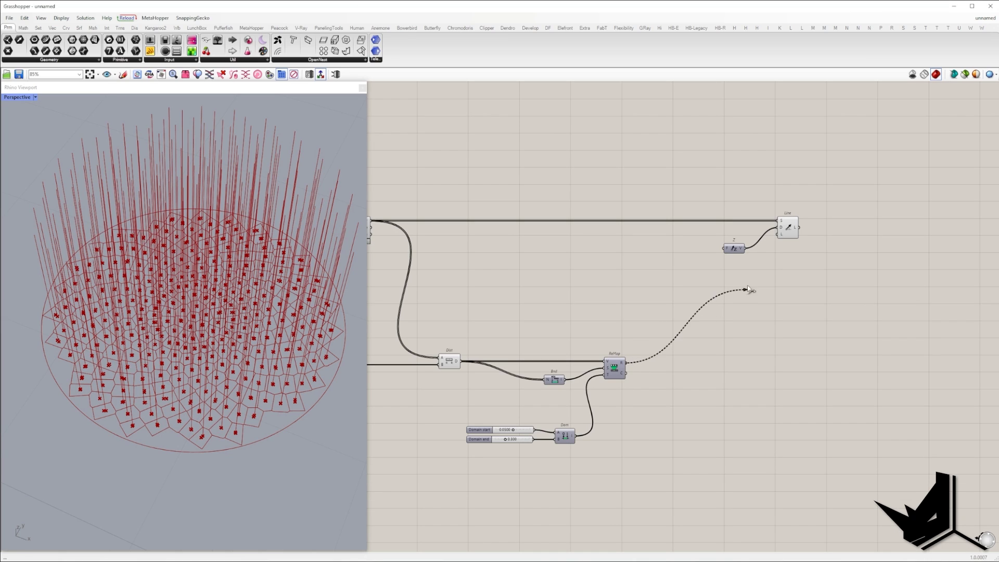
{"action": "left_click_drag", "start_coordinate": [748, 290], "coordinate": [779, 235]}
{"action": "left_click", "coordinate": [788, 228]}
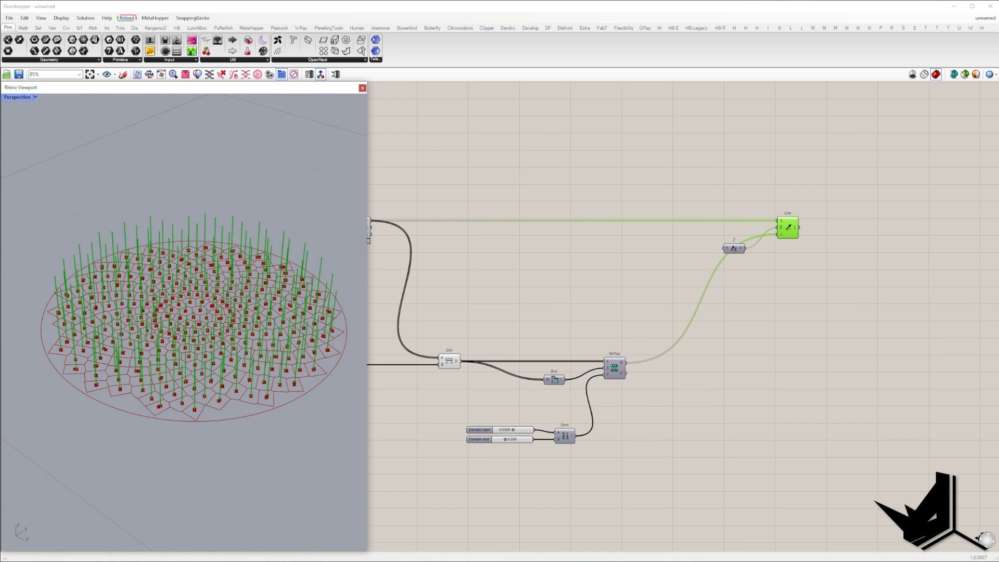
- Add an End Points component after Line SDL, connect the lines to it, and align it with the line component
{"action": "left_click", "coordinate": [752, 268]}
{"action": "scroll", "coordinate": [743, 254], "scroll_direction": "up", "scroll_amount": 2}
{"action": "right_click_drag", "start_coordinate": [742, 252], "coordinate": [642, 307]}
{"action": "scroll", "coordinate": [643, 307], "scroll_direction": "down", "scroll_amount": 1}
{"action": "double_click", "coordinate": [730, 264]}
{"action": "type", "text": "e"}
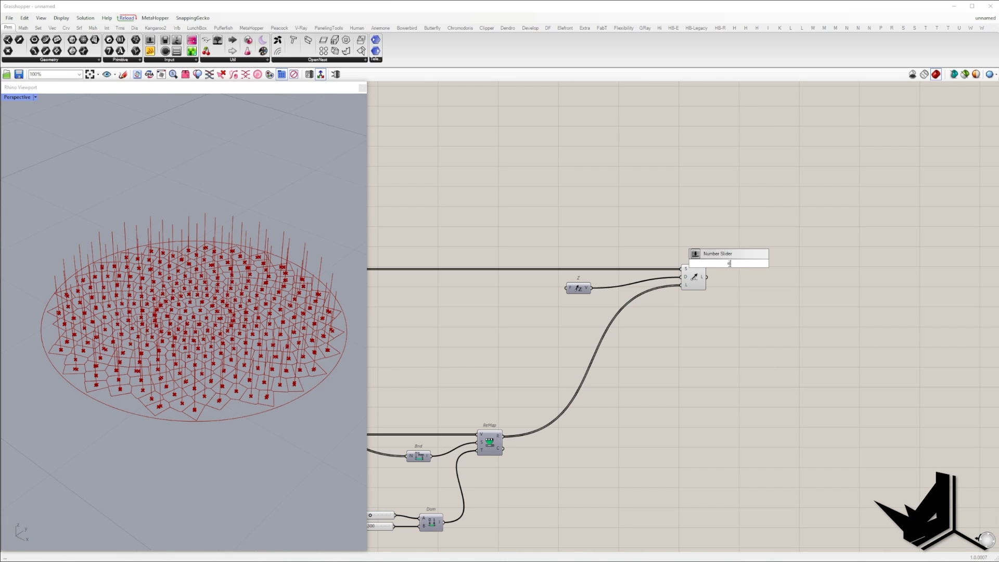
{"action": "type", "text": "nd"}
{"action": "key", "text": "Return"}
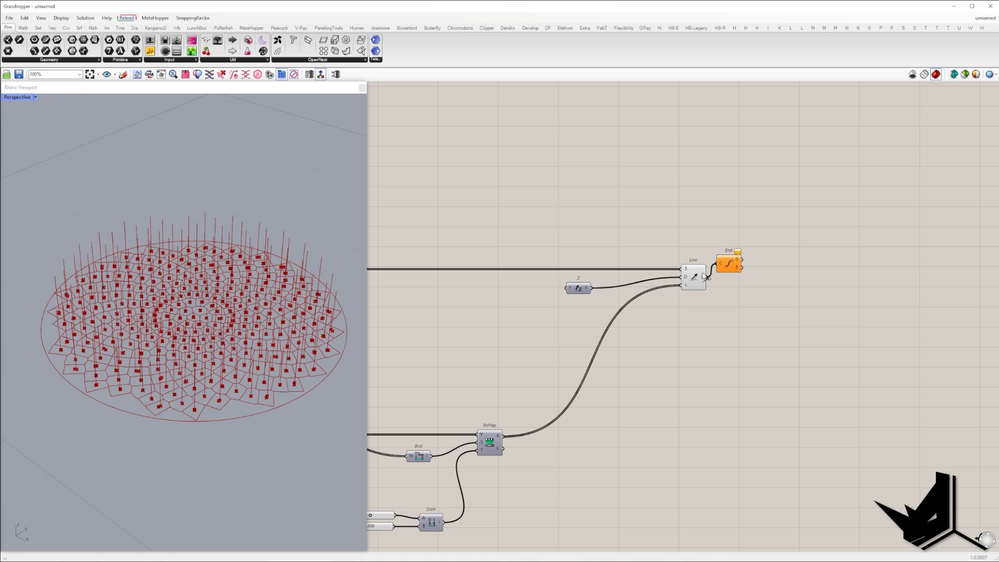
{"action": "left_click_drag", "start_coordinate": [703, 276], "coordinate": [705, 276]}
{"action": "left_click_drag", "start_coordinate": [727, 267], "coordinate": [769, 280]}
- Add a Merge component, connect the line start points to its first input, and raise the End Points component
{"action": "right_click_drag", "start_coordinate": [847, 284], "coordinate": [726, 285]}
{"action": "double_click", "coordinate": [734, 274]}
{"action": "type", "text": "mer"}
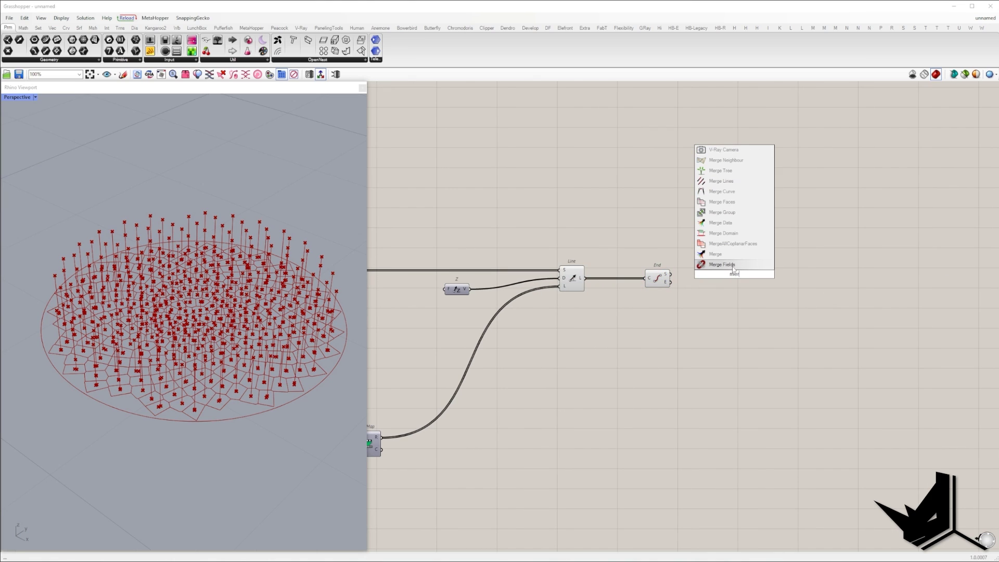
{"action": "left_click", "coordinate": [730, 264]}
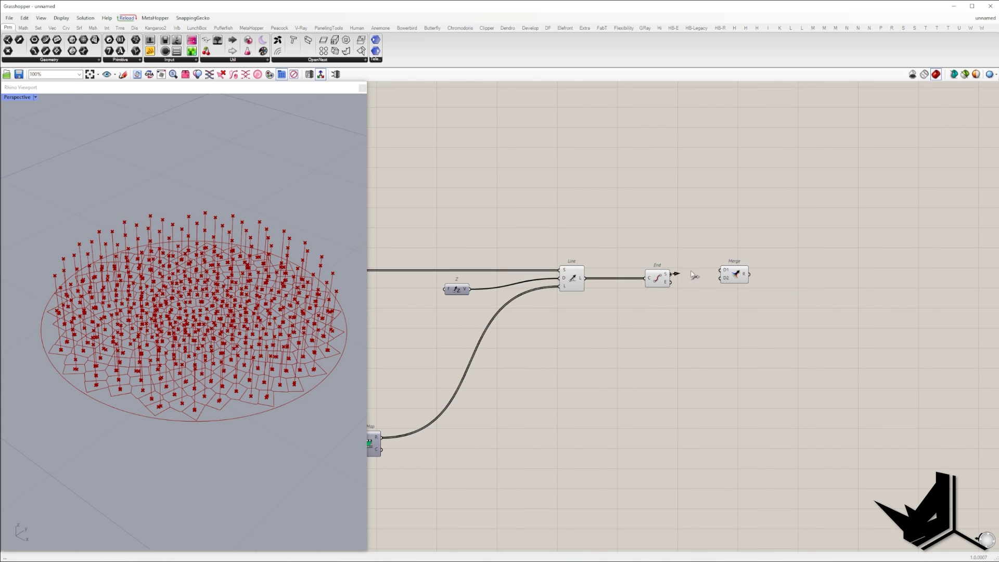
{"action": "left_click_drag", "start_coordinate": [658, 279], "coordinate": [647, 253]}
- Add a Curve Middle component, connect the lines to it, and connect its midpoints to Merge's second input
{"action": "double_click", "coordinate": [658, 302]}
{"action": "type", "text": "m"}
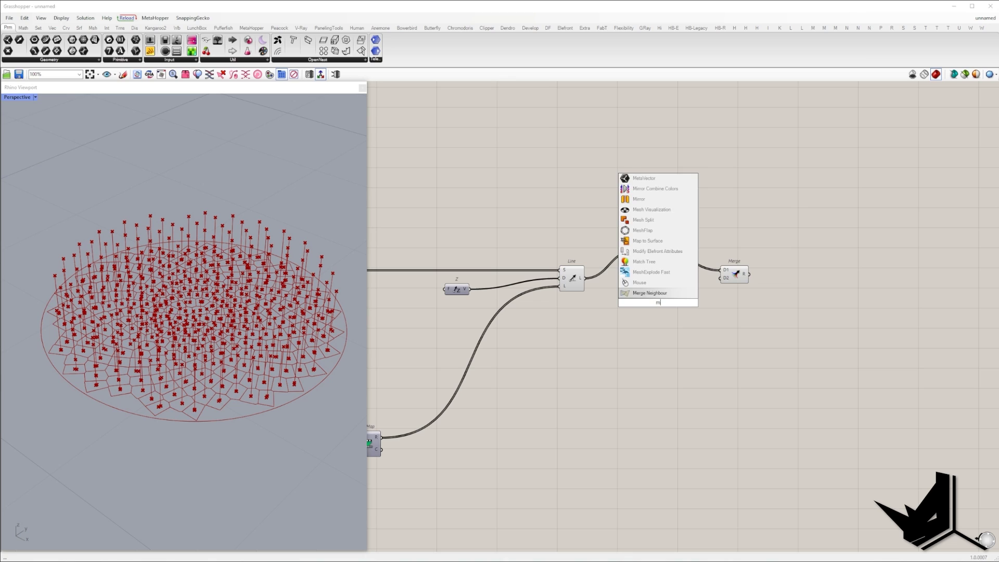
{"action": "type", "text": "id"}
{"action": "key", "text": "Return"}
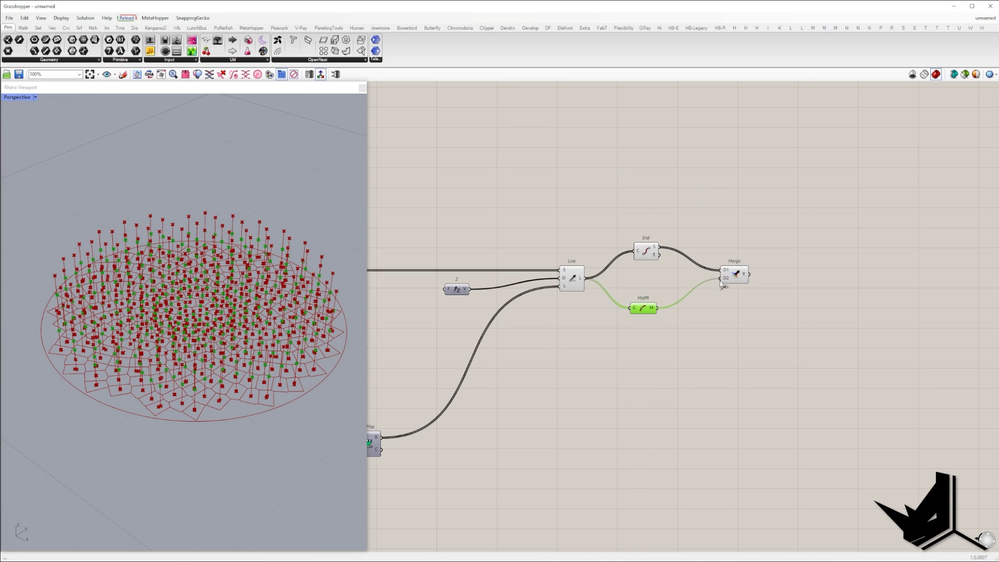
- Add a Vector 2Pt component, connecting the cell centres to A and the boundary's area centroid to B, and place it above Distance
{"action": "scroll", "coordinate": [591, 257], "scroll_direction": "down", "scroll_amount": 1}
{"action": "right_click_drag", "start_coordinate": [590, 257], "coordinate": [725, 260]}
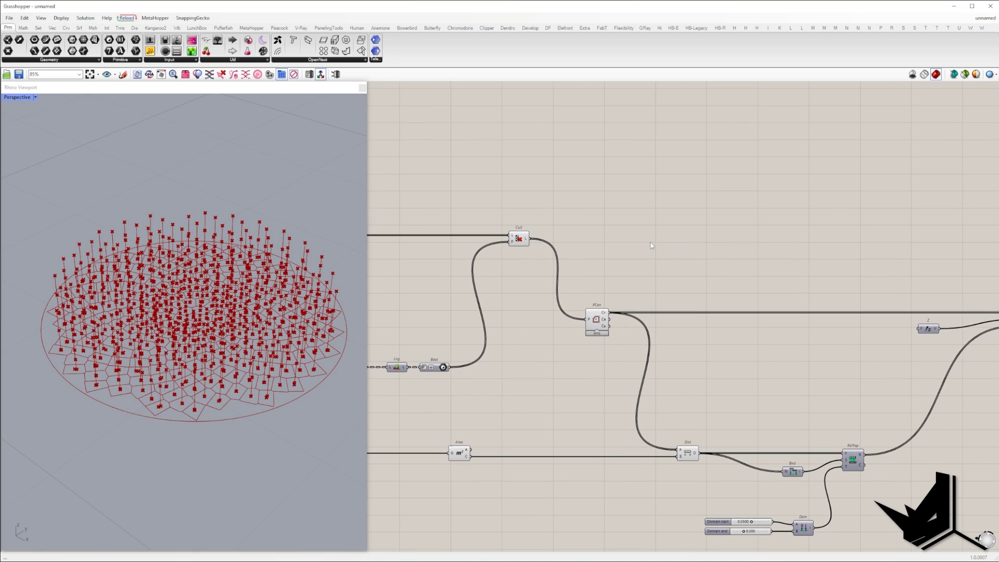
{"action": "double_click", "coordinate": [650, 242]}
{"action": "type", "text": "2 point ve"}
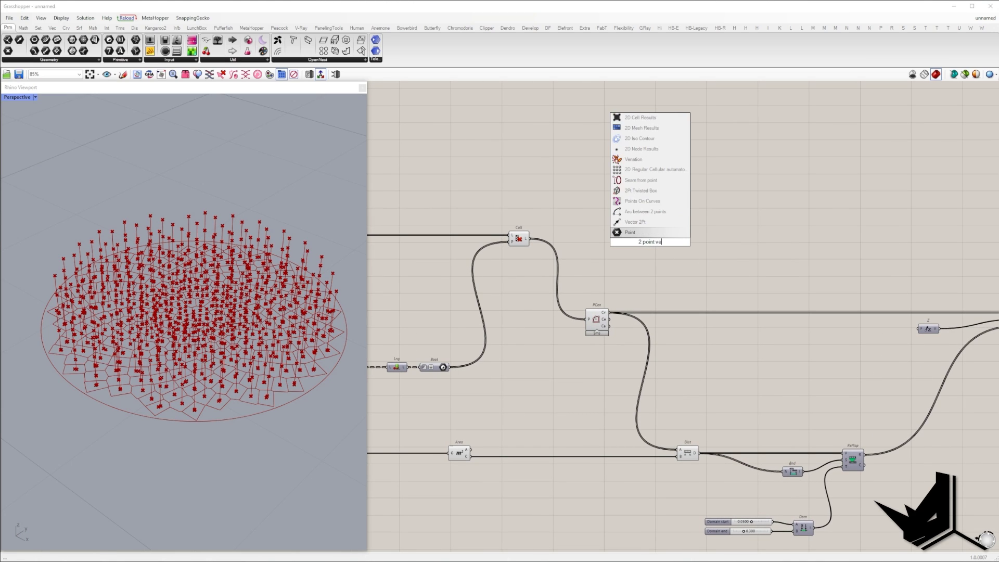
{"action": "left_click", "coordinate": [639, 223]}
{"action": "mouse_move", "coordinate": [666, 242]}
{"action": "left_mouse_down"}
{"action": "mouse_move", "coordinate": [716, 342]}
{"action": "mouse_move", "coordinate": [699, 339]}
{"action": "left_mouse_up"}
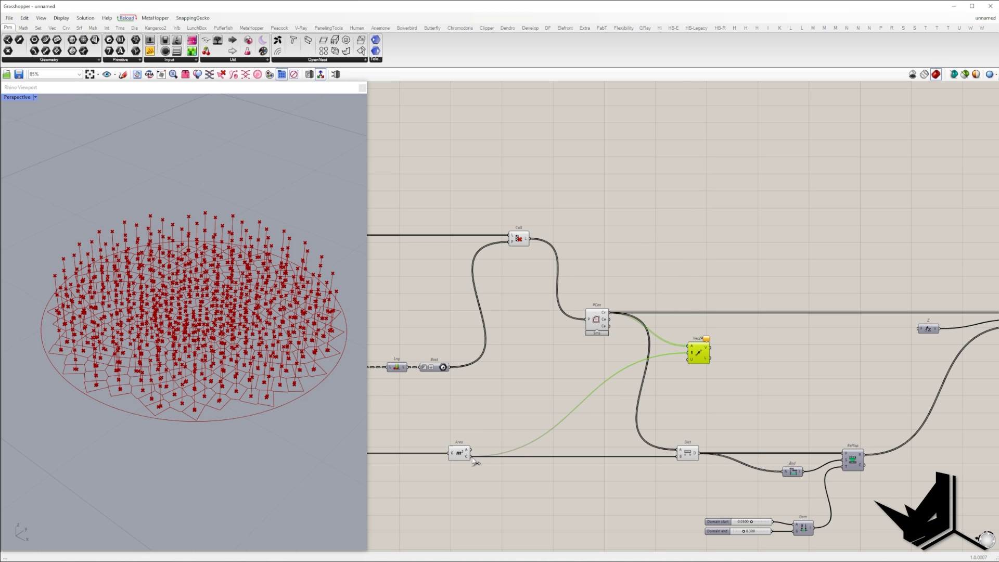
{"action": "left_click_drag", "start_coordinate": [701, 359], "coordinate": [696, 370]}
{"action": "right_click_drag", "start_coordinate": [694, 372], "coordinate": [644, 385]}
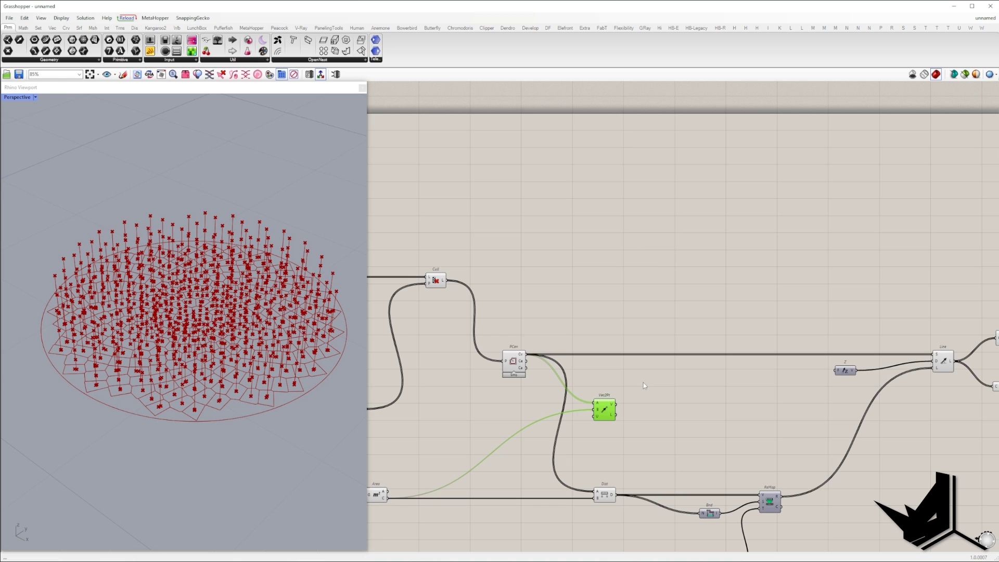
- Add Unit Z and Cross Product components, connecting the two-point vectors to A and the Z vector to B
{"action": "left_click", "coordinate": [642, 320]}
{"action": "right_click_drag", "start_coordinate": [657, 307], "coordinate": [565, 302]}
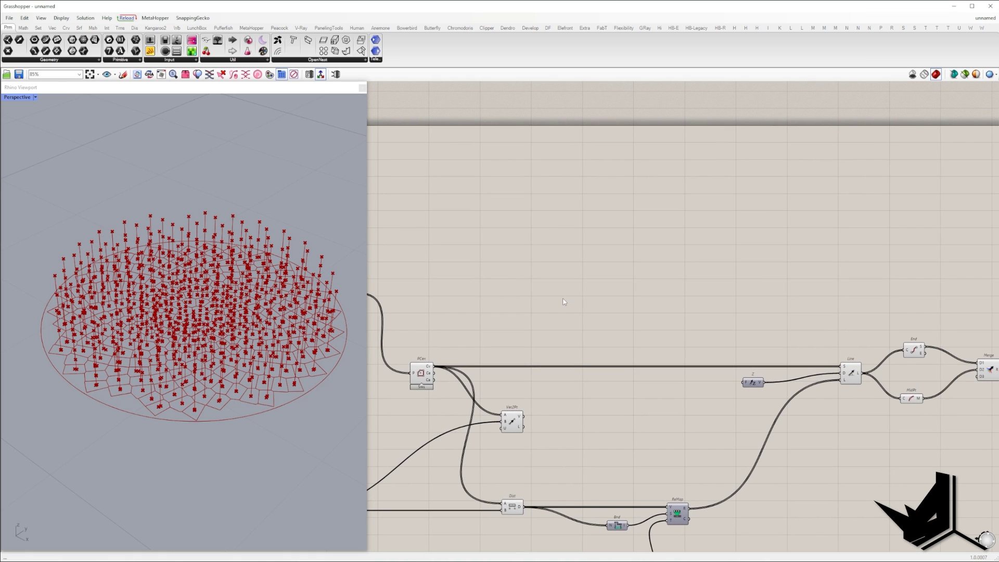
{"action": "right_click", "coordinate": [565, 302]}
{"action": "left_click", "coordinate": [571, 288]}
{"action": "double_click", "coordinate": [623, 296]}
{"action": "type", "text": "cros"}
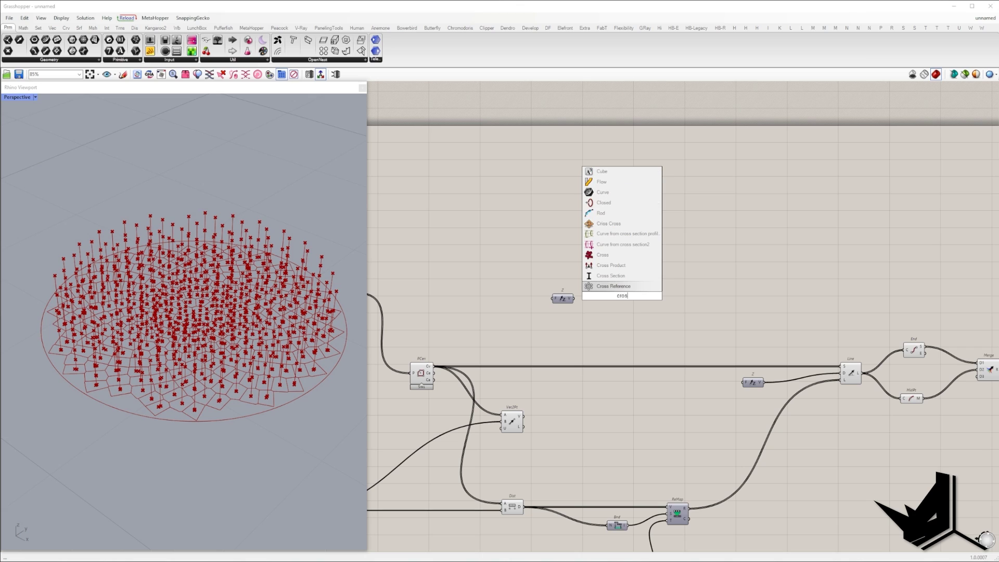
{"action": "left_click", "coordinate": [618, 267]}
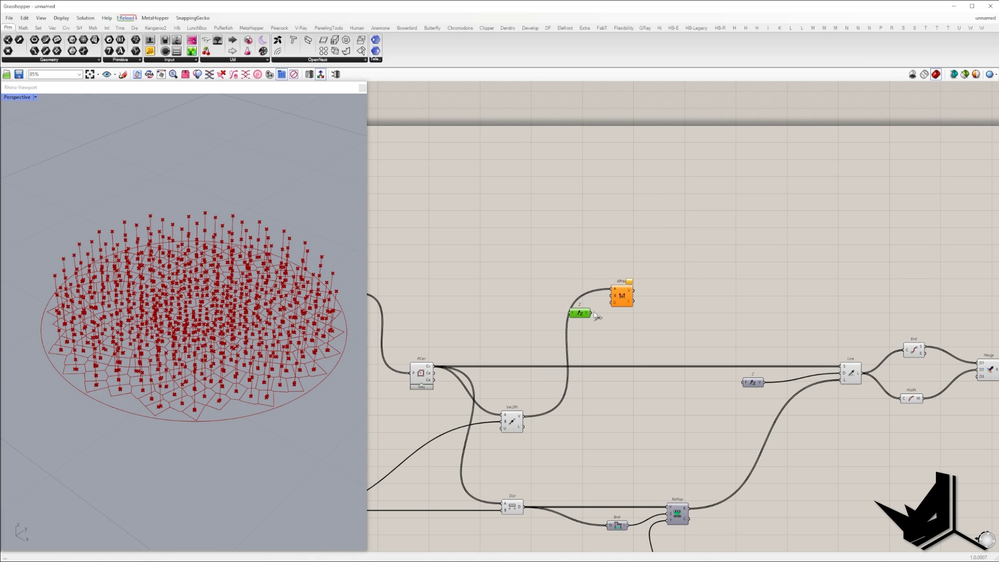
{"action": "left_click_drag", "start_coordinate": [580, 315], "coordinate": [593, 316]}
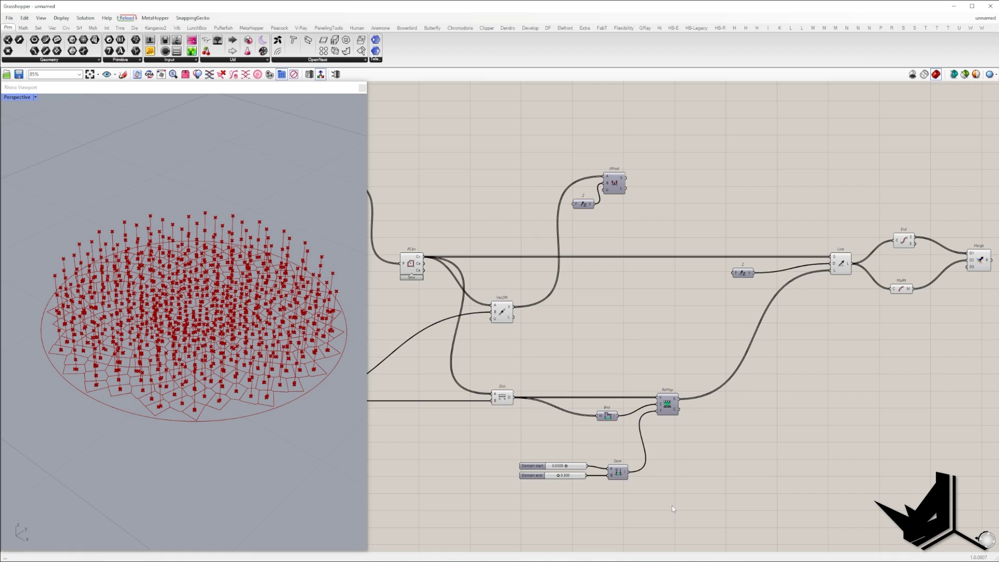
- Duplicate the Remap, Bounds and Domain group with its sliders, and set the copy's domain start to 0 and end to 0.200
{"action": "left_click_drag", "start_coordinate": [678, 372], "coordinate": [564, 514]}
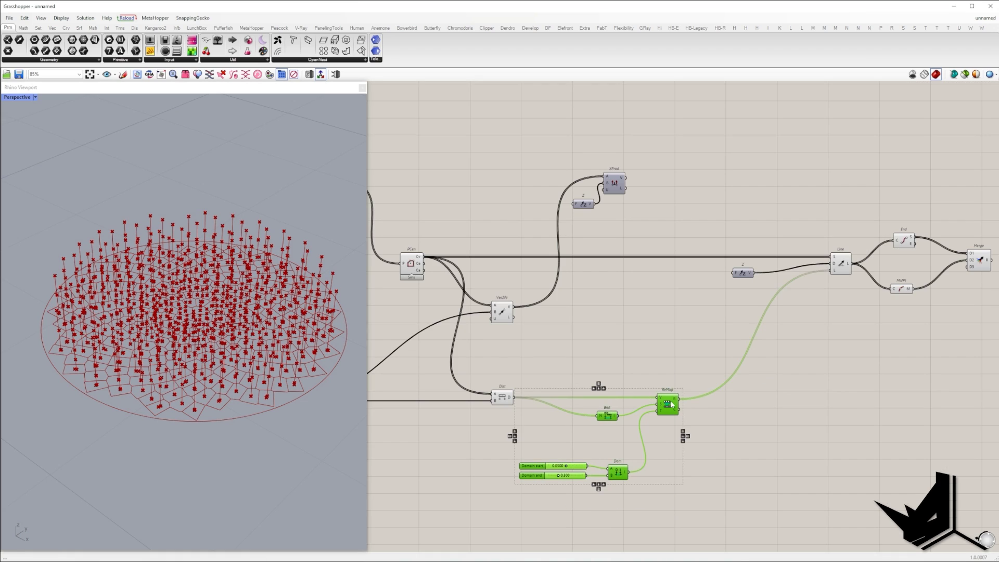
{"action": "left_click_drag", "start_coordinate": [668, 403], "coordinate": [688, 294], "text": "alt"}
{"action": "left_click", "coordinate": [666, 270]}
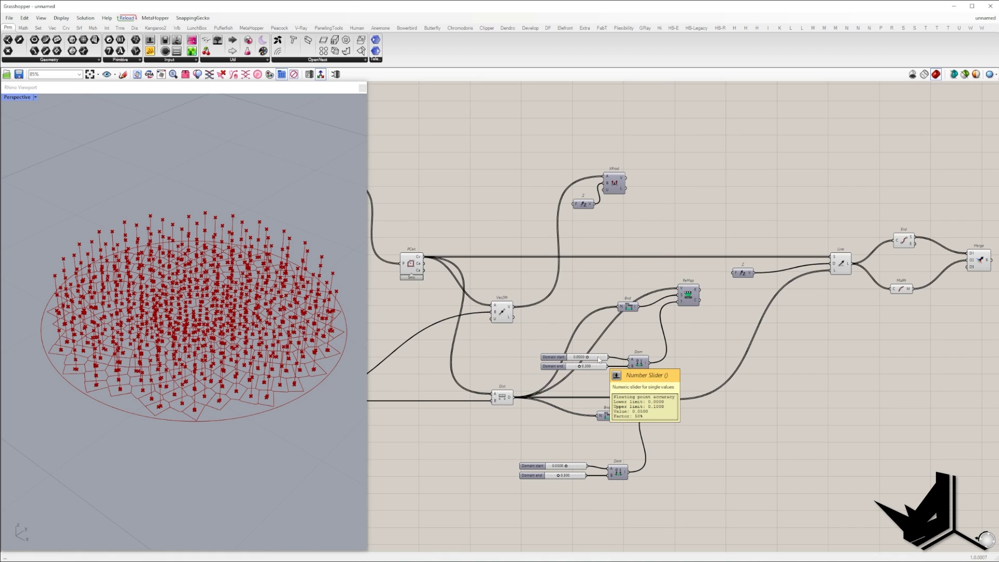
{"action": "scroll", "coordinate": [598, 358], "scroll_direction": "up", "scroll_amount": 3}
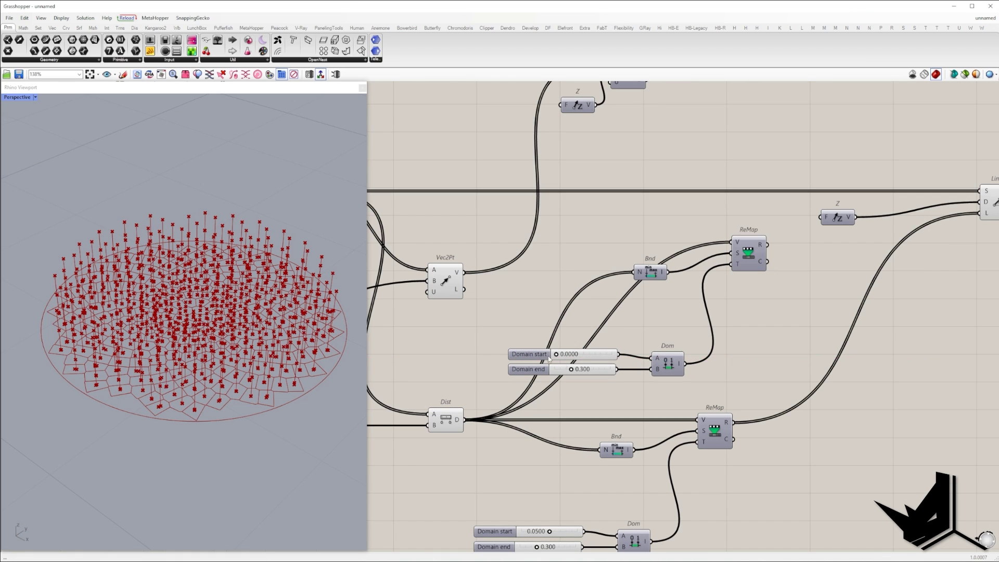
{"action": "type", "text": "2"}
{"action": "key", "text": "Return"}
- Add an Amplitude component and connect the cross-product vectors and the duplicated remap's values to it
{"action": "scroll", "coordinate": [653, 293], "scroll_direction": "down", "scroll_amount": 3}
{"action": "right_click_drag", "start_coordinate": [653, 290], "coordinate": [545, 332]}
{"action": "double_click", "coordinate": [579, 240]}
{"action": "type", "text": "amplit"}
{"action": "key", "text": "Return"}
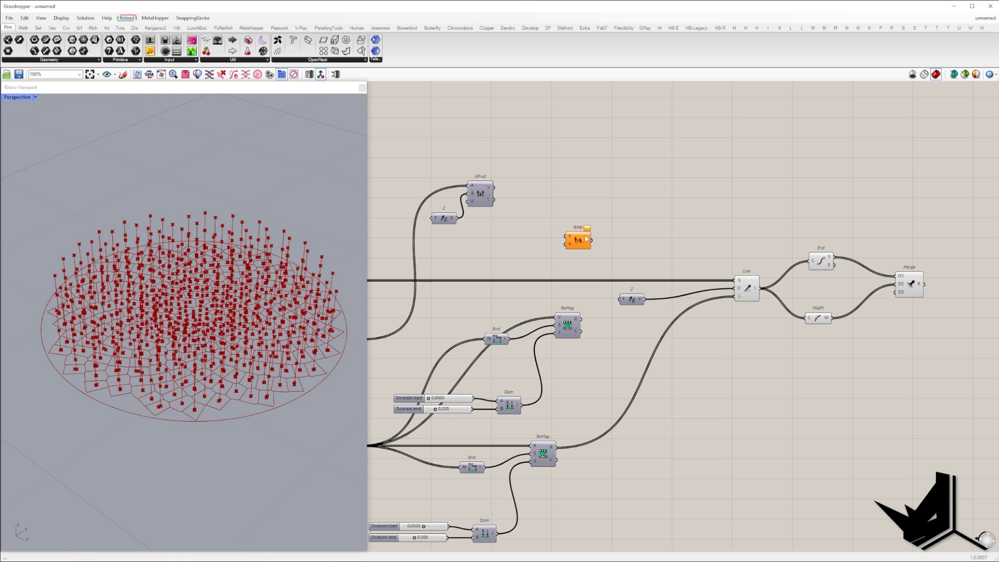
{"action": "left_click_drag", "start_coordinate": [577, 241], "coordinate": [615, 201]}
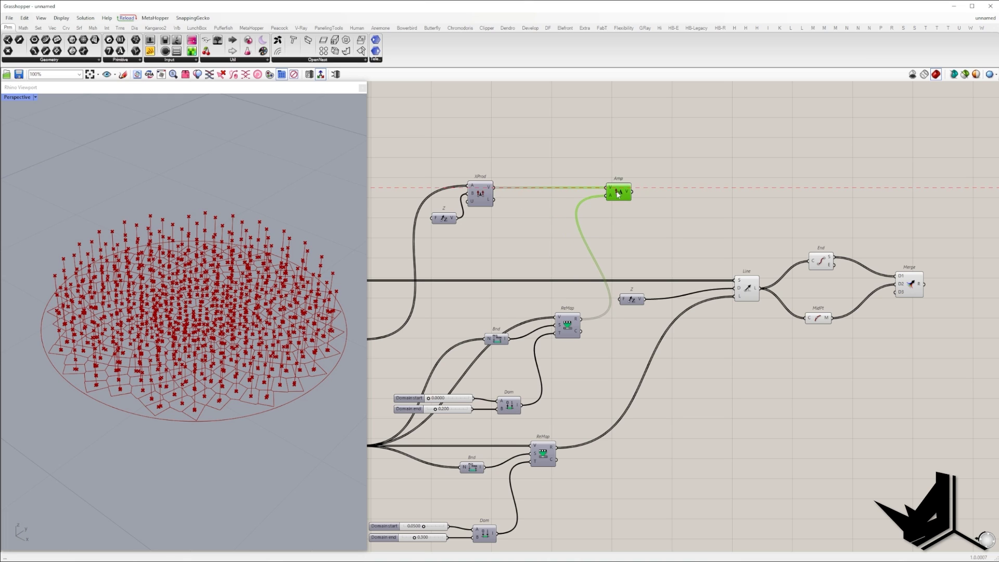
- Add a Move component that moves the line end points by the amplitude vectors, and connect its geometry to Merge's third input
{"action": "right_click_drag", "start_coordinate": [616, 201], "coordinate": [528, 217]}
{"action": "double_click", "coordinate": [640, 219]}
{"action": "type", "text": "move"}
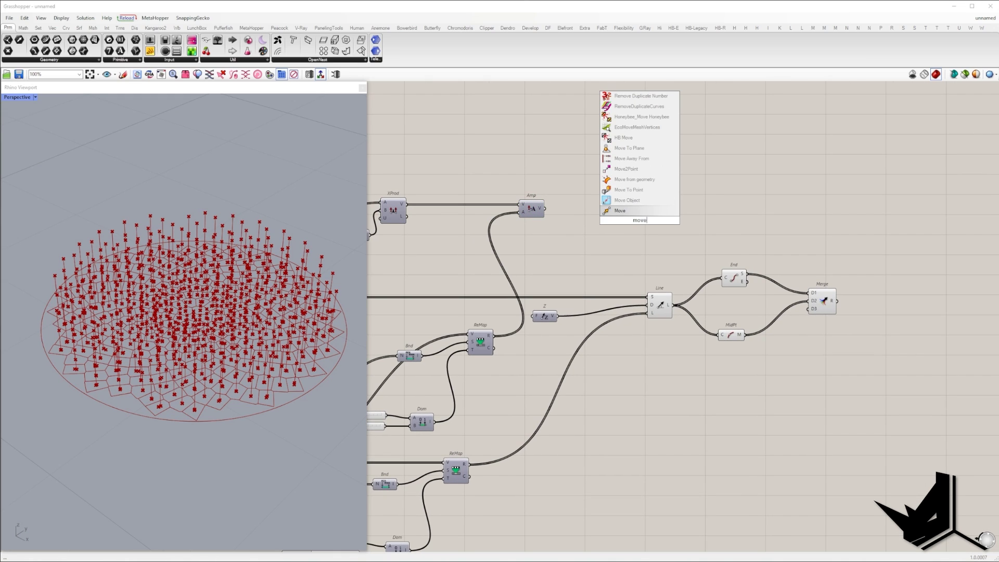
{"action": "key", "text": "Return"}
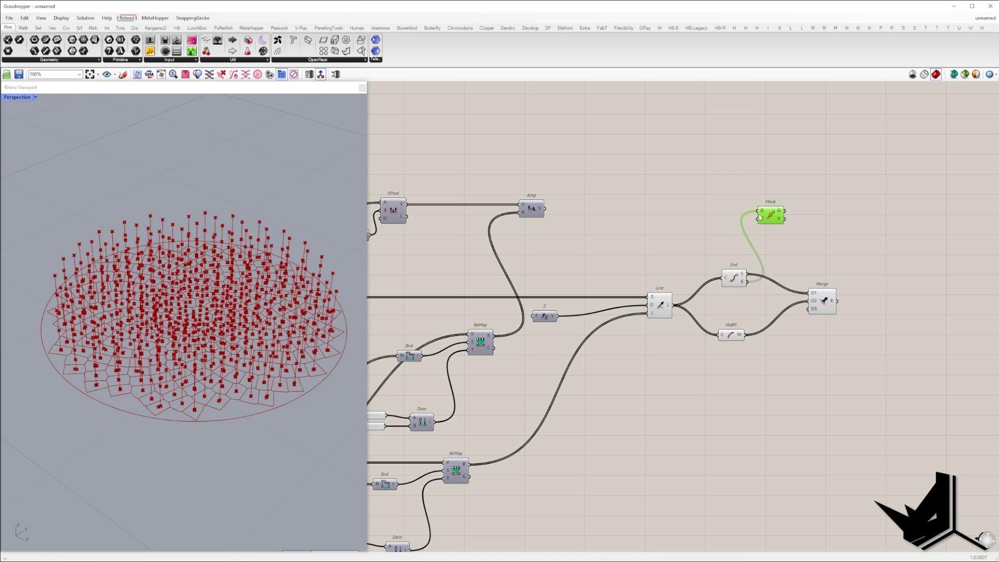
{"action": "left_click_drag", "start_coordinate": [773, 214], "coordinate": [766, 204]}
{"action": "left_click_drag", "start_coordinate": [802, 287], "coordinate": [808, 309]}
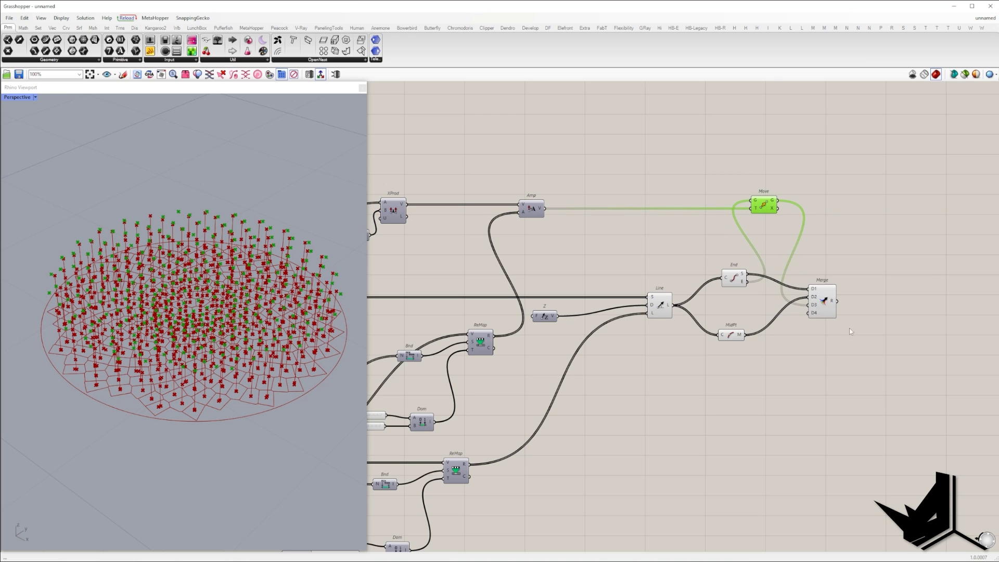
- Graft the D1, D2 and D3 inputs of the Merge component
{"action": "right_click_drag", "start_coordinate": [850, 328], "coordinate": [699, 340]}
{"action": "scroll", "coordinate": [699, 341], "scroll_direction": "up", "scroll_amount": 2}
{"action": "left_click_drag", "start_coordinate": [667, 312], "coordinate": [695, 314]}
{"action": "right_click", "coordinate": [683, 291]}
{"action": "left_click", "coordinate": [698, 372]}
{"action": "right_click", "coordinate": [683, 301]}
{"action": "left_click", "coordinate": [703, 365]}
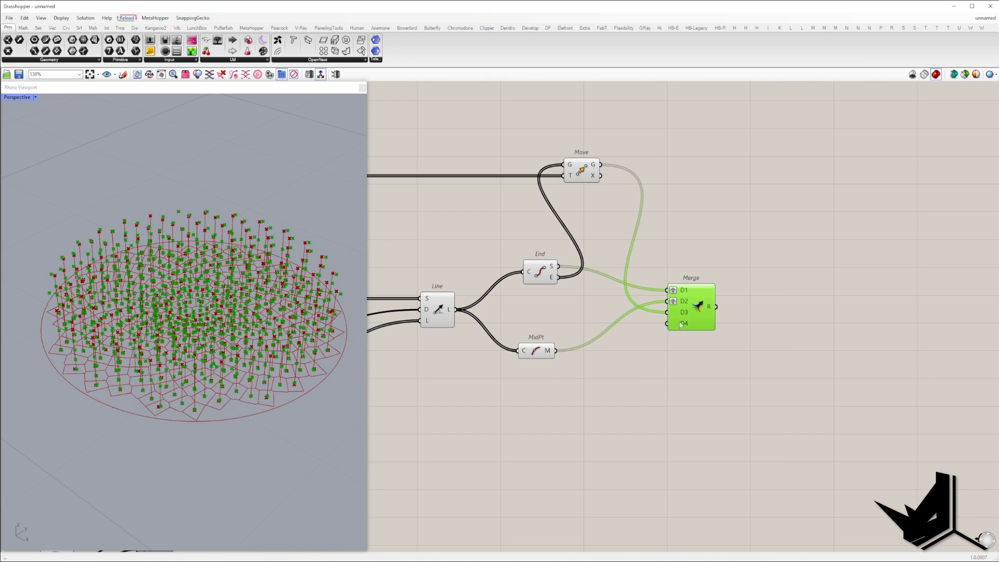
{"action": "right_click", "coordinate": [680, 314]}
{"action": "left_click", "coordinate": [702, 382]}
- Add a Nurbs Curve component, connect the merged points to its vertices input, and align it with Merge
{"action": "right_click_drag", "start_coordinate": [697, 307], "coordinate": [632, 324]}
{"action": "double_click", "coordinate": [700, 286]}
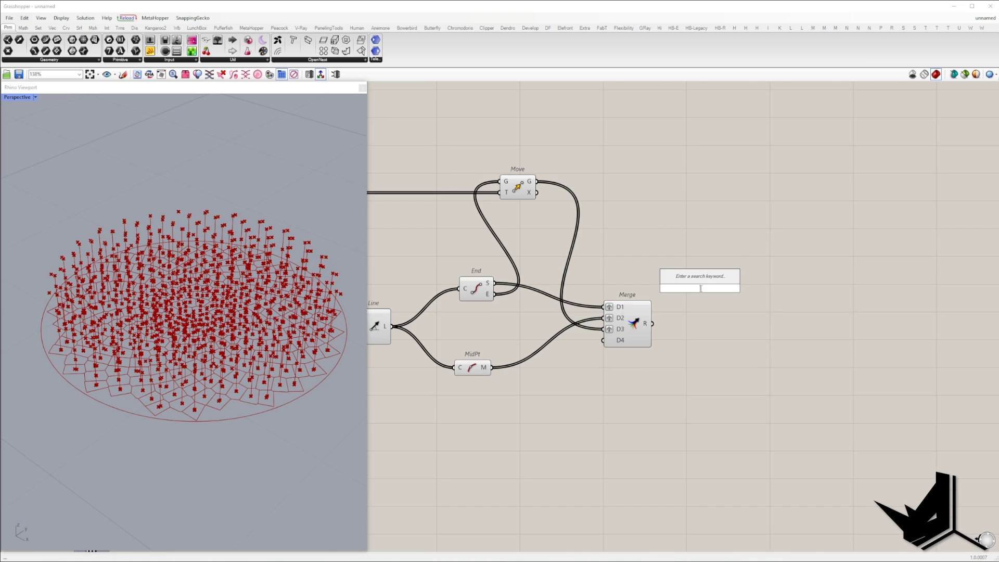
{"action": "type", "text": "nurbs"}
{"action": "left_click", "coordinate": [716, 279]}
{"action": "left_click_drag", "start_coordinate": [652, 324], "coordinate": [684, 278]}
{"action": "left_click_drag", "start_coordinate": [714, 301], "coordinate": [797, 348]}
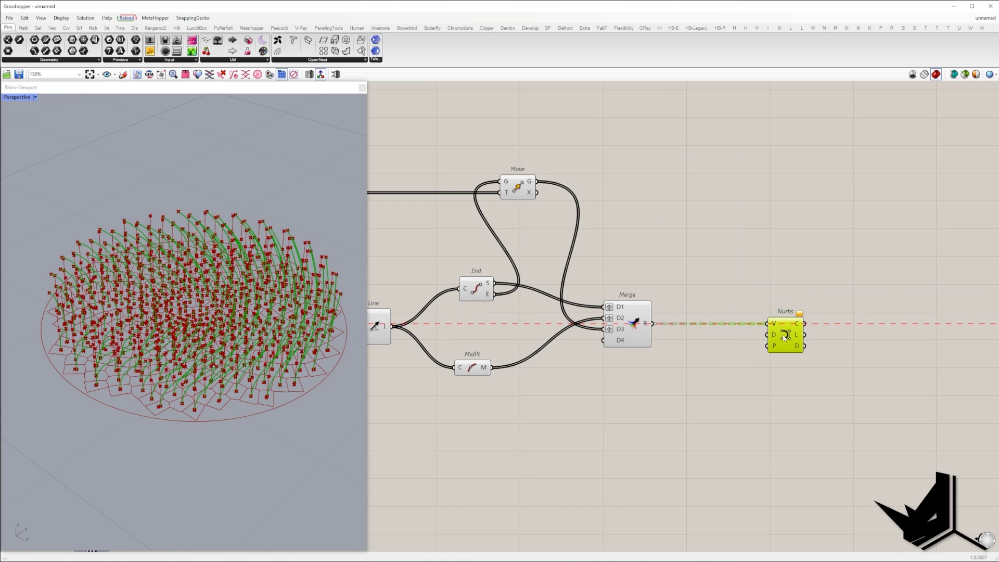
- Add a panel with the value 2 and connect it to the Nurbs Curve's degree input
{"action": "double_click", "coordinate": [688, 359]}
{"action": "type", "text": "2"}
{"action": "key", "text": "Return"}
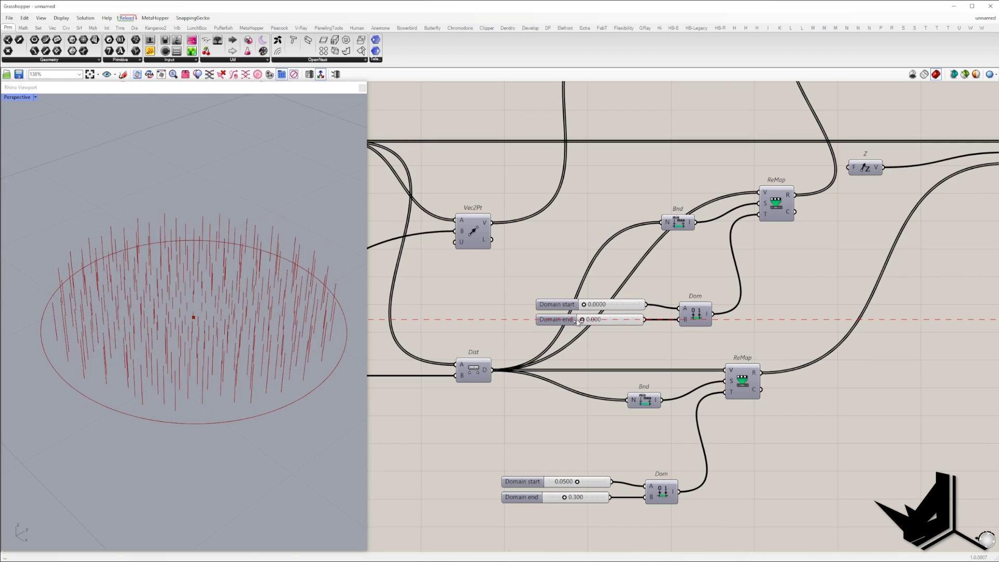
- Adjust the Domain end sliders of both remap groups to tune the bend and height of the curves
{"action": "left_click_drag", "start_coordinate": [579, 321], "coordinate": [609, 319]}
{"action": "scroll", "coordinate": [599, 312], "scroll_direction": "down", "scroll_amount": 1}
{"action": "left_click_drag", "start_coordinate": [565, 497], "coordinate": [577, 497]}
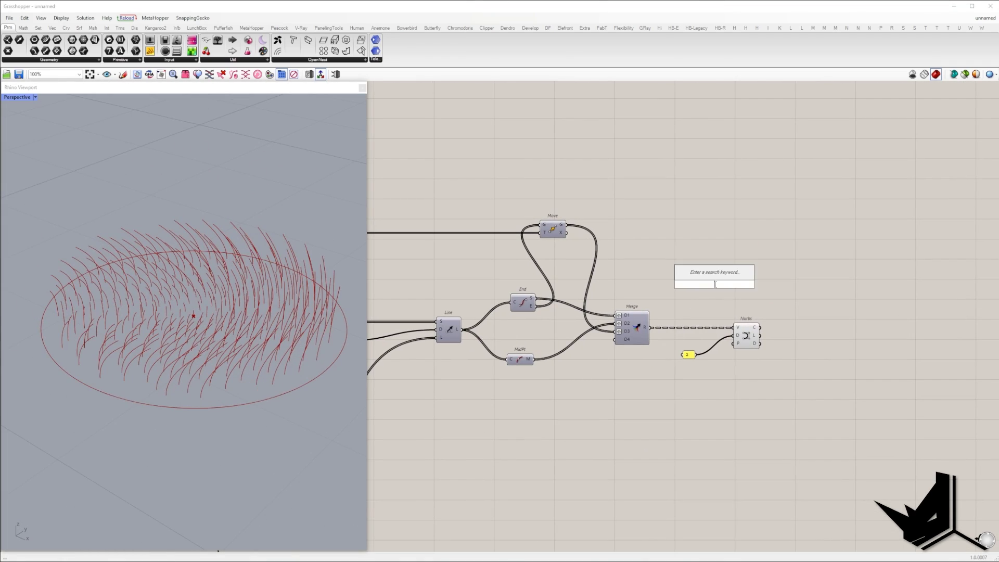
- Add a Divide Curve component, connect the NURBS curves to it, and place it after Nurbs Curve
{"action": "type", "text": "divide"}
{"action": "left_click", "coordinate": [708, 234]}
{"action": "left_click_drag", "start_coordinate": [701, 275], "coordinate": [760, 327]}
{"action": "left_click_drag", "start_coordinate": [714, 283], "coordinate": [931, 336]}
- Add a Count number slider set to 10, connect it to Divide Curve's count input, and place it below
{"action": "double_click", "coordinate": [865, 357]}
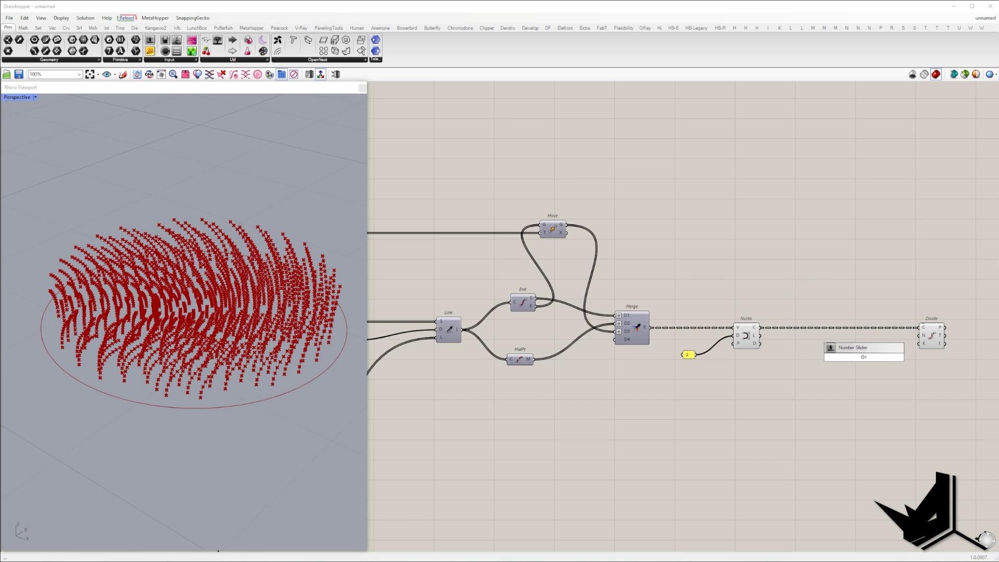
{"action": "key", "text": "Return"}
{"action": "left_click", "coordinate": [928, 338]}
{"action": "right_click_drag", "start_coordinate": [661, 305], "coordinate": [437, 331]}
{"action": "left_click_drag", "start_coordinate": [616, 383], "coordinate": [590, 421]}
- Add an XY Plane component, connect the division points as origins, and place it above Divide Curve
{"action": "double_click", "coordinate": [753, 321]}
{"action": "type", "text": "xy"}
{"action": "key", "text": "Return"}
{"action": "left_click_drag", "start_coordinate": [721, 353], "coordinate": [824, 236]}
- Add an Orient component after the XY Plane and connect the division-point planes as its target planes
{"action": "double_click", "coordinate": [867, 176]}
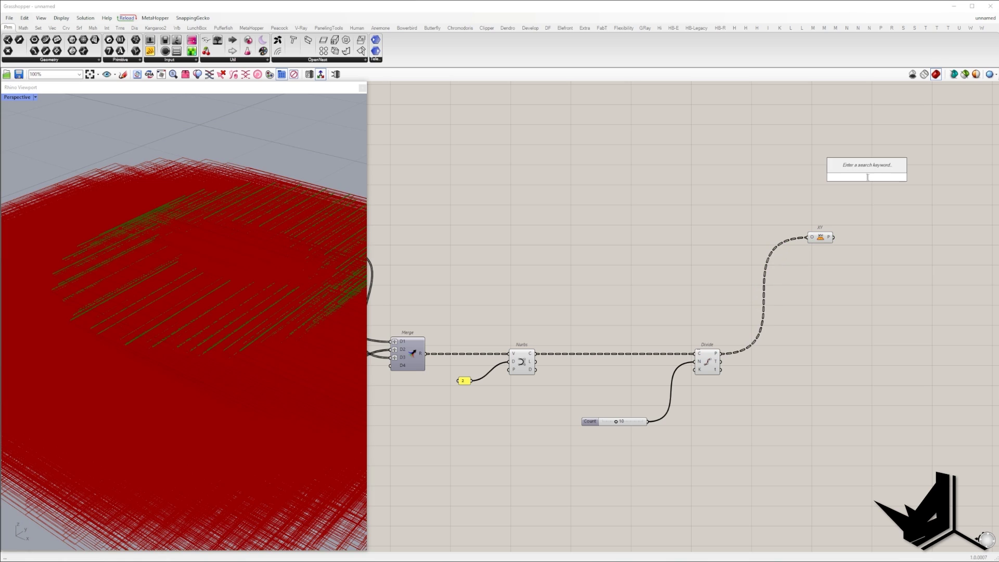
{"action": "type", "text": "orient"}
{"action": "key", "text": "Return"}
{"action": "left_click_drag", "start_coordinate": [854, 185], "coordinate": [909, 159]}
- Add a Graft Tree component, connect the culled Voronoi cells to it, and feed the grafted cells into Orient's geometry input
{"action": "scroll", "coordinate": [840, 332], "scroll_direction": "down", "scroll_amount": 5}
{"action": "scroll", "coordinate": [840, 332], "scroll_direction": "down", "scroll_amount": 3}
{"action": "scroll", "coordinate": [516, 320], "scroll_direction": "up", "scroll_amount": 6}
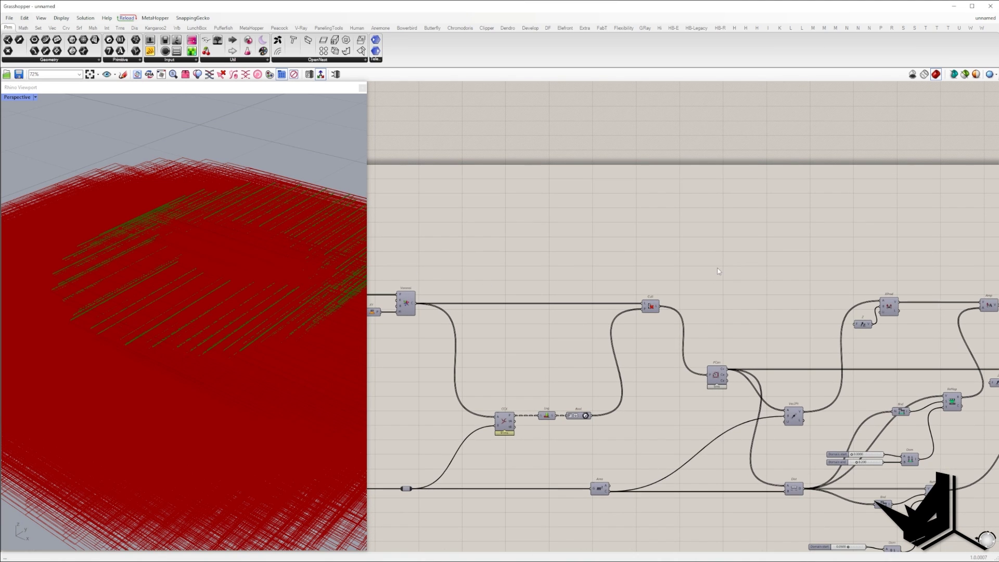
{"action": "double_click", "coordinate": [718, 265]}
{"action": "type", "text": "graft"}
{"action": "key", "text": "Return"}
{"action": "left_click_drag", "start_coordinate": [709, 266], "coordinate": [908, 278]}
- Add another XY Plane component, connect the Polygon Center points as its origins, and move it towards Orient
{"action": "scroll", "coordinate": [624, 284], "scroll_direction": "down", "scroll_amount": 6}
{"action": "scroll", "coordinate": [935, 260], "scroll_direction": "up", "scroll_amount": 5}
{"action": "double_click", "coordinate": [831, 295]}
{"action": "type", "text": "xy"}
{"action": "key", "text": "Return"}
{"action": "scroll", "coordinate": [861, 304], "scroll_direction": "down", "scroll_amount": 5}
{"action": "left_click_drag", "start_coordinate": [854, 301], "coordinate": [620, 333]}
{"action": "scroll", "coordinate": [639, 337], "scroll_direction": "up", "scroll_amount": 5}
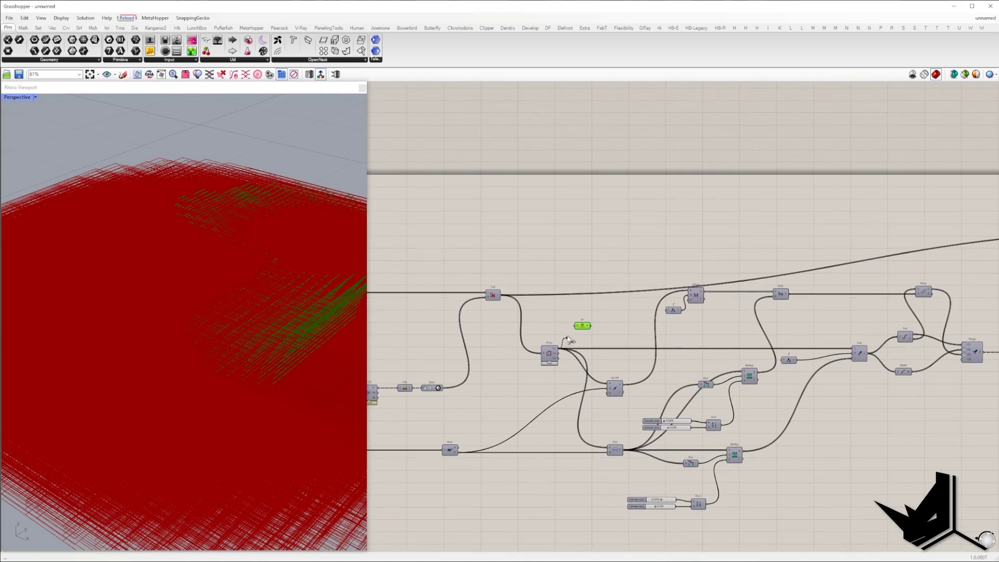
{"action": "scroll", "coordinate": [542, 328], "scroll_direction": "down", "scroll_amount": 5}
{"action": "left_click_drag", "start_coordinate": [560, 345], "coordinate": [812, 294]}
- Align the cell-centre XY Plane below Graft, use it as Orient's source plane, and graft its plane output
{"action": "scroll", "coordinate": [851, 283], "scroll_direction": "up", "scroll_amount": 8}
{"action": "left_click_drag", "start_coordinate": [607, 343], "coordinate": [583, 361]}
{"action": "right_click", "coordinate": [595, 362]}
{"action": "left_click", "coordinate": [615, 403]}
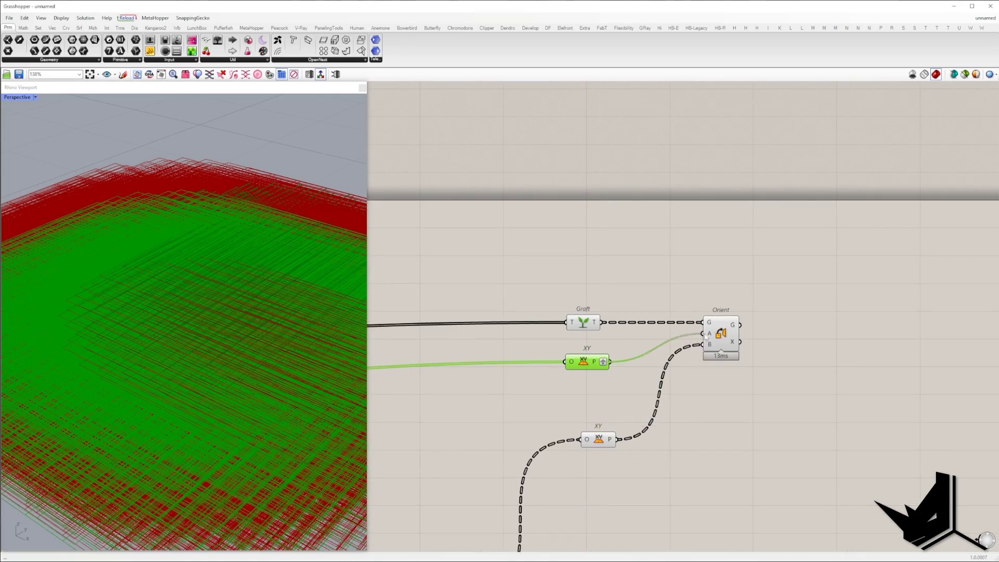
- Hide the preview of the Graft and both XY Plane components and inspect the oriented cells
{"action": "left_click_drag", "start_coordinate": [632, 464], "coordinate": [555, 252]}
{"action": "key", "text": "ctrl+q"}
{"action": "scroll", "coordinate": [208, 312], "scroll_direction": "up", "scroll_amount": 3}
{"action": "right_click_drag", "start_coordinate": [208, 338], "coordinate": [286, 323]}
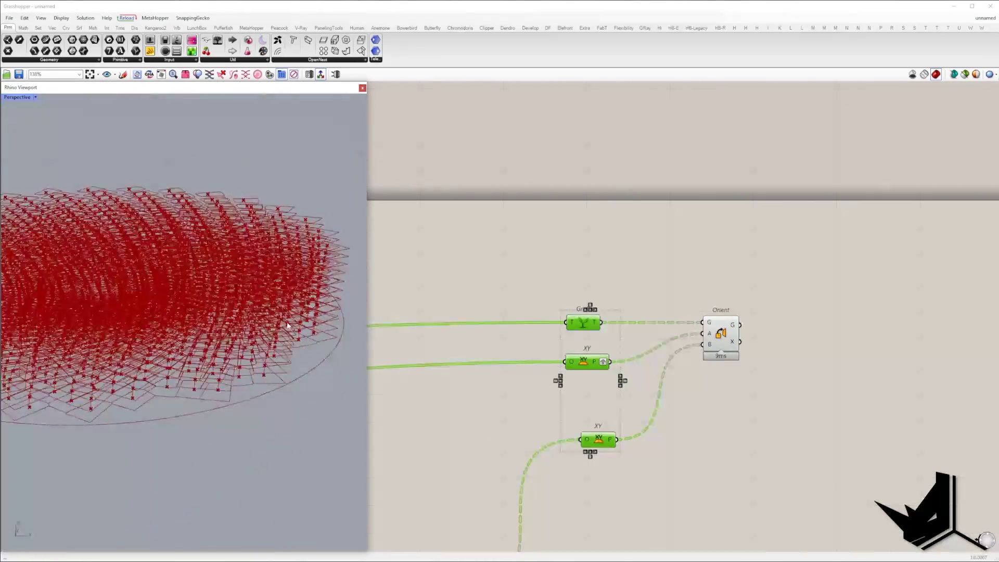
- Add a Scale component, connect the oriented cells to its geometry input, and place it after Orient
{"action": "scroll", "coordinate": [286, 323], "scroll_direction": "down", "scroll_amount": 3}
{"action": "left_click", "coordinate": [854, 296]}
{"action": "right_click_drag", "start_coordinate": [871, 299], "coordinate": [697, 266]}
{"action": "double_click", "coordinate": [697, 266]}
{"action": "type", "text": "sca"}
{"action": "left_click", "coordinate": [687, 257]}
{"action": "left_click_drag", "start_coordinate": [705, 273], "coordinate": [910, 304]}
- Add a Polygon Center component for the oriented cells and connect its Cv centres to Scale's centre input
{"action": "double_click", "coordinate": [635, 357]}
{"action": "type", "text": "pce"}
{"action": "left_click", "coordinate": [630, 328]}
{"action": "left_click_drag", "start_coordinate": [657, 346], "coordinate": [891, 302]}
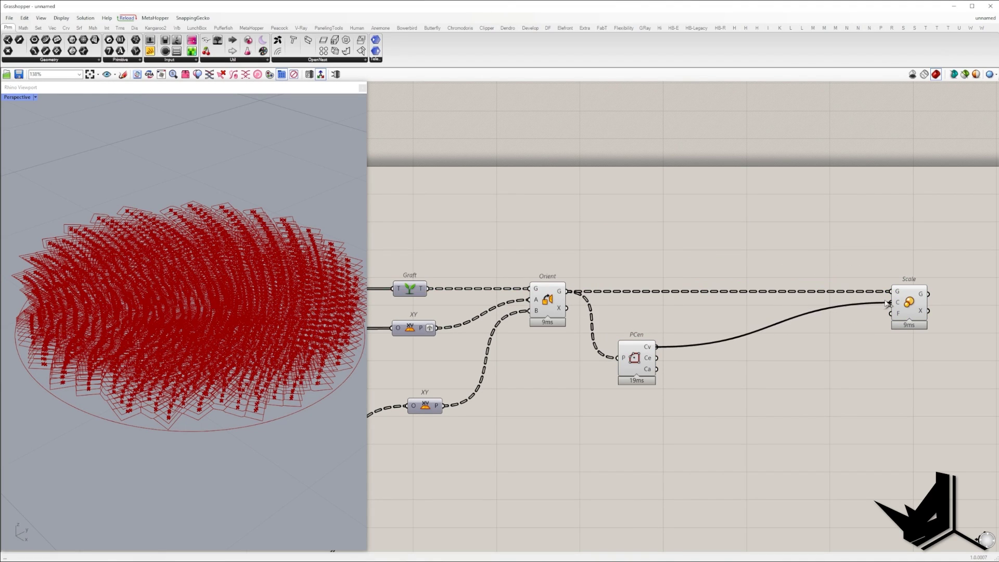
- Hide the preview of the Orient and new Polygon Center components and inspect the scaled cells
{"action": "left_click_drag", "start_coordinate": [658, 402], "coordinate": [523, 268]}
{"action": "right_click", "coordinate": [561, 243]}
{"action": "left_click", "coordinate": [567, 247]}
{"action": "mouse_move", "coordinate": [292, 339]}
{"action": "right_mouse_down"}
{"action": "mouse_move", "coordinate": [304, 307]}
{"action": "mouse_move", "coordinate": [307, 330]}
{"action": "right_mouse_up"}
{"action": "left_click", "coordinate": [599, 442]}
- Add a panel containing "0 to 1" beside the Divide Curve component
{"action": "scroll", "coordinate": [624, 444], "scroll_direction": "down", "scroll_amount": 3}
{"action": "right_click_drag", "start_coordinate": [548, 487], "coordinate": [667, 329]}
{"action": "double_click", "coordinate": [603, 394]}
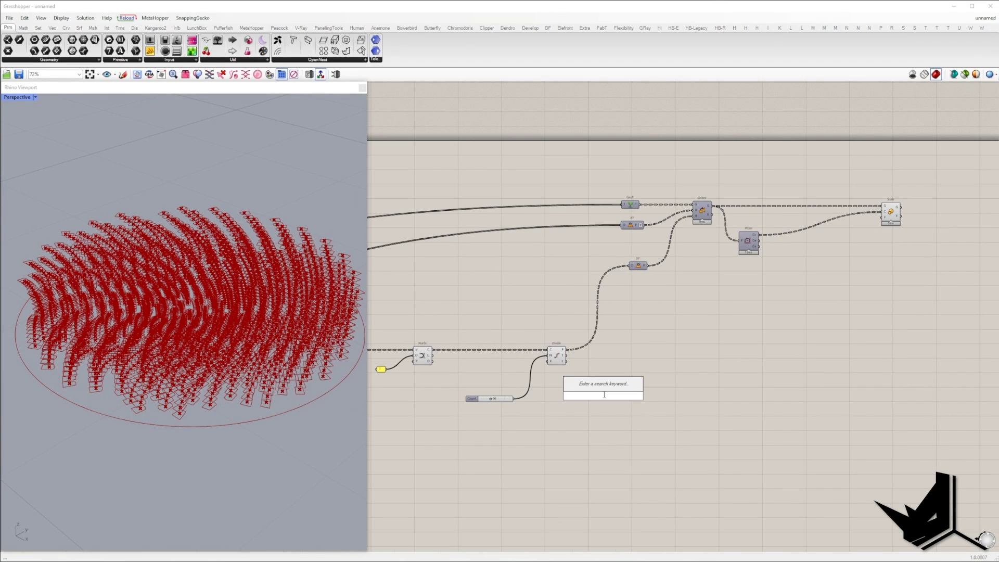
{"action": "type", "text": "//0 to 1"}
{"action": "key", "text": "Return"}
{"action": "scroll", "coordinate": [614, 403], "scroll_direction": "up", "scroll_amount": 2}
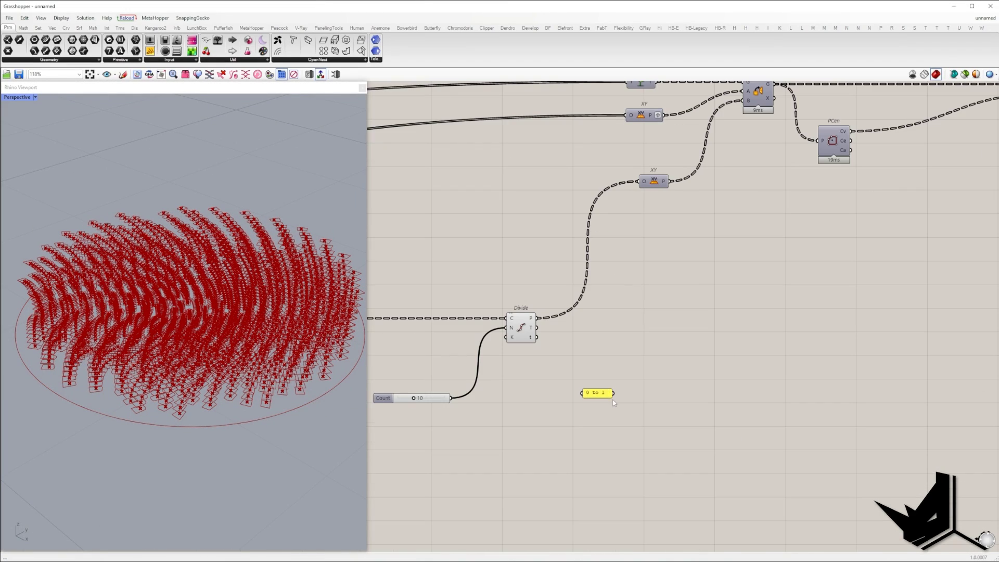
- Add a Range component, connecting the "0 to 1" panel as its domain and the Count slider as its number of steps
{"action": "double_click", "coordinate": [675, 387]}
{"action": "type", "text": "range"}
{"action": "left_click", "coordinate": [671, 377]}
{"action": "left_click_drag", "start_coordinate": [658, 382], "coordinate": [634, 355]}
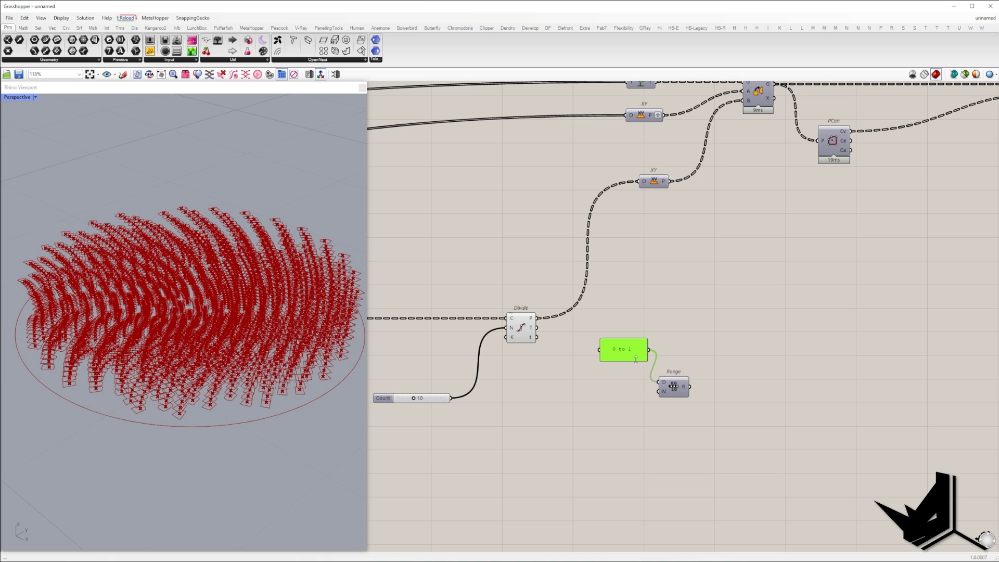
{"action": "left_click_drag", "start_coordinate": [674, 388], "coordinate": [693, 395]}
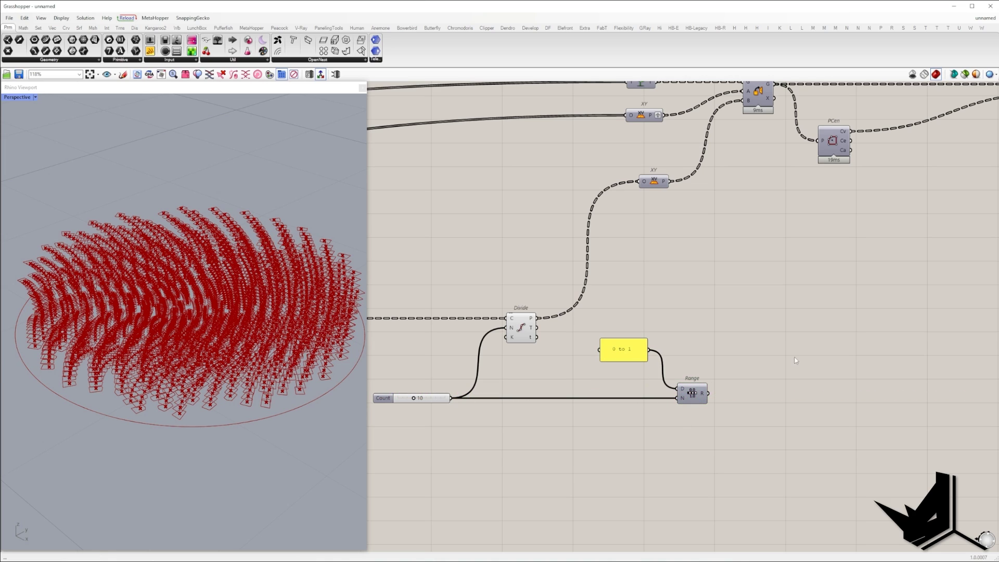
- Add a Graph Mapper component after the Range component
{"action": "double_click", "coordinate": [794, 357]}
{"action": "type", "text": "grap"}
{"action": "left_click", "coordinate": [784, 347]}
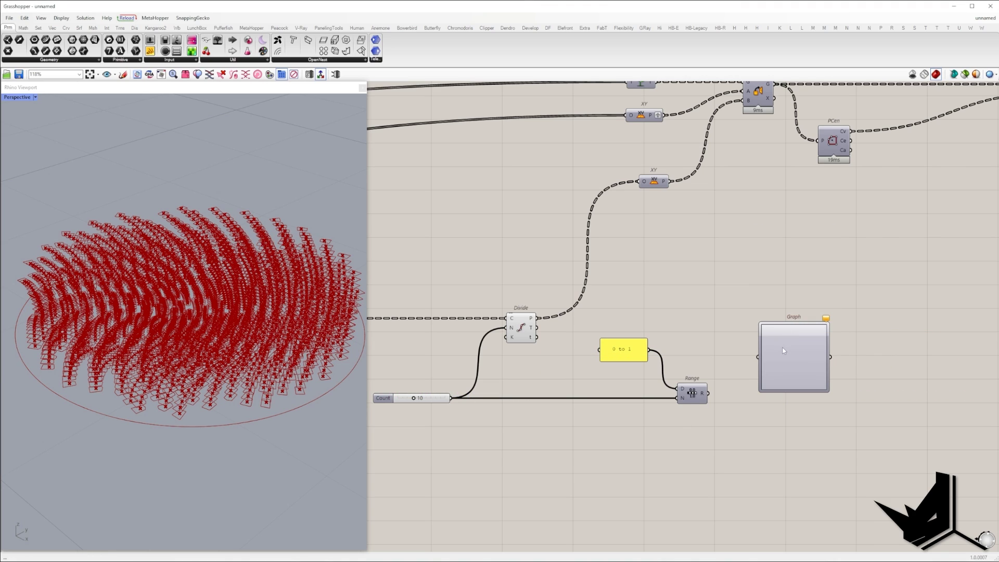
- Connect the Range output to the Graph Mapper and set its graph type to Bezier
{"action": "left_click_drag", "start_coordinate": [781, 367], "coordinate": [760, 404]}
{"action": "right_click", "coordinate": [769, 390]}
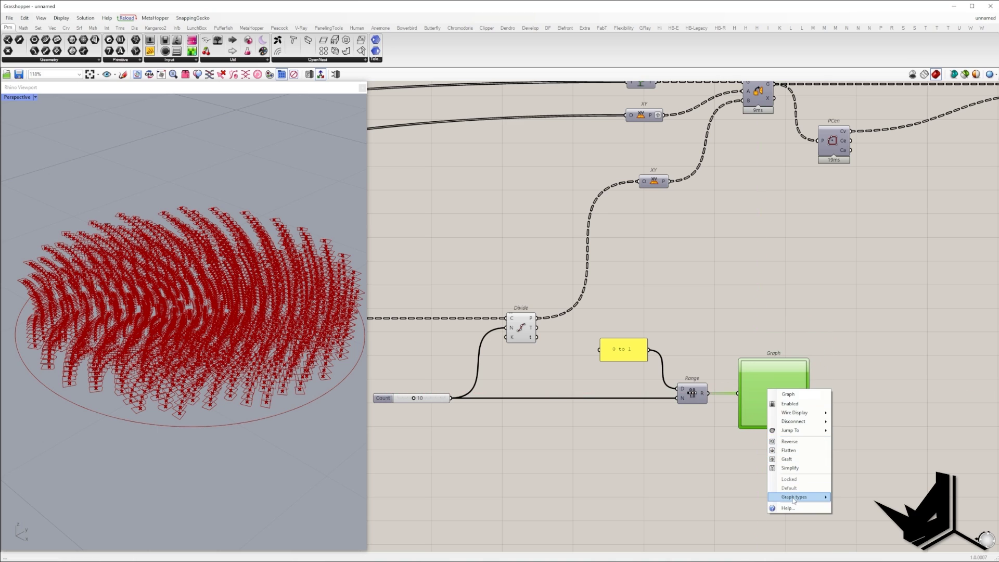
{"action": "mouse_move", "coordinate": [796, 497]}
{"action": "left_click", "coordinate": [858, 397]}
{"action": "scroll", "coordinate": [604, 292], "scroll_direction": "up", "scroll_amount": 3}
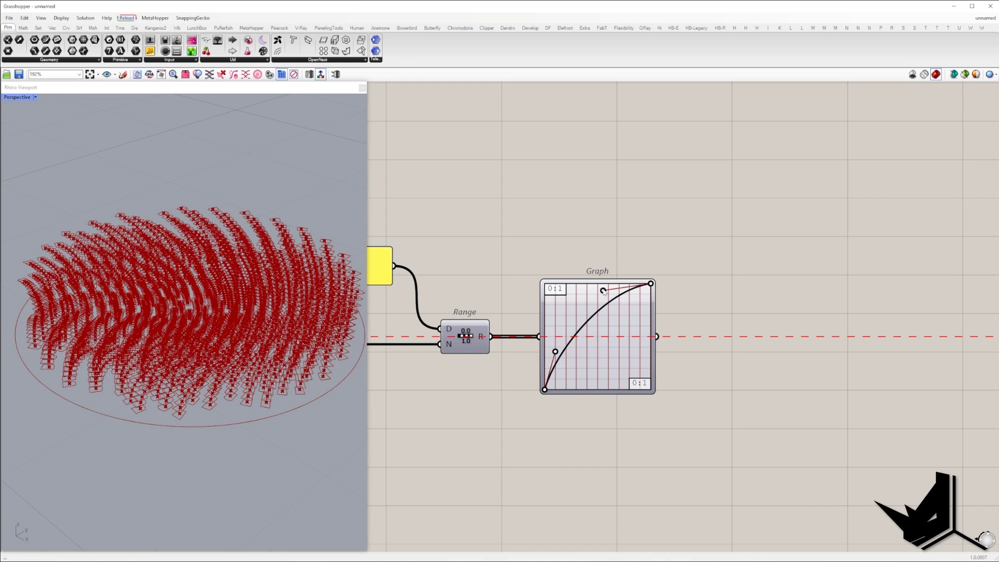
- Add a Remap Numbers component and feed it the Graph Mapper output as its values
{"action": "scroll", "coordinate": [740, 333], "scroll_direction": "down", "scroll_amount": 4}
{"action": "double_click", "coordinate": [740, 333]}
{"action": "type", "text": "remap"}
{"action": "key", "text": "Return"}
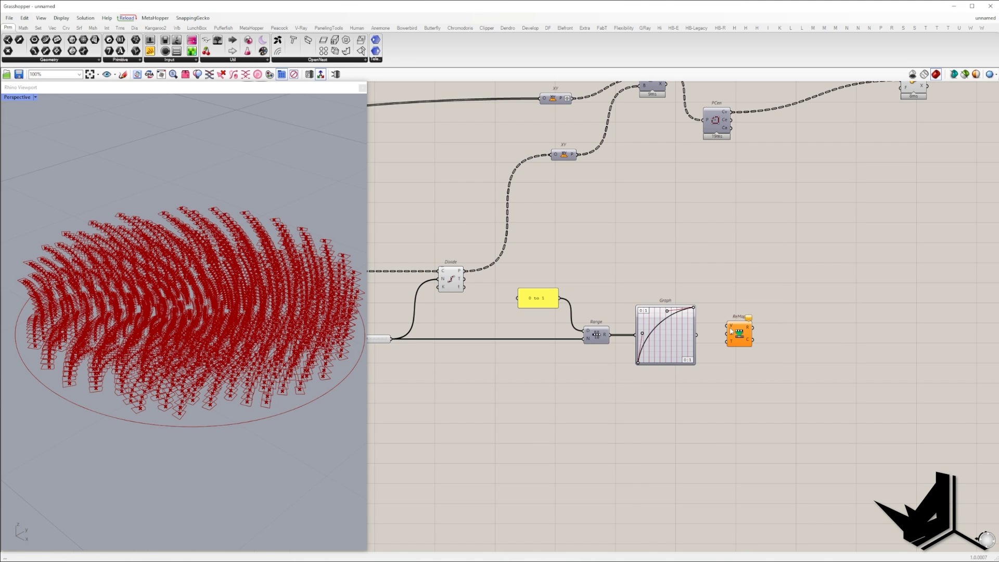
{"action": "left_click_drag", "start_coordinate": [738, 341], "coordinate": [886, 350]}
- Add Bounds of the graph values as the remap's source domain and a Construct Domain component as its target domain
{"action": "double_click", "coordinate": [787, 370]}
{"action": "type", "text": "bounds"}
{"action": "key", "text": "Return"}
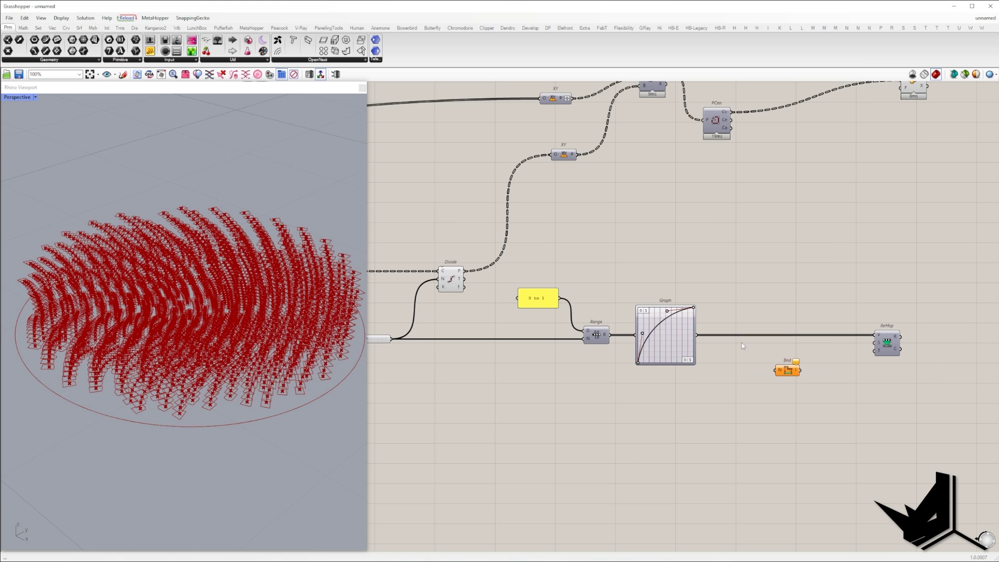
{"action": "double_click", "coordinate": [801, 397]}
{"action": "type", "text": "cons dom"}
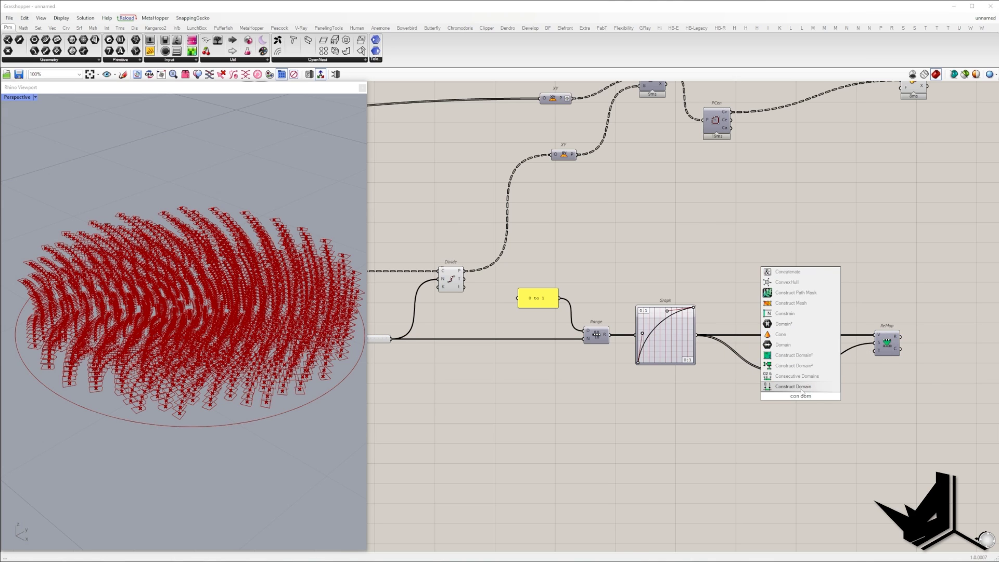
{"action": "key", "text": "Return"}
{"action": "left_click_drag", "start_coordinate": [813, 396], "coordinate": [875, 351]}
{"action": "left_click_drag", "start_coordinate": [800, 397], "coordinate": [781, 420]}
- Add number sliders for the target domain, with the start at 1.0 and the end at 0.05
{"action": "double_click", "coordinate": [747, 420]}
{"action": "type", "text": "0<"}
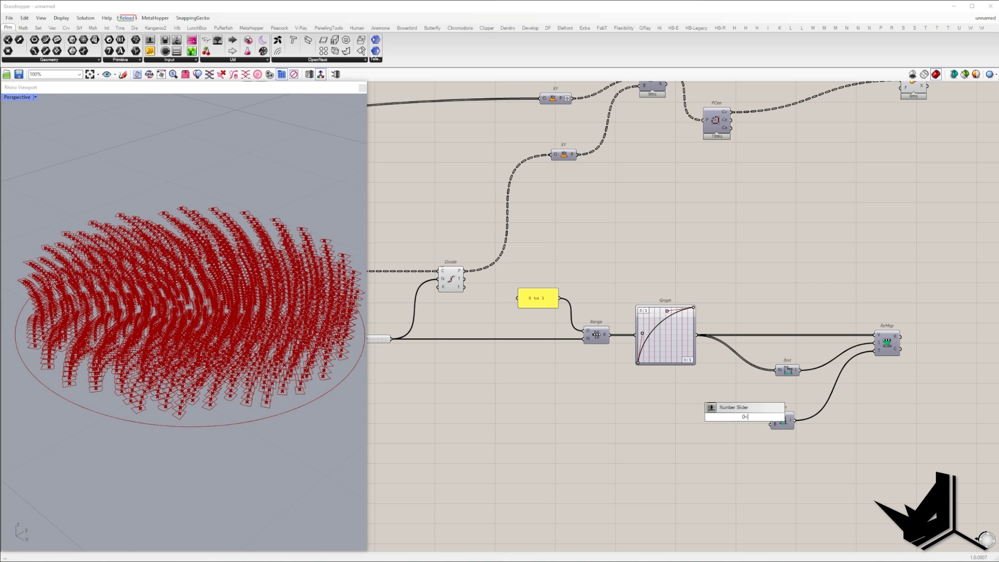
{"action": "type", "text": "1"}
{"action": "key", "text": "Return"}
{"action": "scroll", "coordinate": [698, 411], "scroll_direction": "up", "scroll_amount": 3}
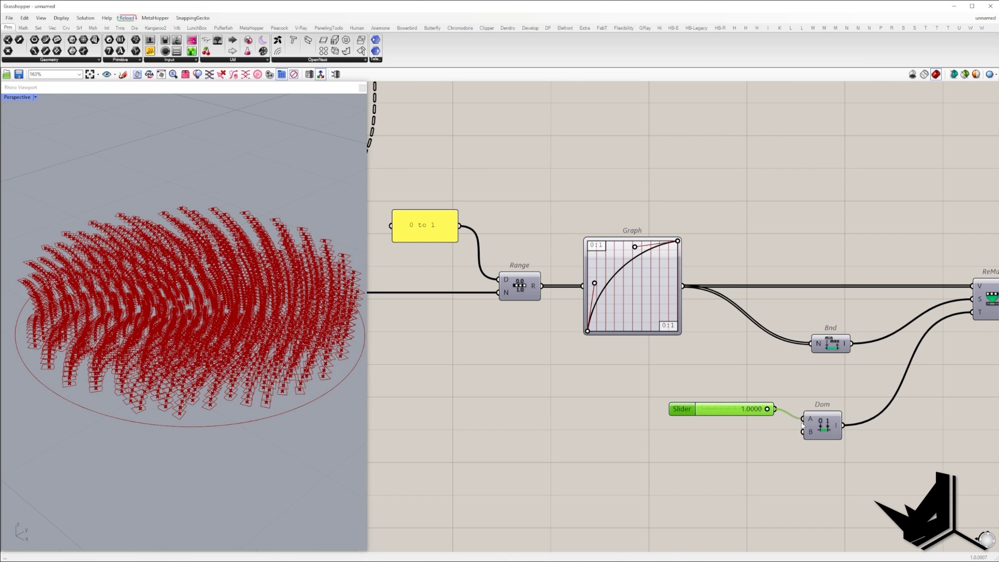
{"action": "left_click_drag", "start_coordinate": [802, 426], "coordinate": [802, 425]}
{"action": "left_click_drag", "start_coordinate": [703, 411], "coordinate": [677, 454], "text": "alt"}
{"action": "double_click", "coordinate": [718, 455]}
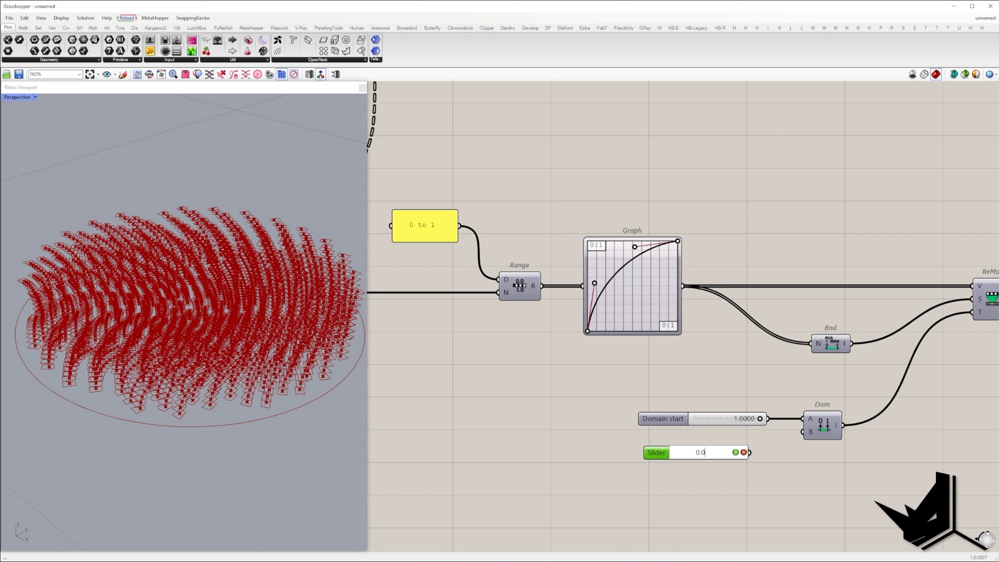
{"action": "left_click_drag", "start_coordinate": [751, 453], "coordinate": [803, 432]}
{"action": "scroll", "coordinate": [810, 416], "scroll_direction": "down", "scroll_amount": 3}
{"action": "right_click_drag", "start_coordinate": [817, 395], "coordinate": [518, 424]}
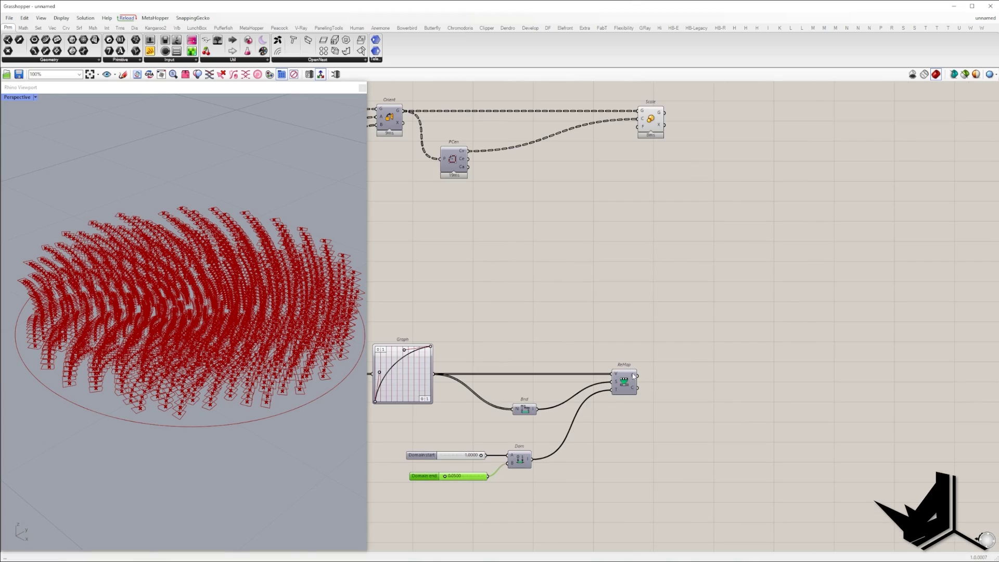
- Connect the remapped values to the factor input of the Scale component
{"action": "left_click_drag", "start_coordinate": [639, 382], "coordinate": [639, 128]}
{"action": "scroll", "coordinate": [673, 239], "scroll_direction": "down", "scroll_amount": 8}
{"action": "left_click_drag", "start_coordinate": [634, 336], "coordinate": [517, 196]}
- Loft the scaled cell outlines with a Loft component and hide the preview of the Scale component
{"action": "scroll", "coordinate": [640, 300], "scroll_direction": "up", "scroll_amount": 5}
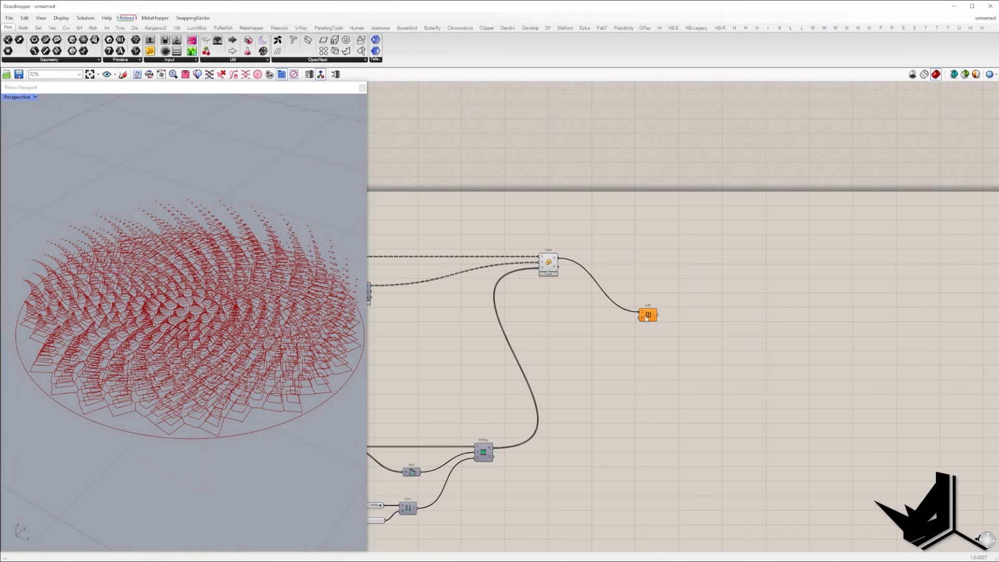
{"action": "left_click_drag", "start_coordinate": [649, 319], "coordinate": [640, 286]}
{"action": "right_click", "coordinate": [546, 264]}
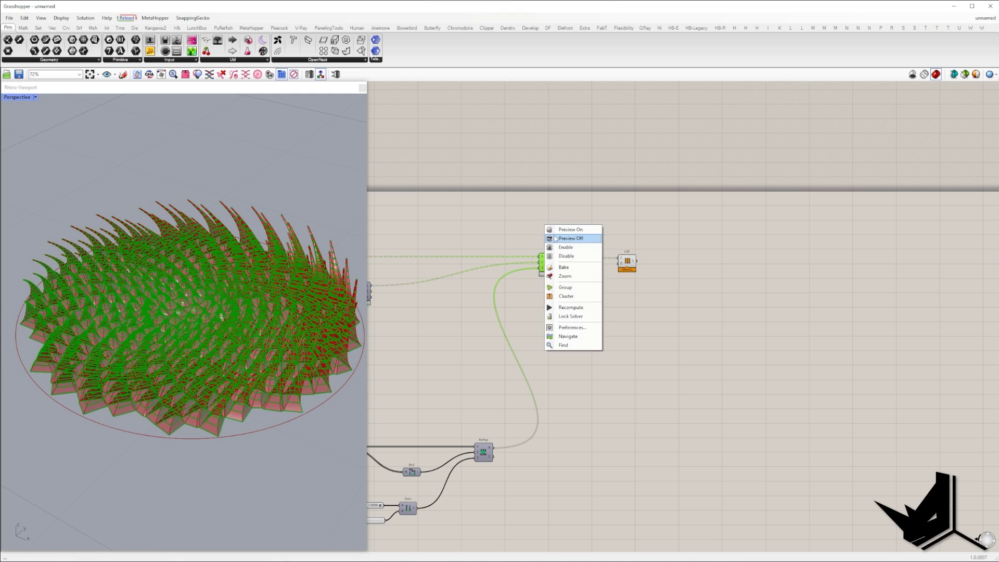
{"action": "left_click", "coordinate": [564, 239]}
{"action": "right_click_drag", "start_coordinate": [292, 276], "coordinate": [297, 297]}
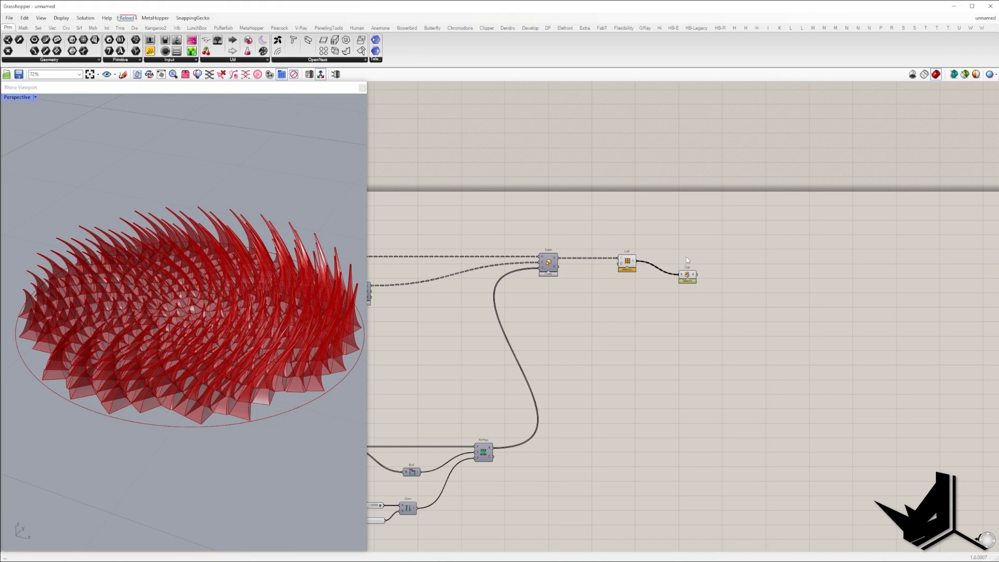
- Add a Cap Holes component after the Loft and flatten its output
{"action": "left_click", "coordinate": [687, 274]}
{"action": "scroll", "coordinate": [690, 270], "scroll_direction": "up", "scroll_amount": 3}
{"action": "right_click", "coordinate": [696, 275]}
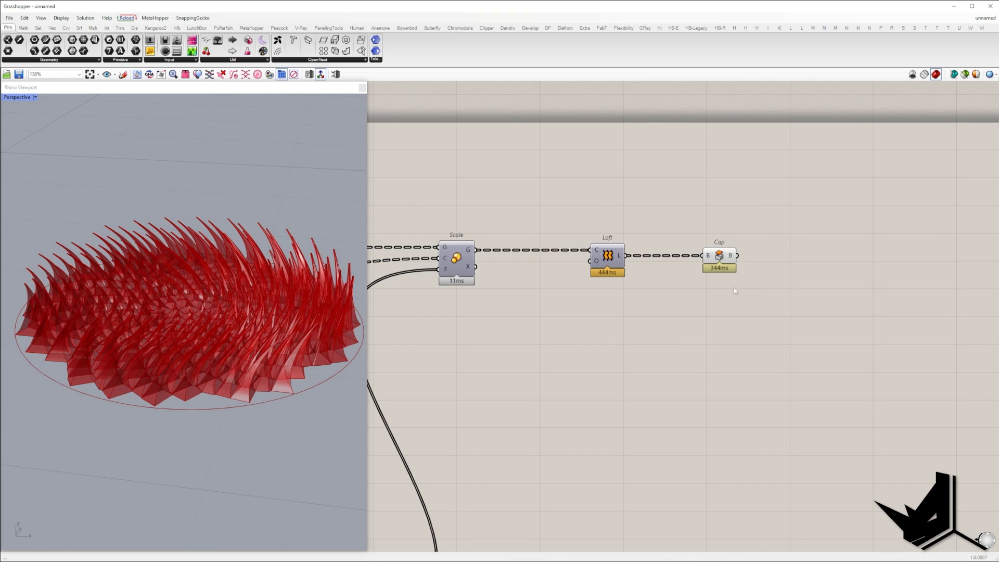
{"action": "scroll", "coordinate": [619, 270], "scroll_direction": "down", "scroll_amount": 2}
- Add a Custom Preview component and connect the capped breps as its geometry
{"action": "double_click", "coordinate": [771, 309]}
{"action": "type", "text": "cu"}
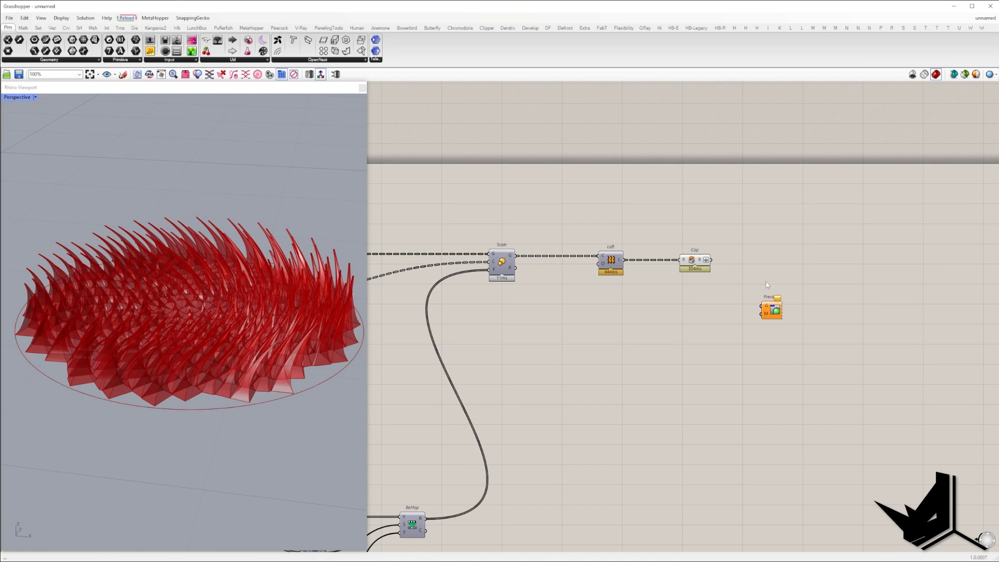
{"action": "left_click_drag", "start_coordinate": [761, 306], "coordinate": [899, 266]}
- Add a Gradient component and apply the cyan-to-magenta preset
{"action": "double_click", "coordinate": [801, 309]}
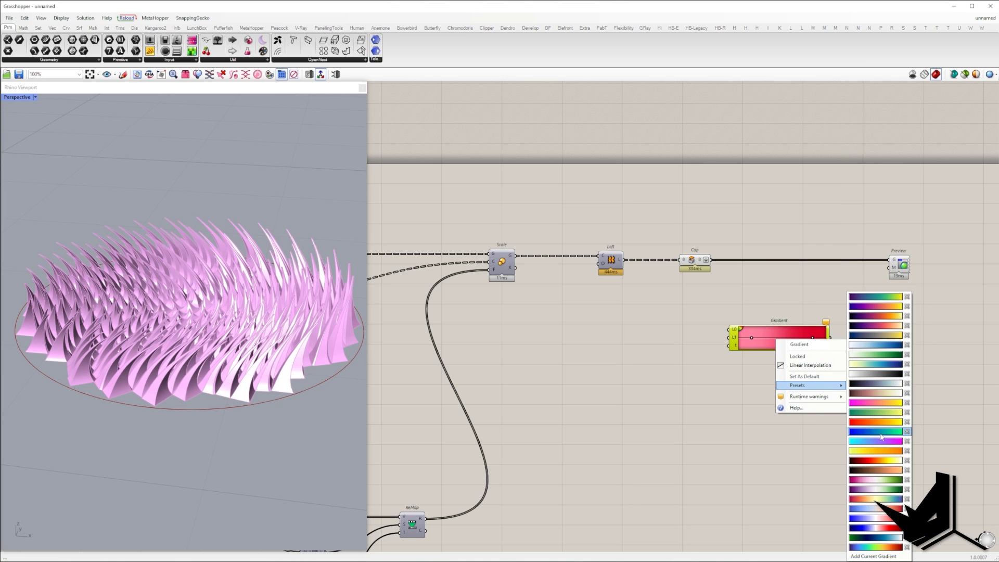
{"action": "left_click", "coordinate": [880, 441]}
{"action": "scroll", "coordinate": [722, 339], "scroll_direction": "up", "scroll_amount": 3}
- Add a Deconstruct Domain component for the distance bounds and connect its start and end to the Gradient's lower and upper limits
{"action": "double_click", "coordinate": [648, 347]}
{"action": "type", "text": "d"}
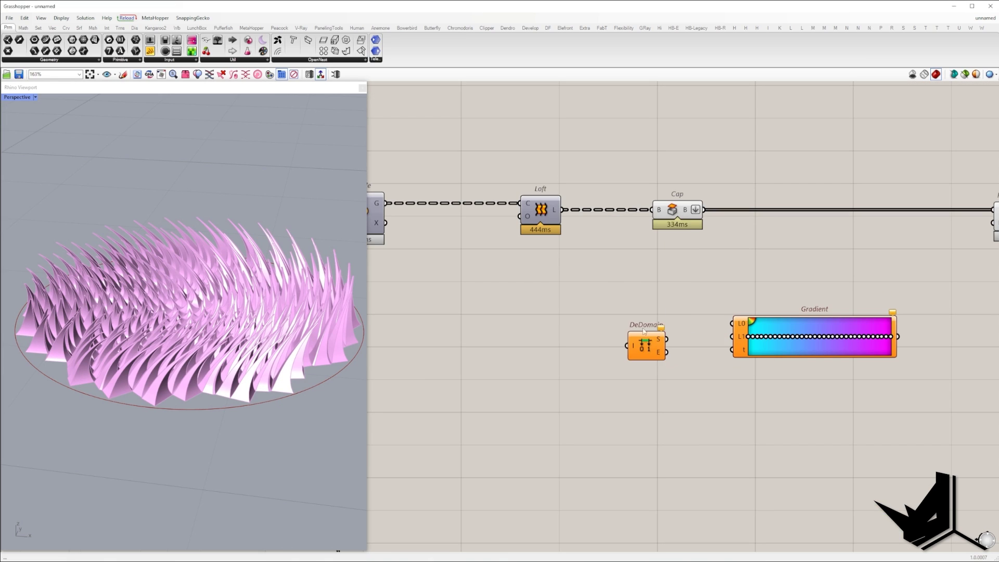
{"action": "scroll", "coordinate": [715, 333], "scroll_direction": "down", "scroll_amount": 12}
{"action": "left_click_drag", "start_coordinate": [646, 348], "coordinate": [688, 292]}
{"action": "scroll", "coordinate": [530, 359], "scroll_direction": "up", "scroll_amount": 10}
{"action": "scroll", "coordinate": [582, 343], "scroll_direction": "down", "scroll_amount": 11}
{"action": "scroll", "coordinate": [729, 302], "scroll_direction": "up", "scroll_amount": 10}
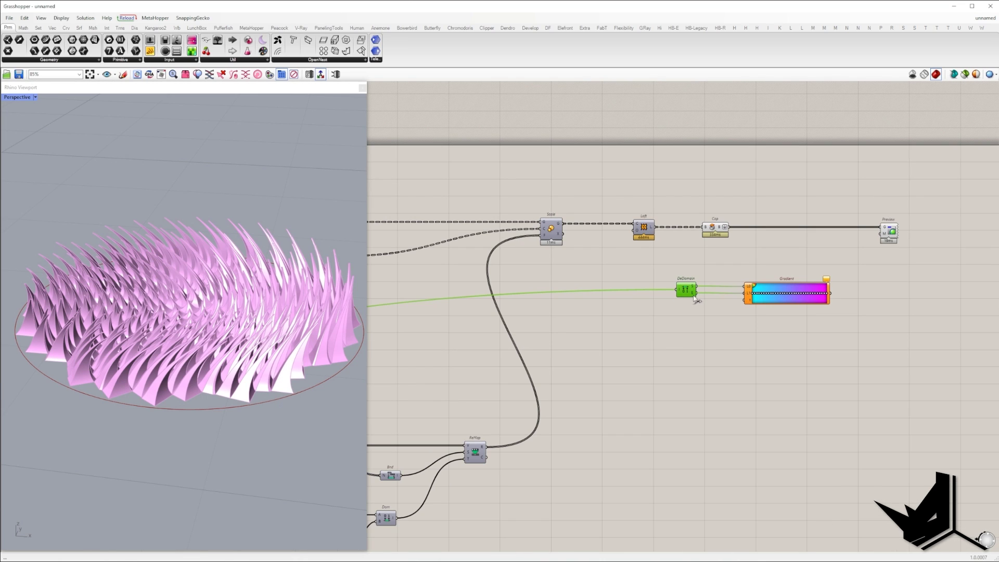
- Connect the Distance values to the Gradient's parameter and use the gradient colours as the Custom Preview material
{"action": "scroll", "coordinate": [694, 319], "scroll_direction": "down", "scroll_amount": 5}
{"action": "scroll", "coordinate": [832, 291], "scroll_direction": "up", "scroll_amount": 2}
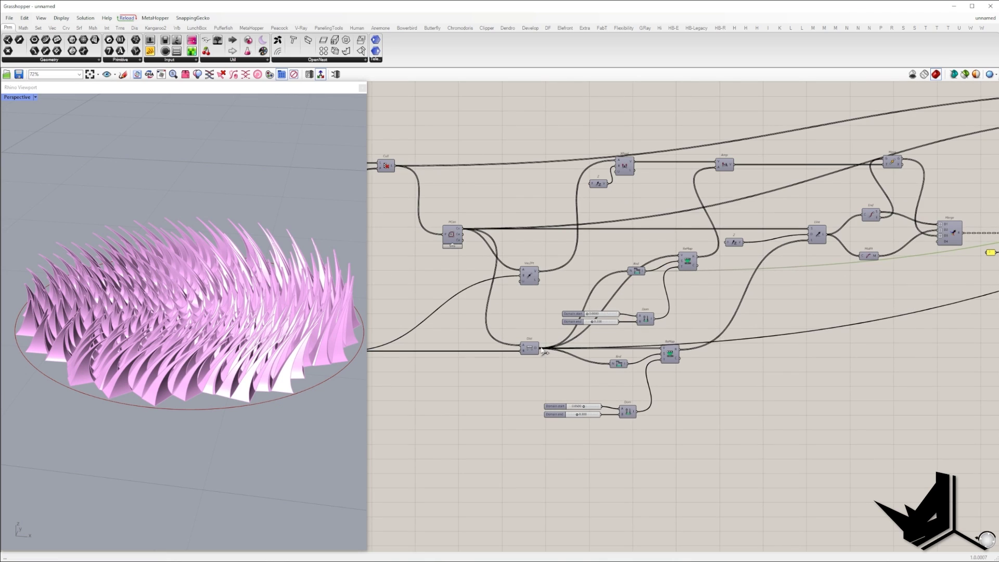
{"action": "scroll", "coordinate": [874, 312], "scroll_direction": "down", "scroll_amount": 3}
{"action": "scroll", "coordinate": [566, 354], "scroll_direction": "up", "scroll_amount": 3}
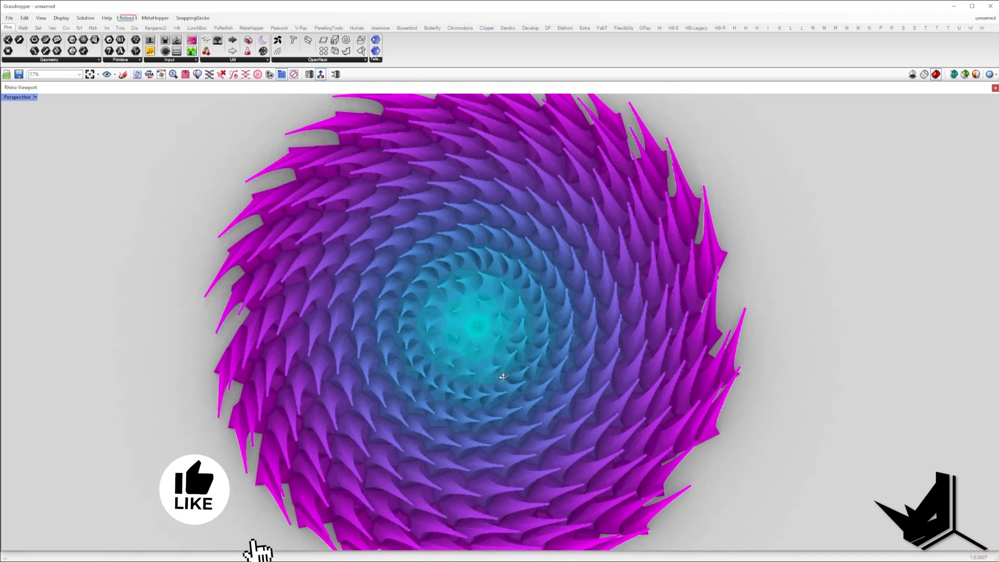
- Examine the coloured spiral structure and its extended rectangular version from several angles and distances
{"action": "scroll", "coordinate": [509, 378], "scroll_direction": "down", "scroll_amount": 5}
{"action": "right_click_drag", "start_coordinate": [509, 379], "coordinate": [541, 296]}
{"action": "scroll", "coordinate": [439, 347], "scroll_direction": "up", "scroll_amount": 9}
{"action": "right_click_drag", "start_coordinate": [439, 348], "coordinate": [408, 362]}
{"action": "scroll", "coordinate": [347, 354], "scroll_direction": "down", "scroll_amount": 4}
{"action": "scroll", "coordinate": [405, 354], "scroll_direction": "up", "scroll_amount": 7}
{"action": "right_click_drag", "start_coordinate": [405, 328], "coordinate": [484, 396]}
{"action": "scroll", "coordinate": [496, 403], "scroll_direction": "down", "scroll_amount": 7}
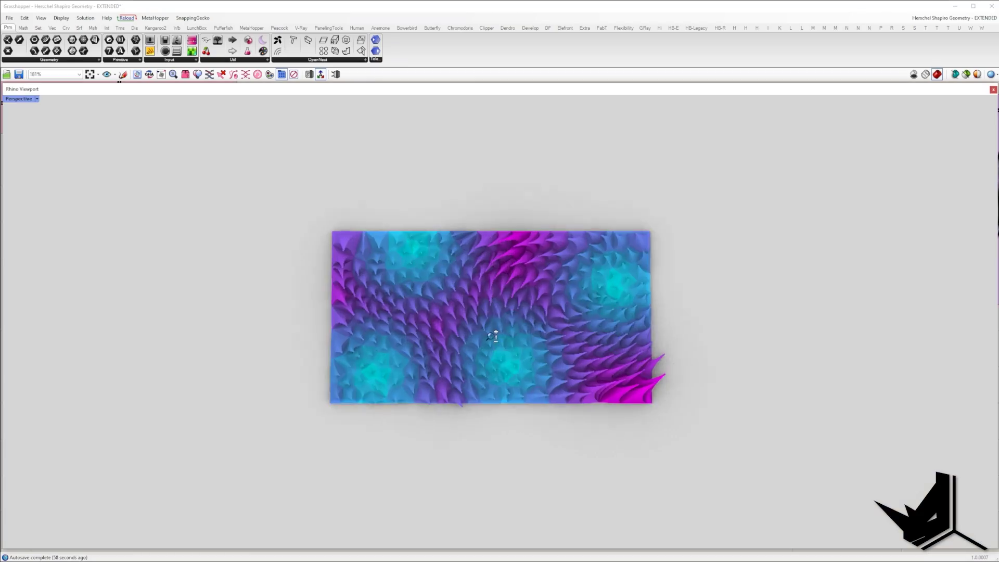
{"action": "right_click_drag", "start_coordinate": [492, 335], "coordinate": [522, 329]}
{"action": "scroll", "coordinate": [491, 319], "scroll_direction": "down", "scroll_amount": 8}
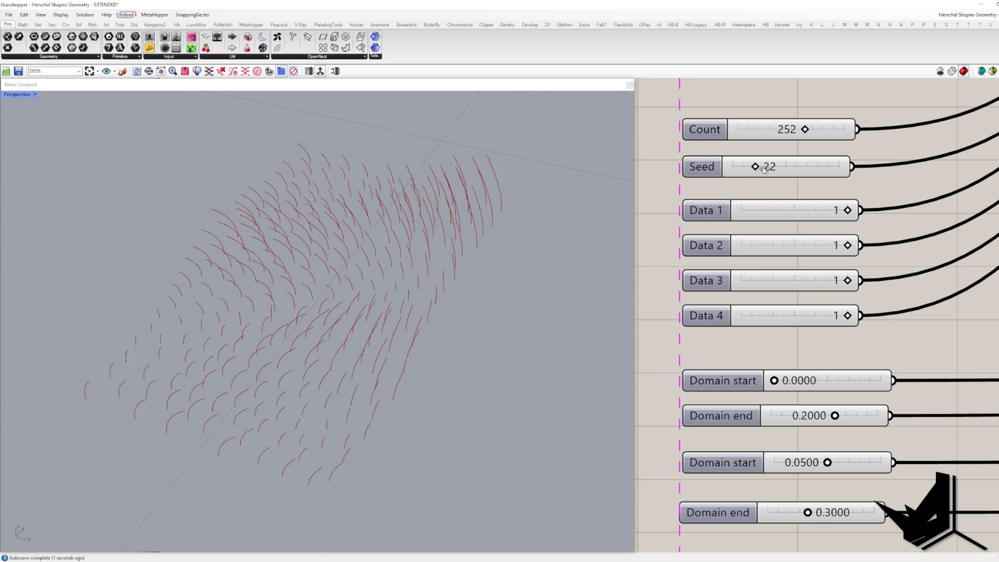
- Vary the extended definition's curve field by setting Seed to 37, Data 1 and Data 2 to -1, and adjusting the first Domain end
{"action": "left_click_drag", "start_coordinate": [741, 315], "coordinate": [847, 315]}
{"action": "left_click_drag", "start_coordinate": [741, 280], "coordinate": [847, 280]}
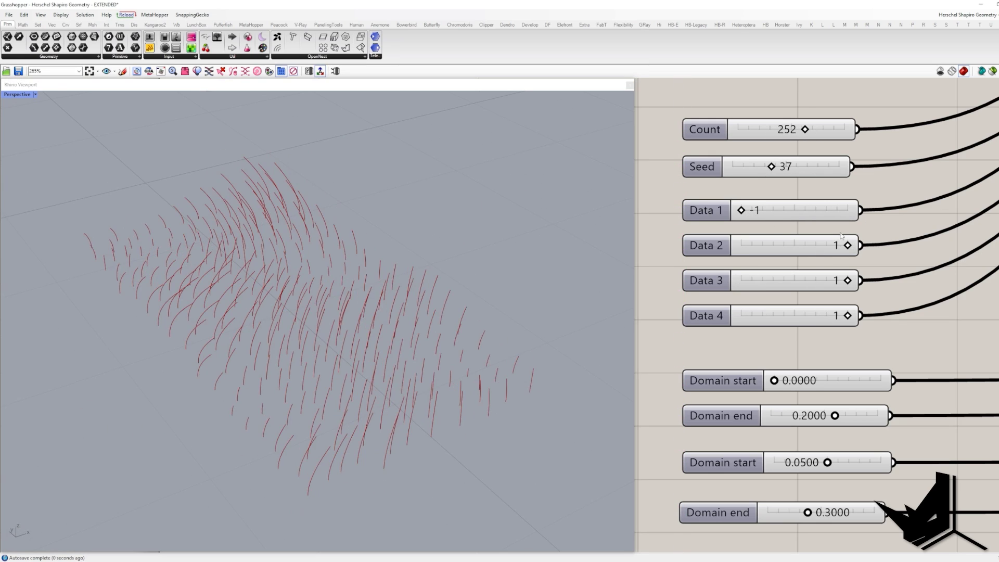
{"action": "left_click_drag", "start_coordinate": [848, 245], "coordinate": [741, 245]}
{"action": "mouse_move", "coordinate": [834, 415]}
{"action": "left_mouse_down"}
{"action": "mouse_move", "coordinate": [876, 415]}
{"action": "mouse_move", "coordinate": [818, 415]}
{"action": "left_mouse_up"}
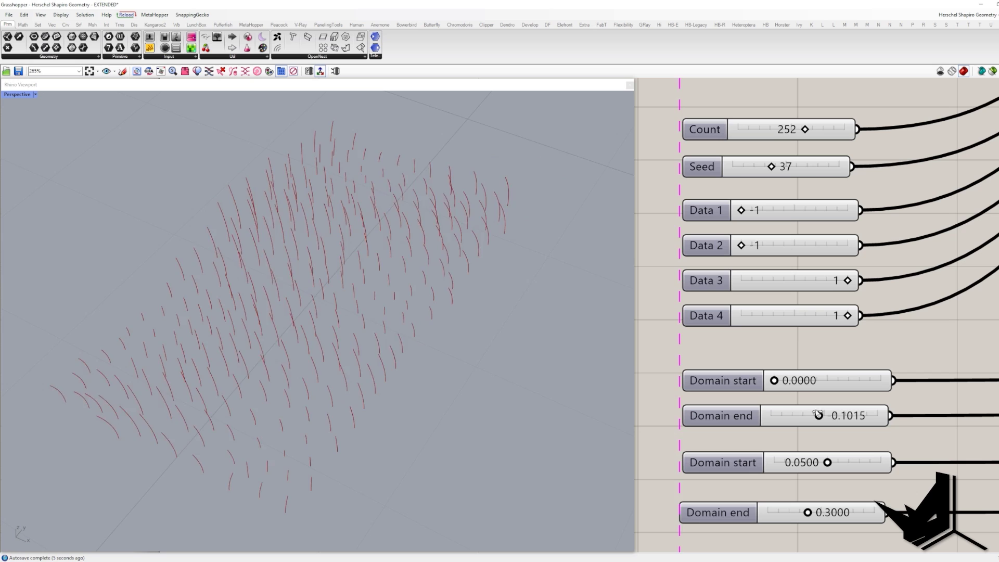
{"action": "mouse_move", "coordinate": [808, 513]}
{"action": "left_mouse_down"}
{"action": "mouse_move", "coordinate": [770, 513]}
{"action": "mouse_move", "coordinate": [807, 512]}
{"action": "left_mouse_up"}
{"action": "right_click_drag", "start_coordinate": [333, 333], "coordinate": [359, 307]}
{"action": "left_click_drag", "start_coordinate": [802, 416], "coordinate": [840, 415]}
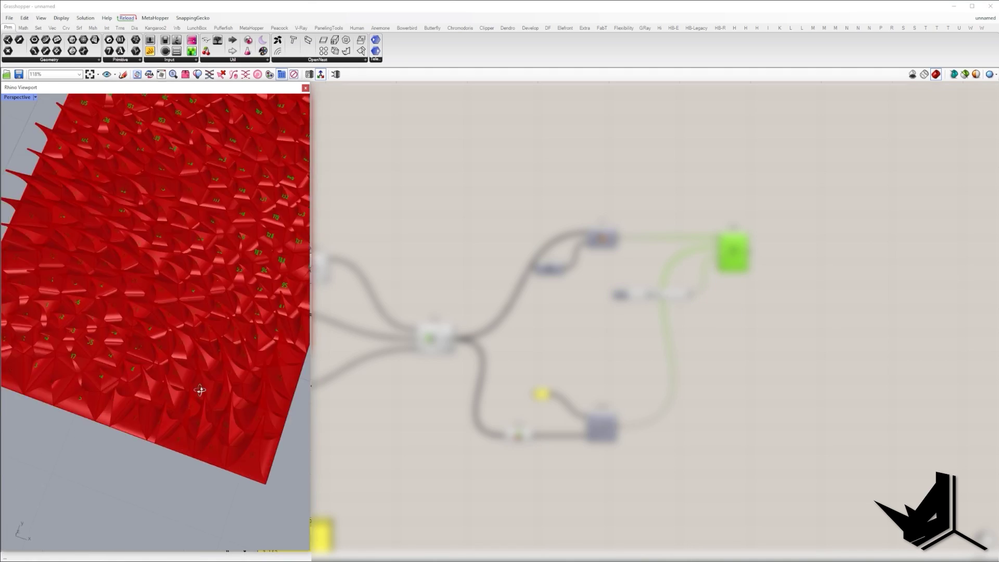
- Examine the number labels placed on the Voronoi cells and their cut into the lofted modules
{"action": "right_click_drag", "start_coordinate": [201, 392], "coordinate": [182, 407]}
{"action": "scroll", "coordinate": [182, 407], "scroll_direction": "up", "scroll_amount": 5}
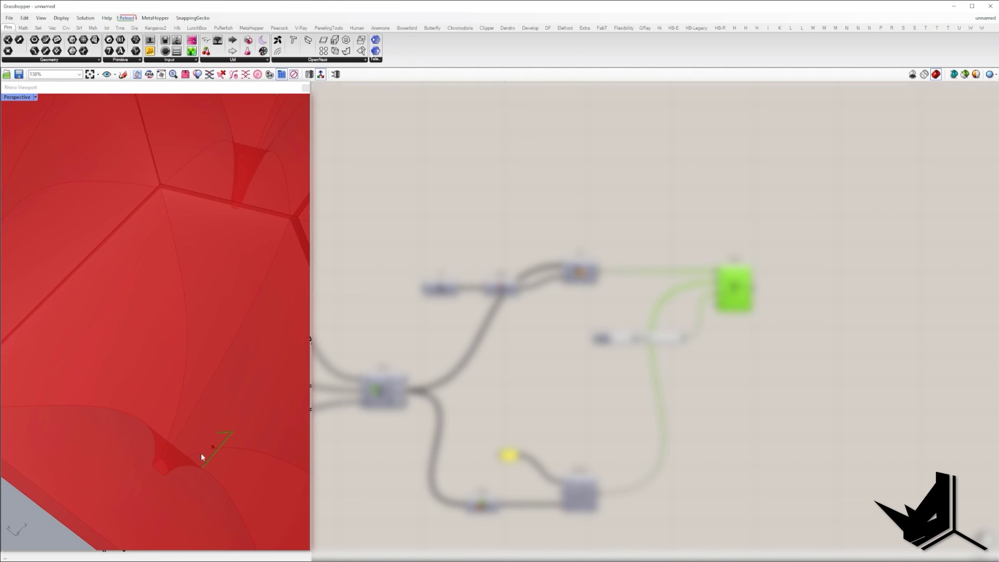
{"action": "right_click_drag", "start_coordinate": [201, 453], "coordinate": [259, 449]}
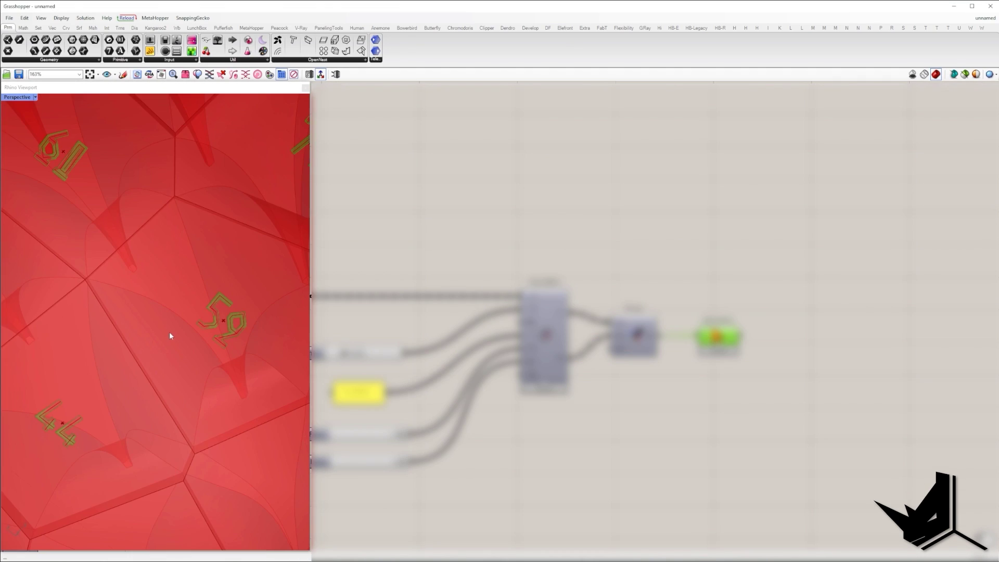
{"action": "scroll", "coordinate": [201, 313], "scroll_direction": "down", "scroll_amount": 10}
{"action": "scroll", "coordinate": [161, 315], "scroll_direction": "up", "scroll_amount": 10}
{"action": "right_click_drag", "start_coordinate": [158, 308], "coordinate": [212, 291], "text": "shift"}
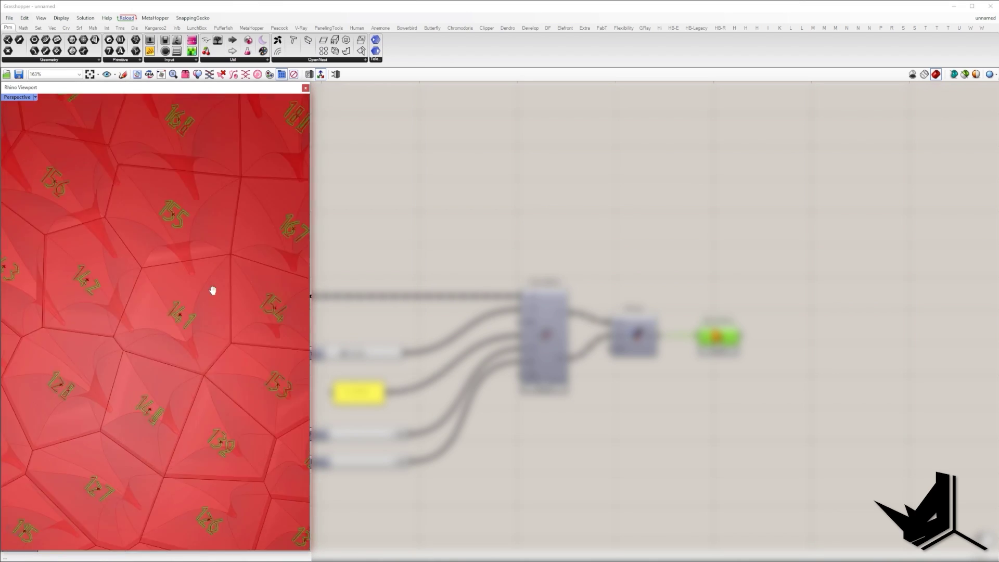
{"action": "scroll", "coordinate": [213, 290], "scroll_direction": "up", "scroll_amount": 5}
{"action": "scroll", "coordinate": [149, 351], "scroll_direction": "down", "scroll_amount": 8}
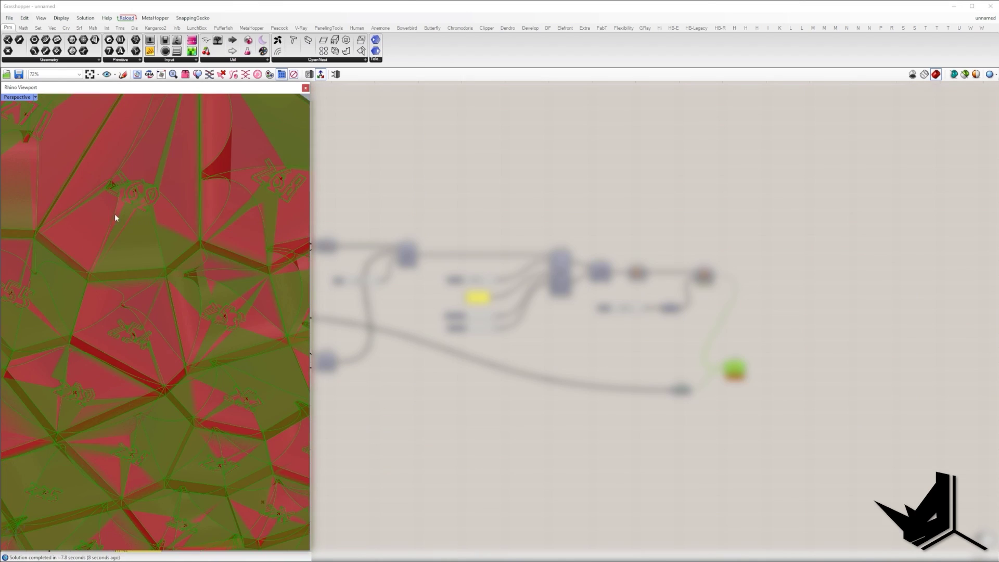
{"action": "scroll", "coordinate": [156, 227], "scroll_direction": "up", "scroll_amount": 3}
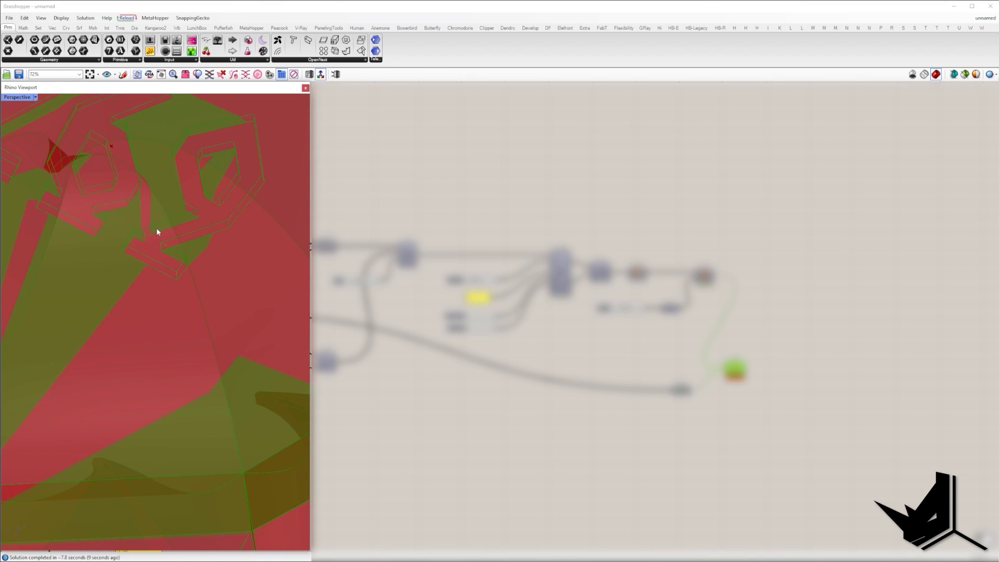
{"action": "scroll", "coordinate": [157, 229], "scroll_direction": "down", "scroll_amount": 10}
{"action": "scroll", "coordinate": [158, 311], "scroll_direction": "up", "scroll_amount": 8}
{"action": "scroll", "coordinate": [146, 304], "scroll_direction": "down", "scroll_amount": 3}
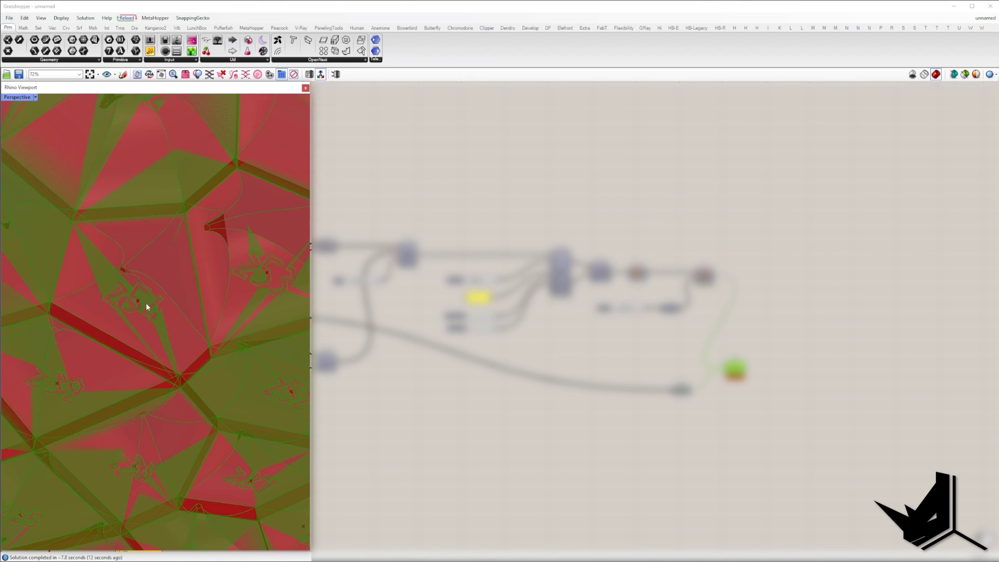
{"action": "scroll", "coordinate": [146, 303], "scroll_direction": "up", "scroll_amount": 3}
{"action": "scroll", "coordinate": [136, 290], "scroll_direction": "down", "scroll_amount": 5}
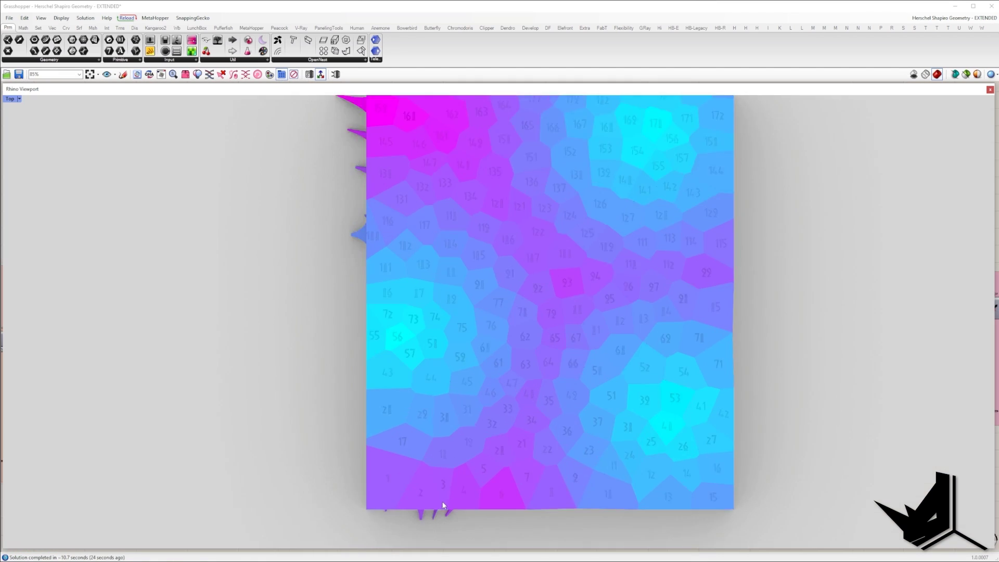
- Inspect the numbered, gradient-coloured underside of the extended structure in the top and perspective views
{"action": "scroll", "coordinate": [711, 461], "scroll_direction": "up", "scroll_amount": 5}
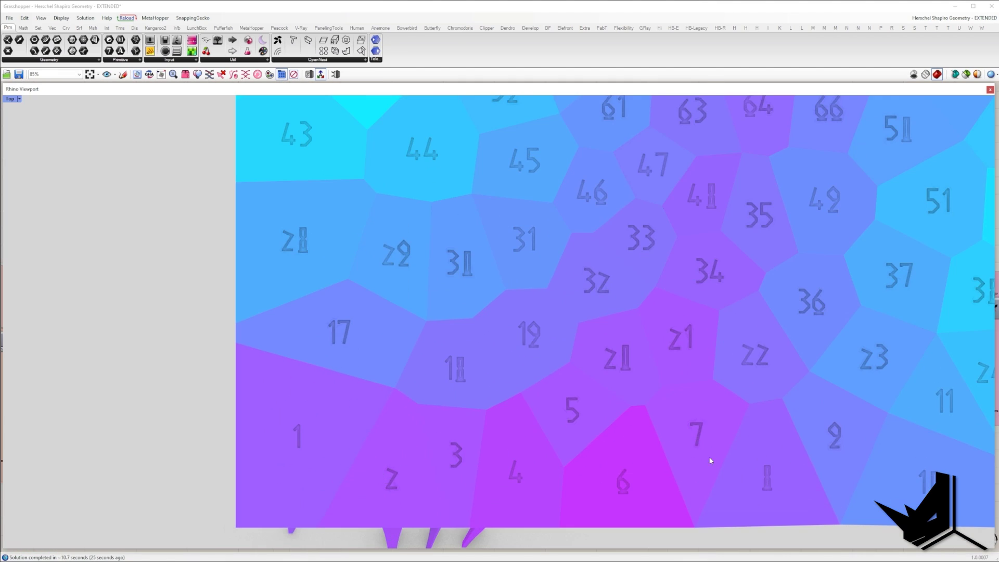
{"action": "right_click_drag", "start_coordinate": [711, 461], "coordinate": [472, 450]}
{"action": "right_click_drag", "start_coordinate": [547, 350], "coordinate": [678, 430]}
{"action": "right_click_drag", "start_coordinate": [851, 315], "coordinate": [690, 325]}
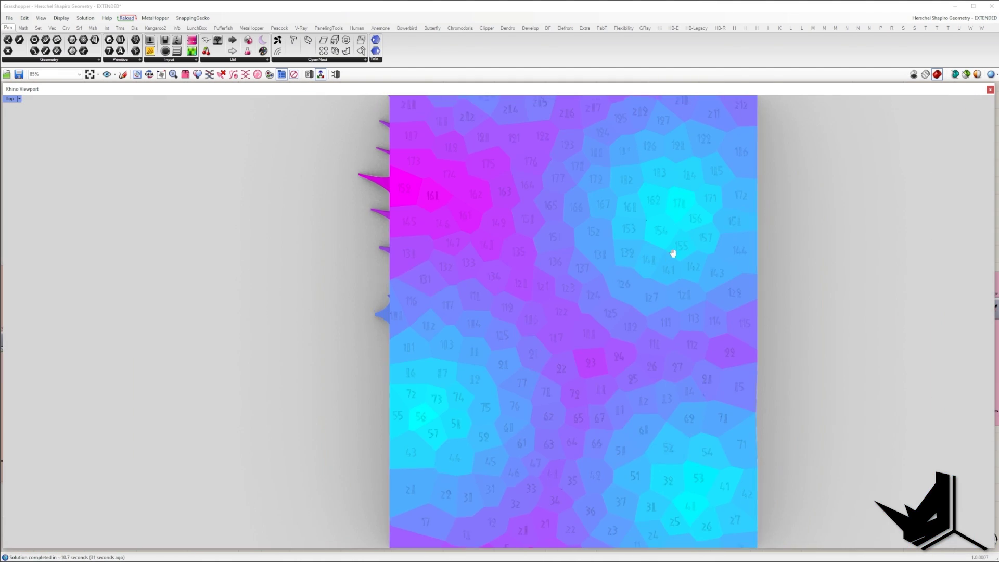
{"action": "right_click_drag", "start_coordinate": [671, 252], "coordinate": [553, 313]}
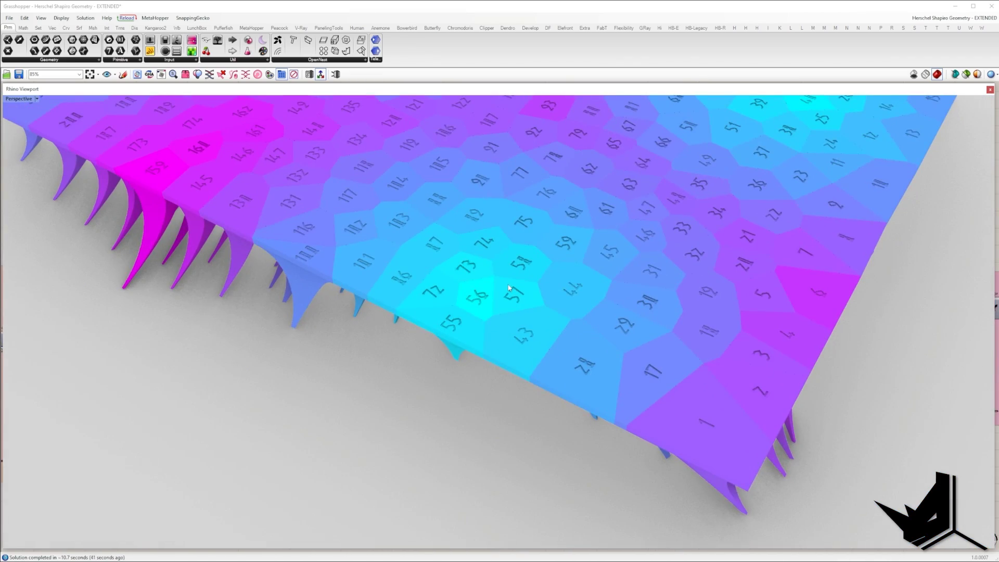
{"action": "right_click_drag", "start_coordinate": [509, 288], "coordinate": [477, 345]}
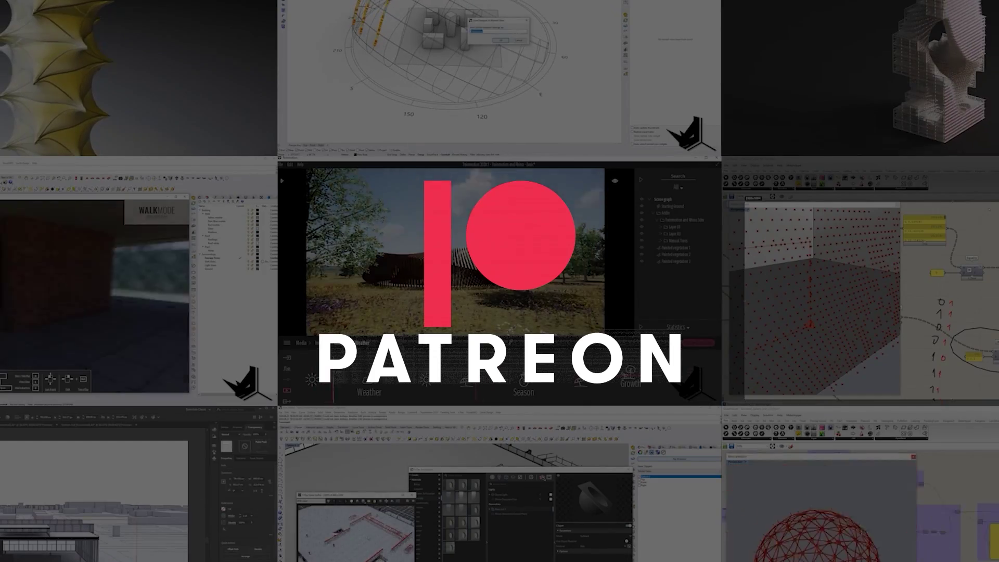